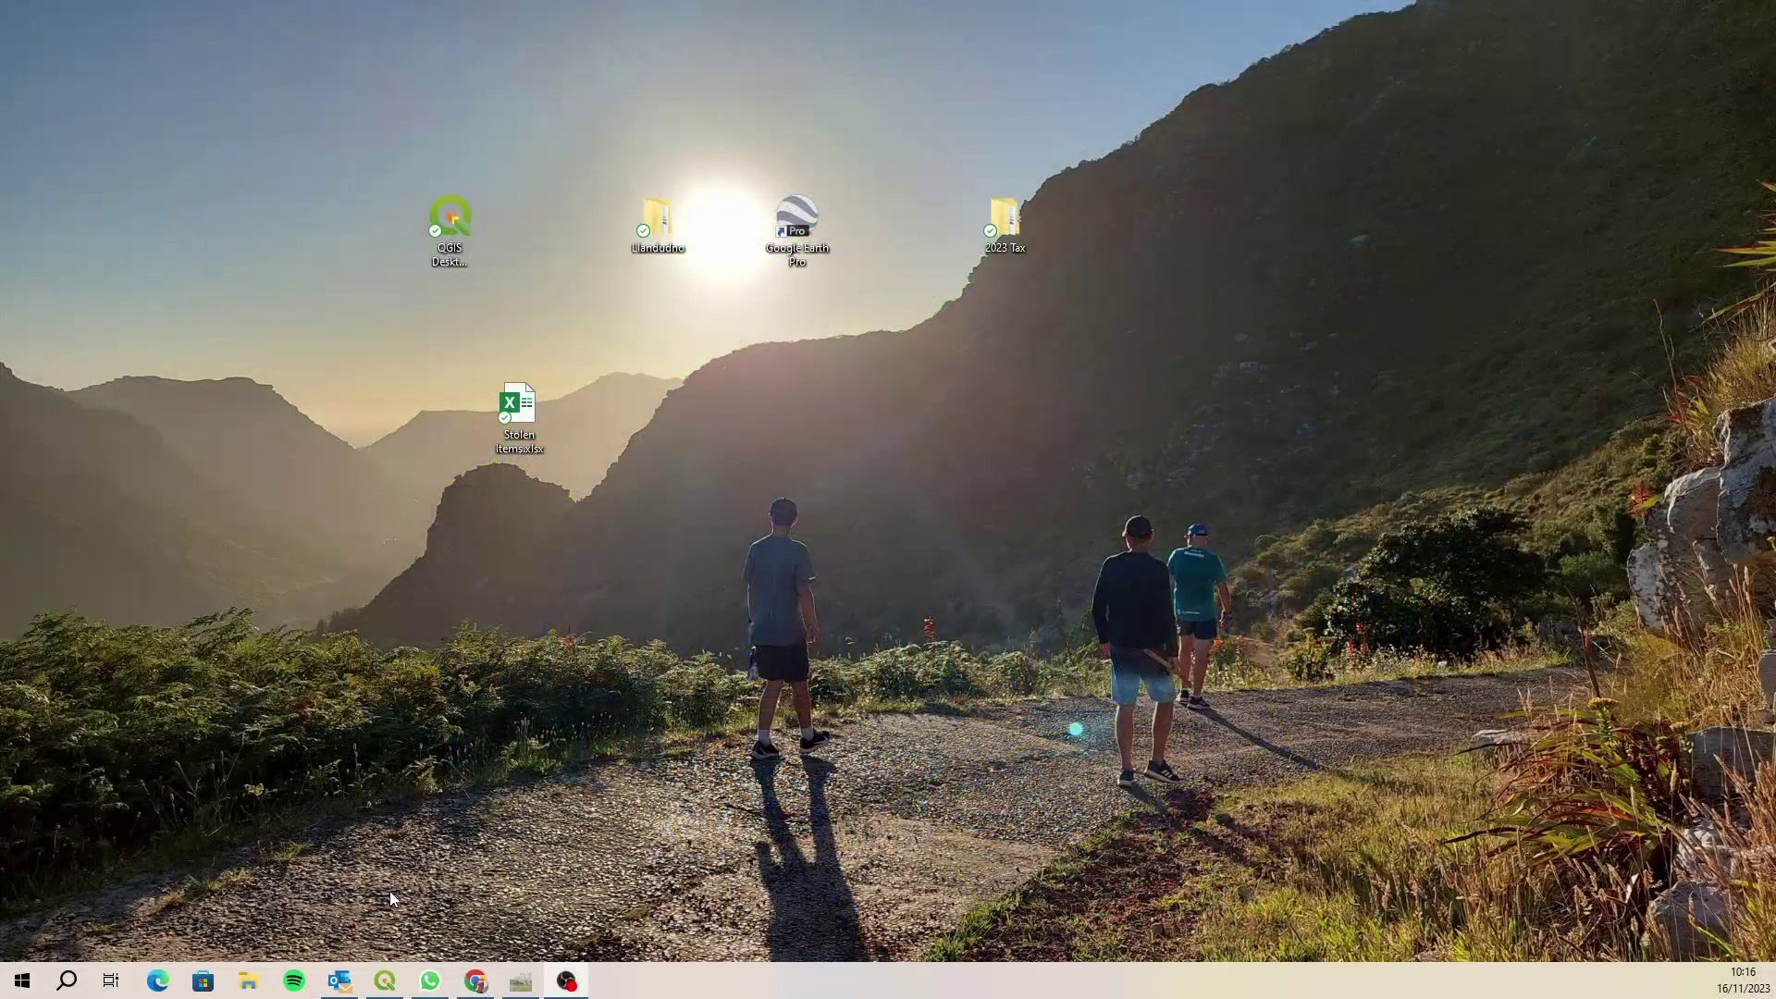
# Restore the 'area query' project and zoom in on the kreupelbosch parcels around Bergvliet.
pyautogui.click(387, 982)
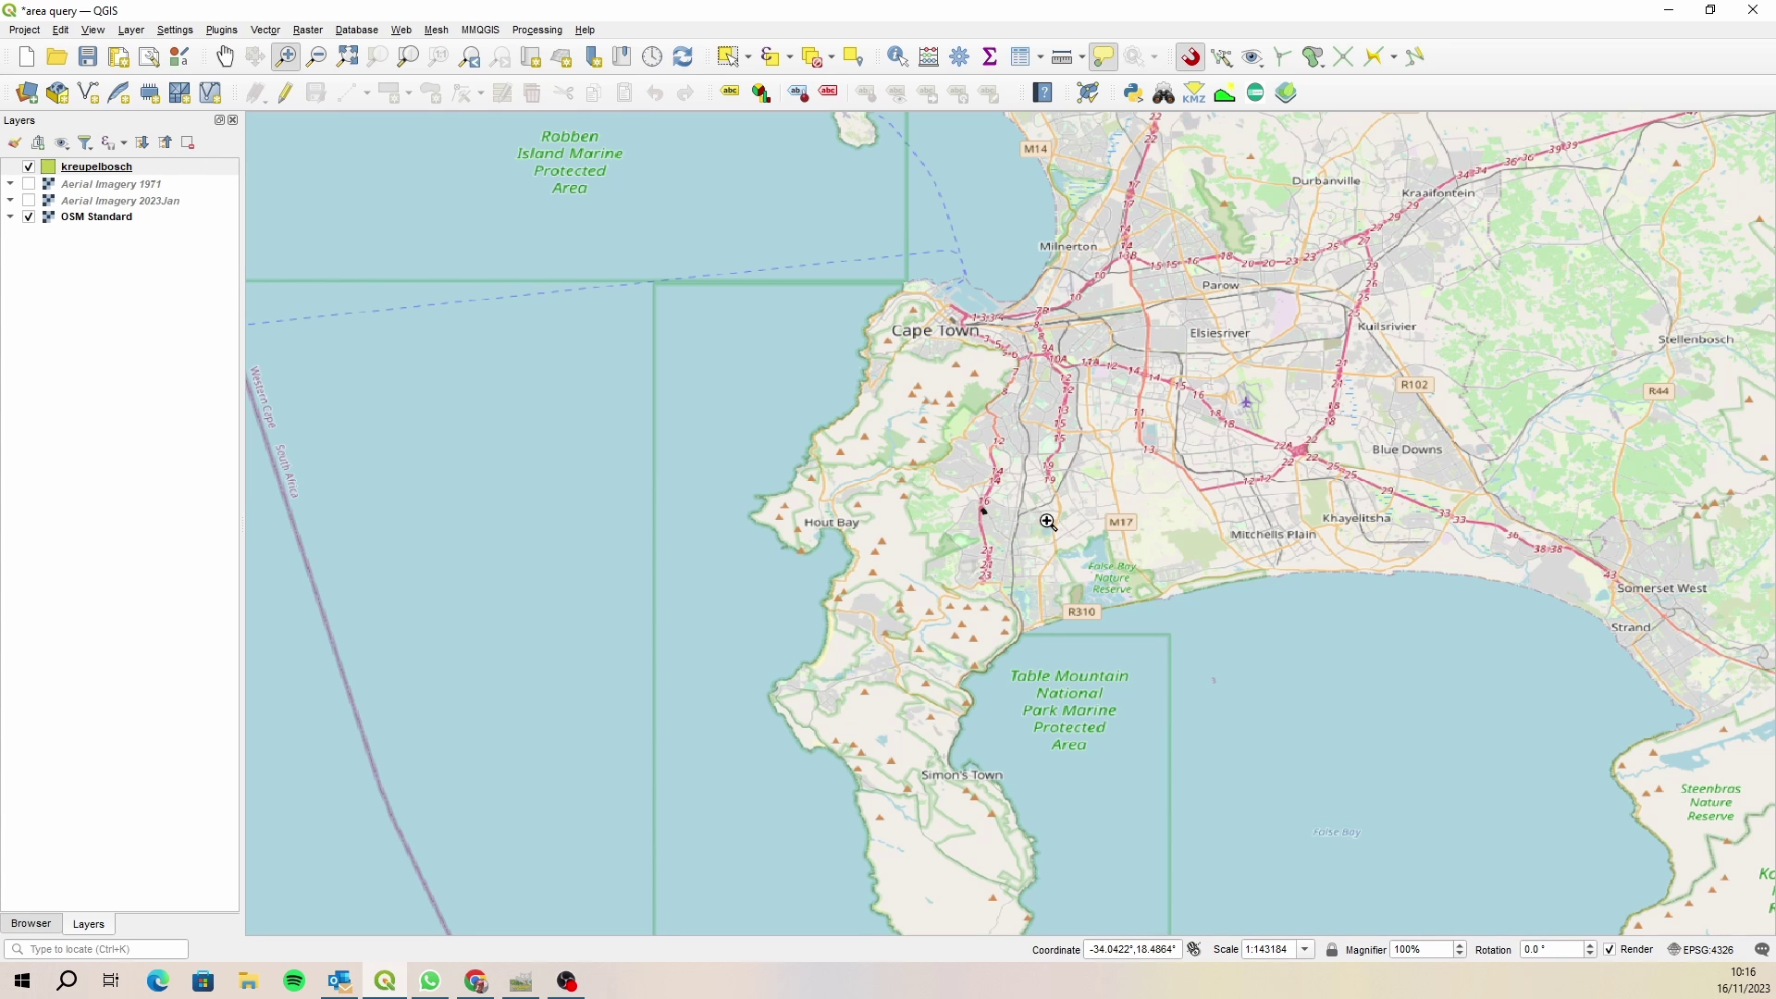
pyautogui.scroll(4, 984, 519)
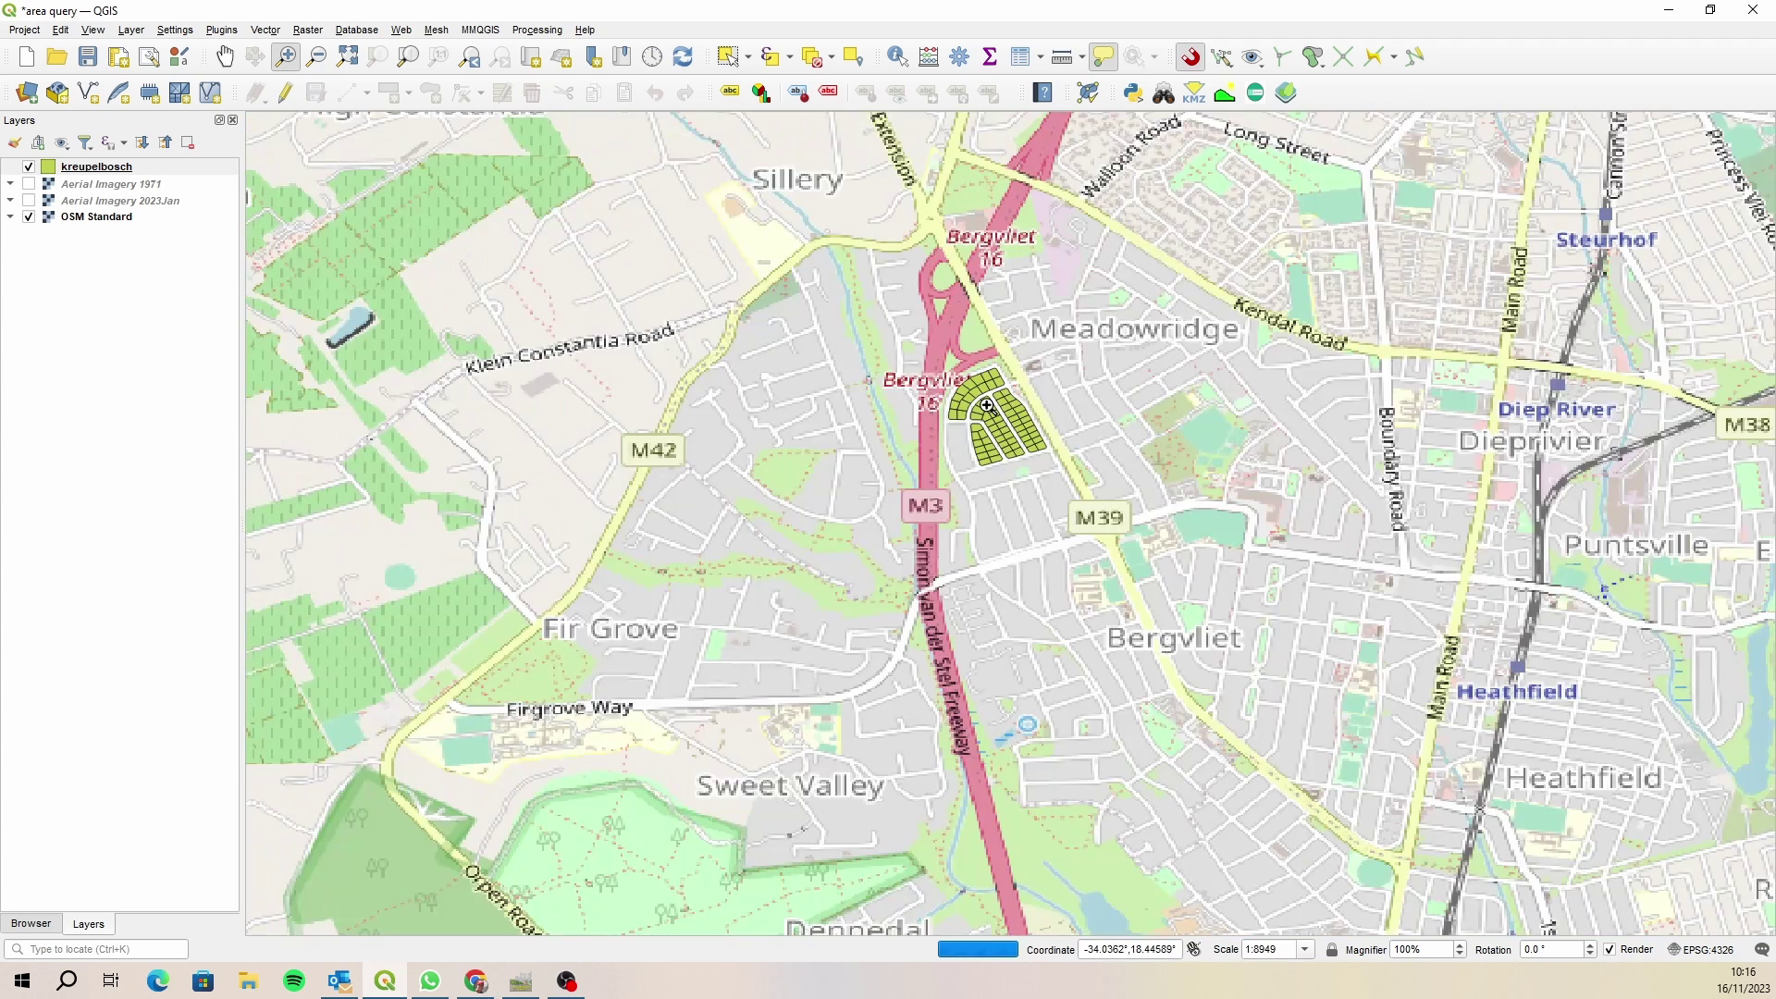
pyautogui.scroll(3, 1002, 424)
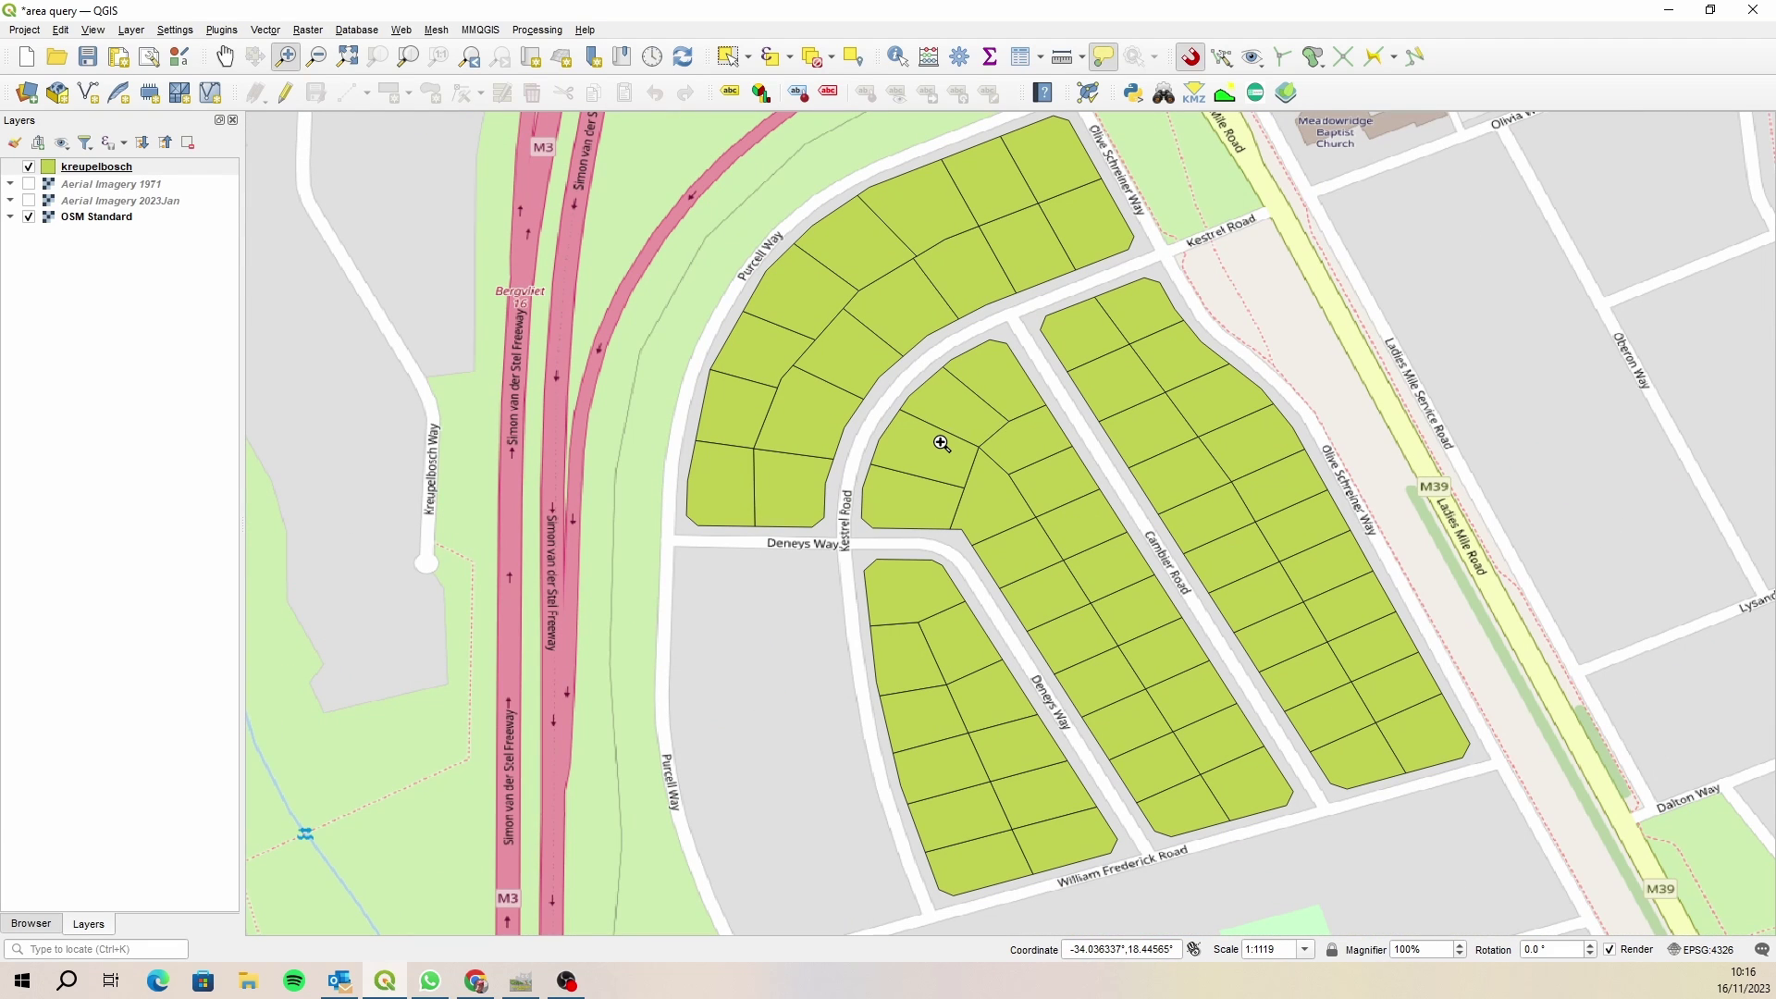
# Turn on Aerial Imagery 2023Jan and turn off OSM Standard beneath the kreupelbosch parcels.
pyautogui.click(30, 200)
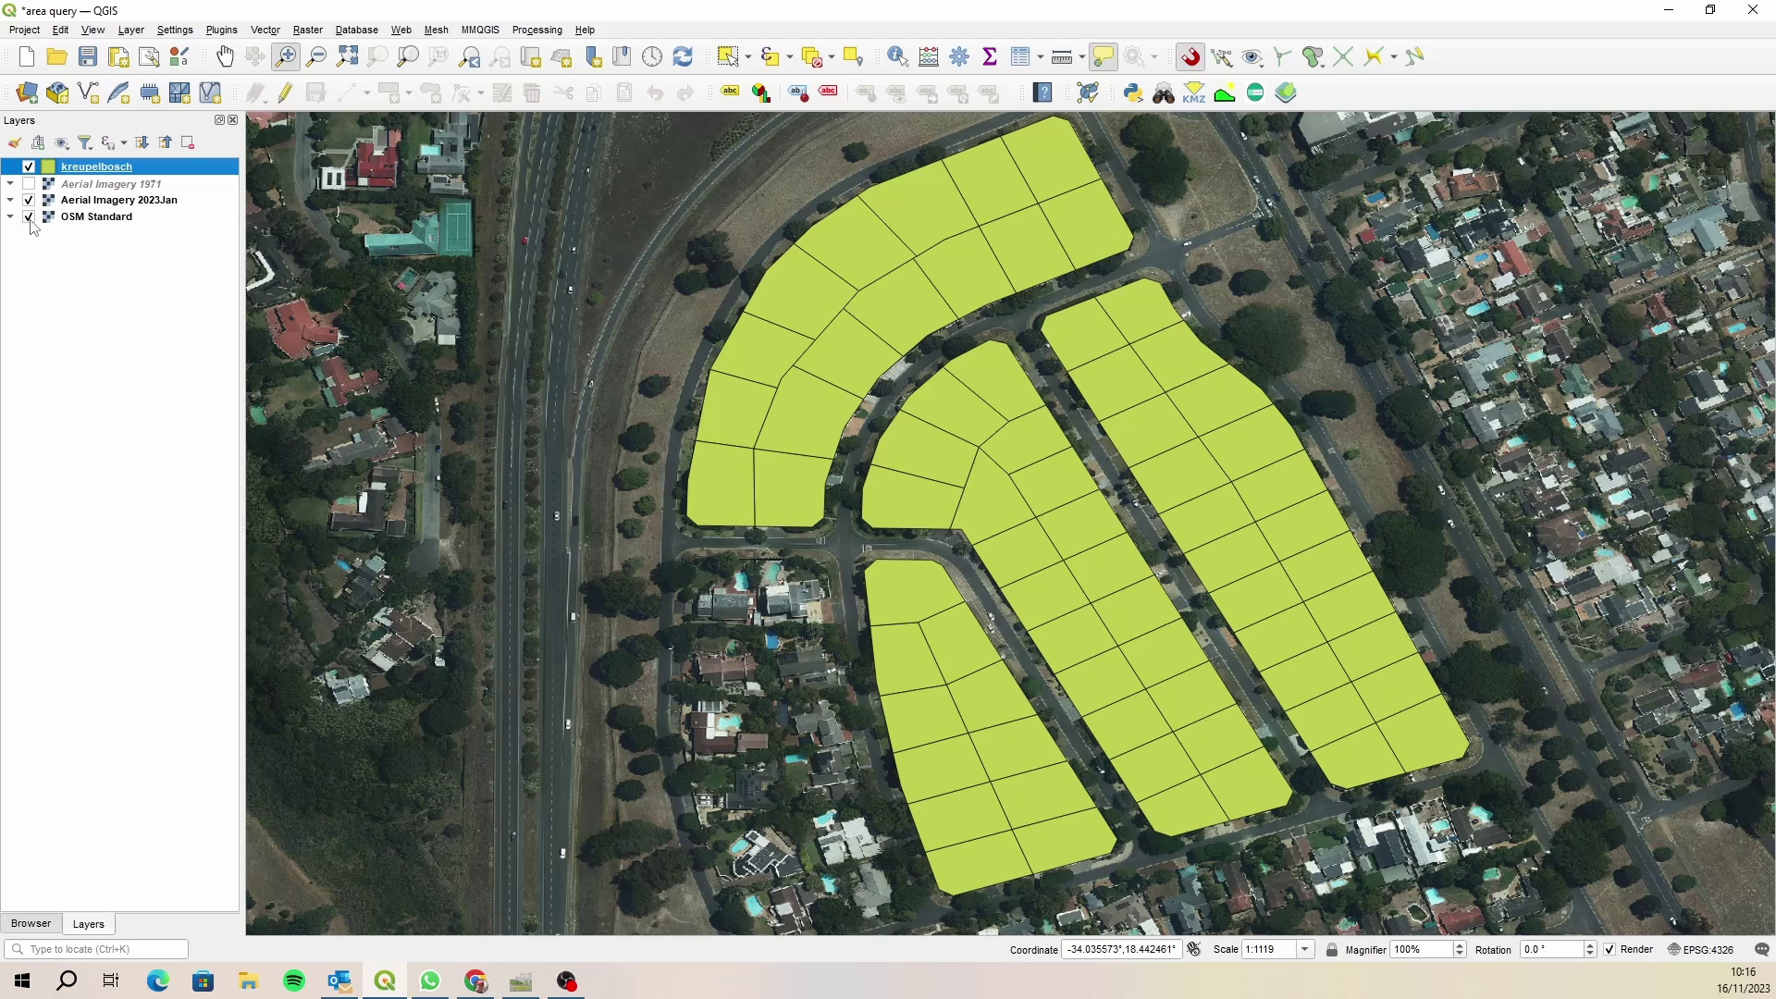
pyautogui.click(29, 217)
pyautogui.moveTo(809, 422)
pyautogui.moveTo(683, 481)
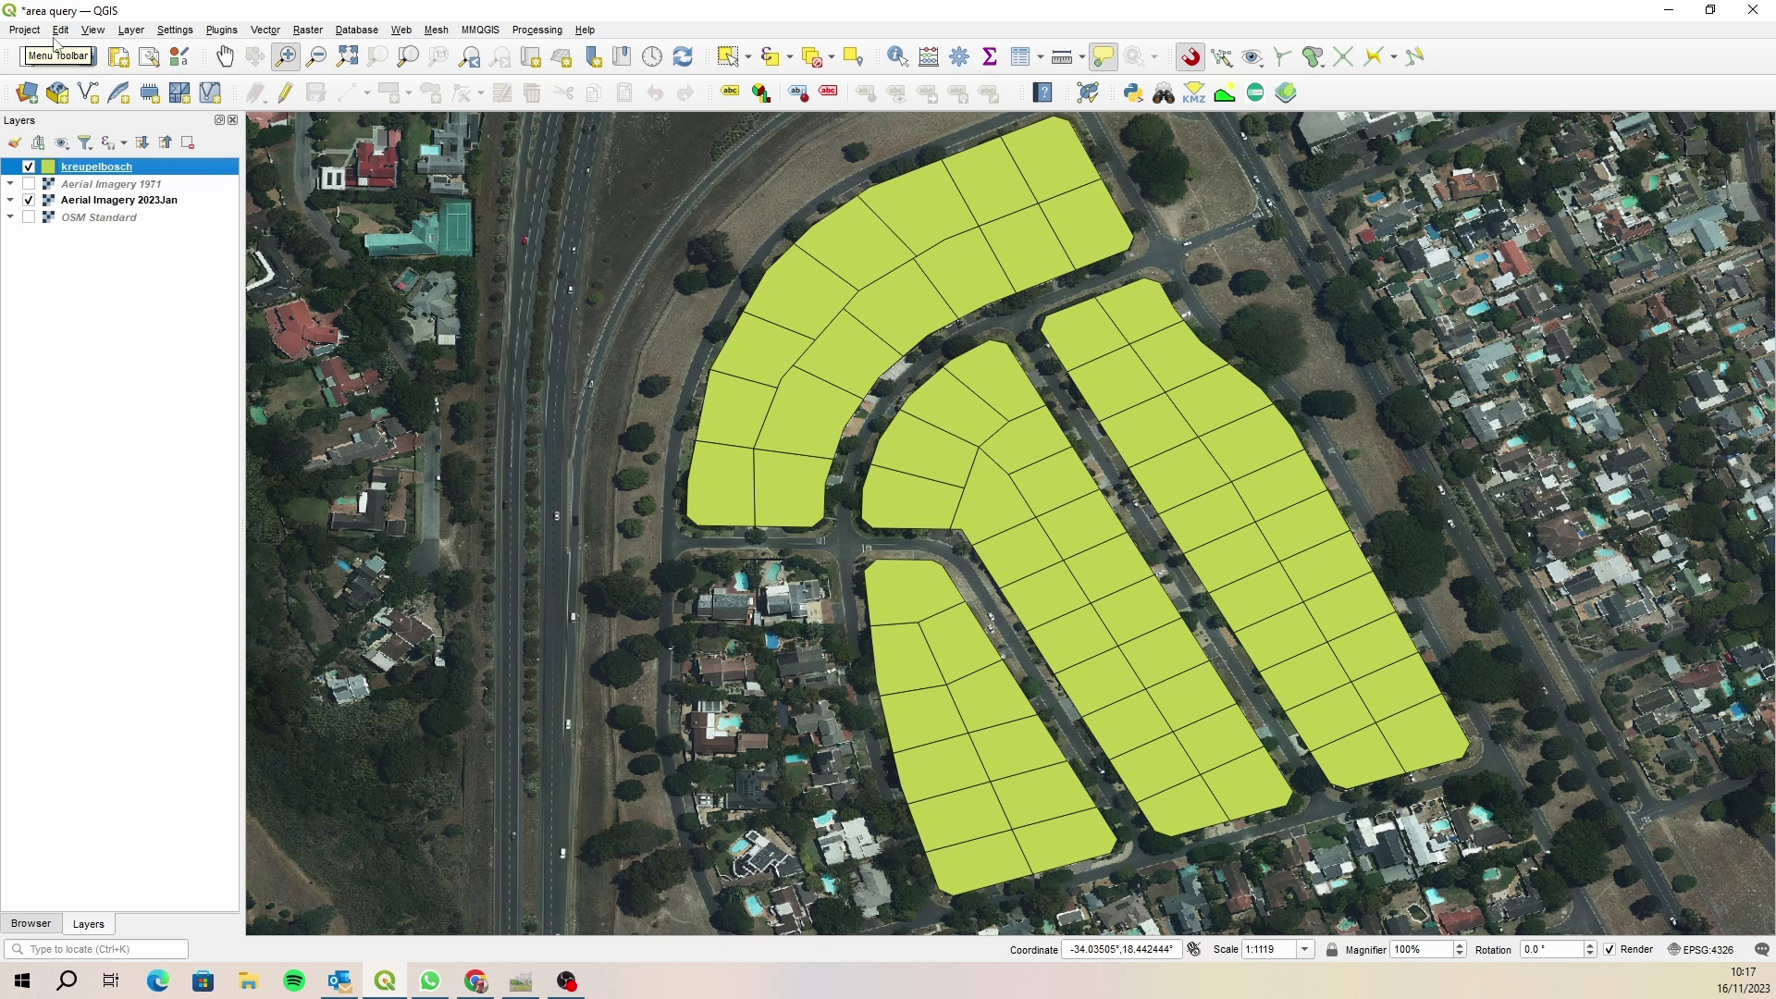
pyautogui.click(25, 35)
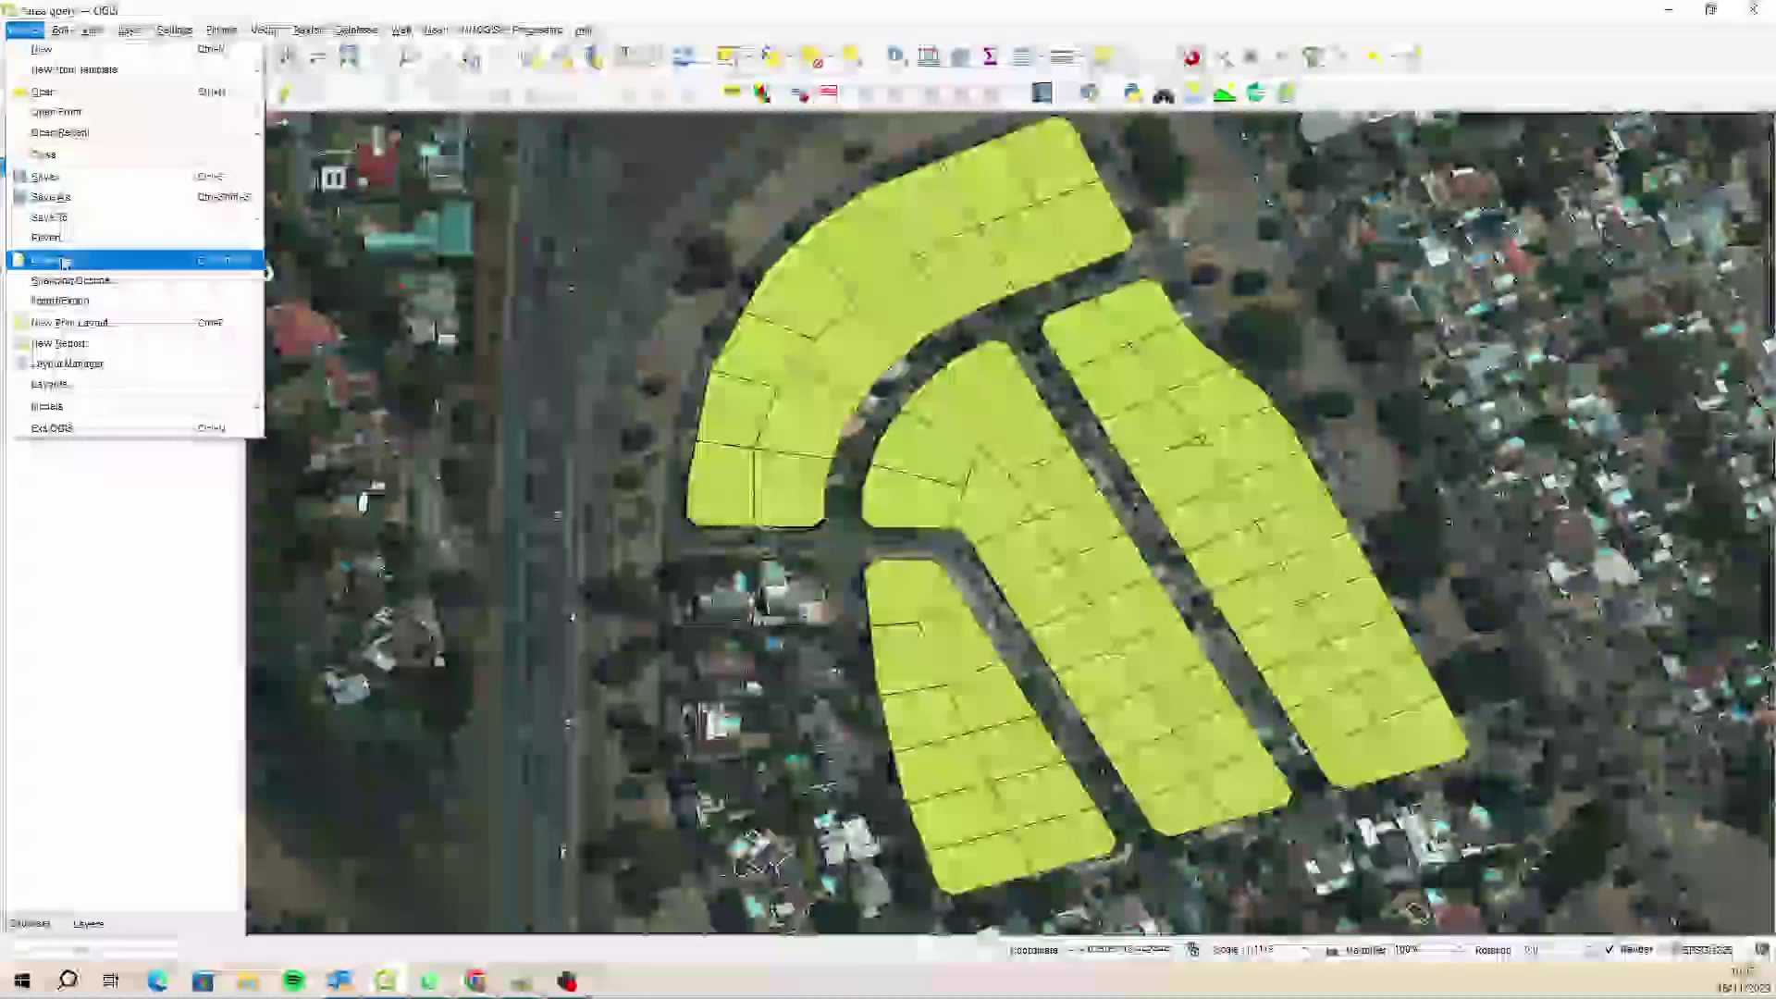
pyautogui.click(60, 255)
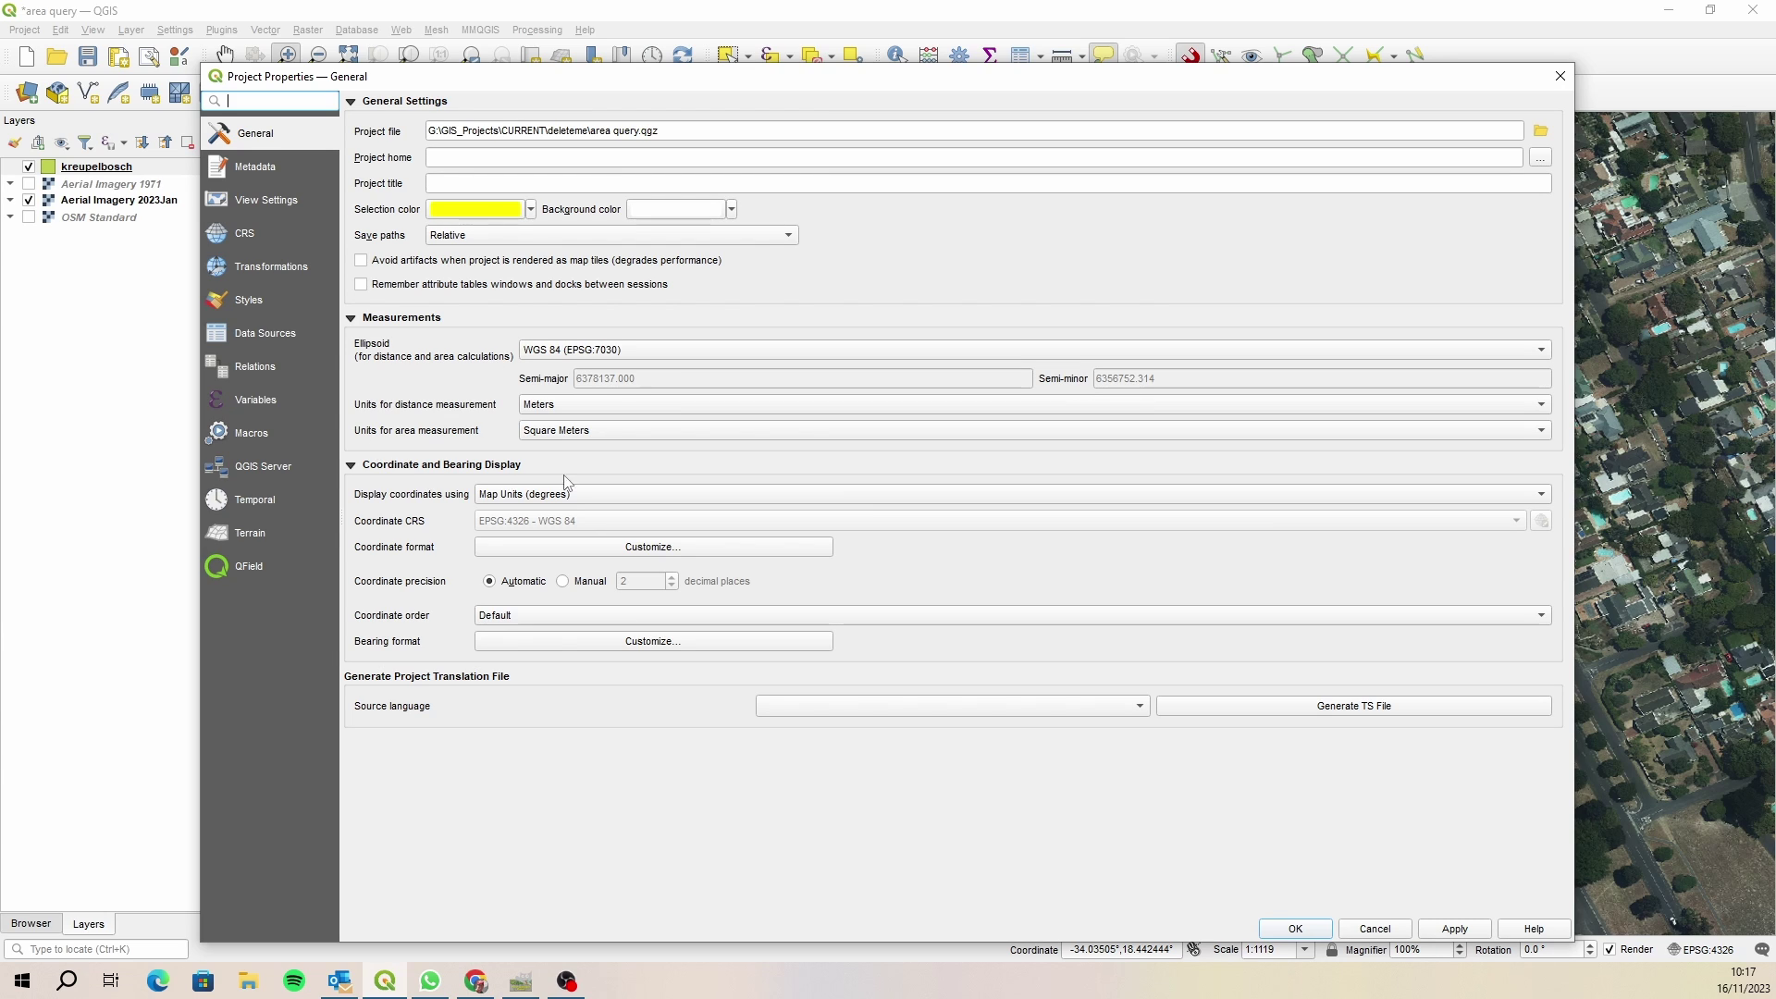
pyautogui.click(1317, 929)
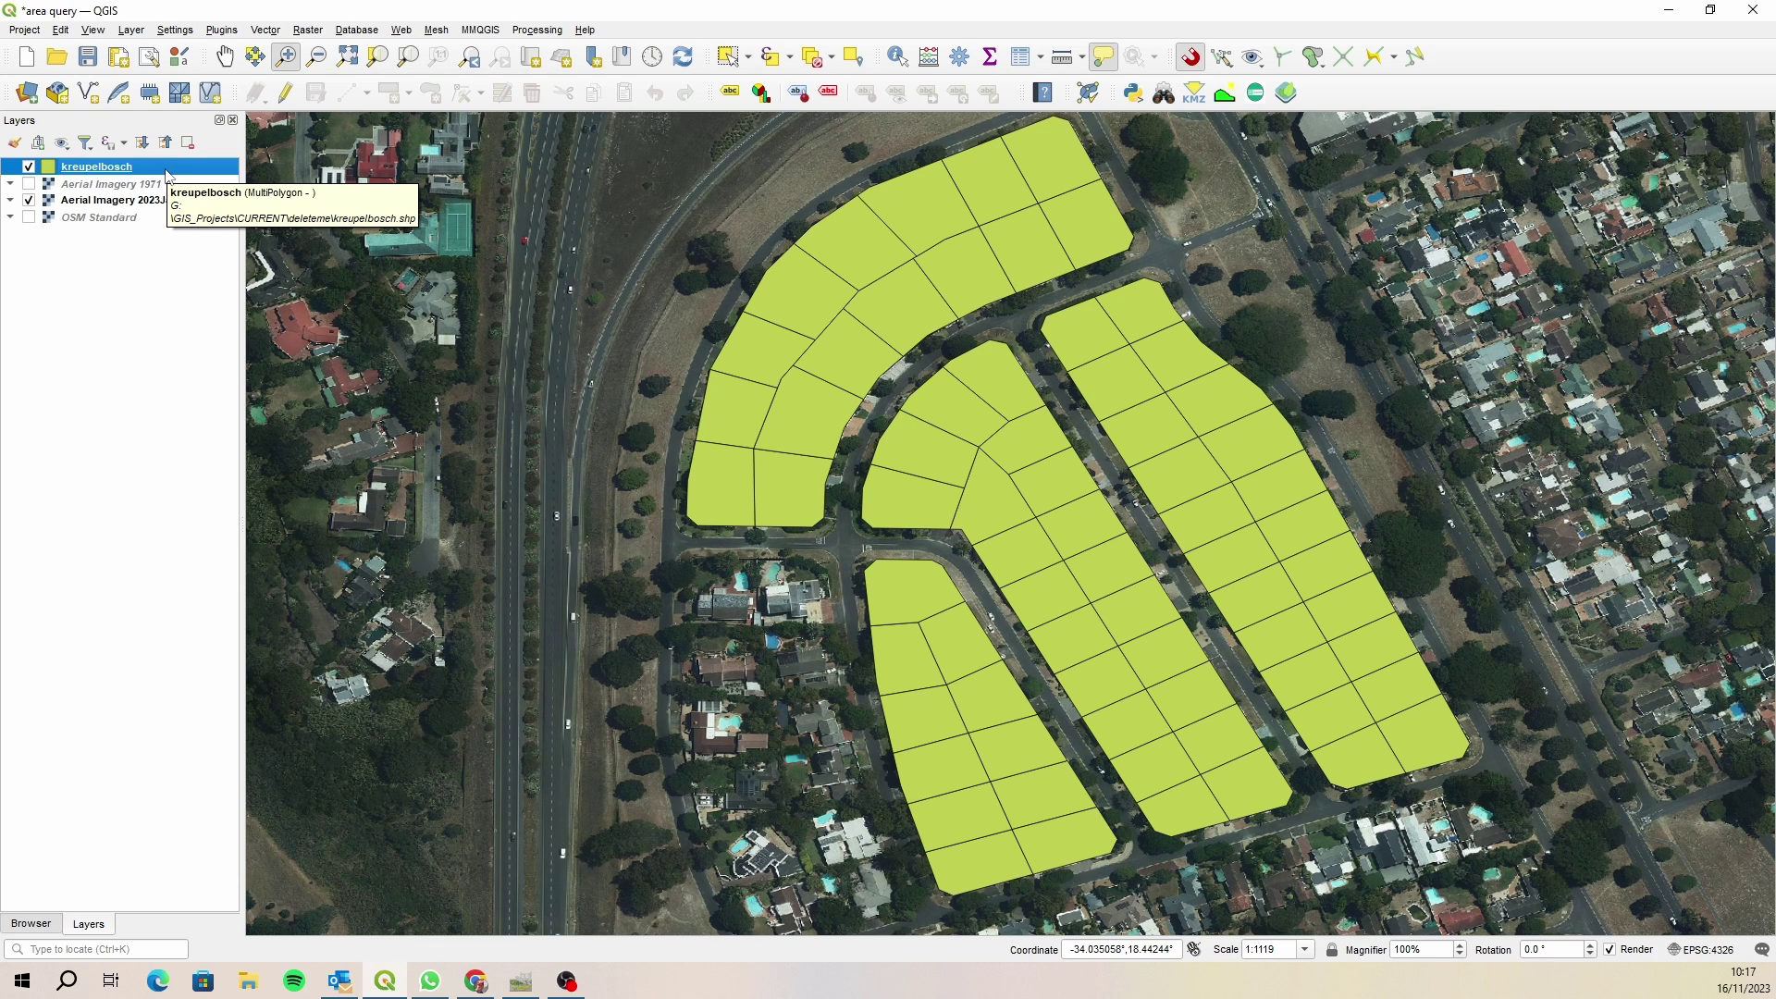
# Style the kreupelbosch Simple Fill as No Brush with a 1 mm light yellow stroke.
pyautogui.click(14, 143)
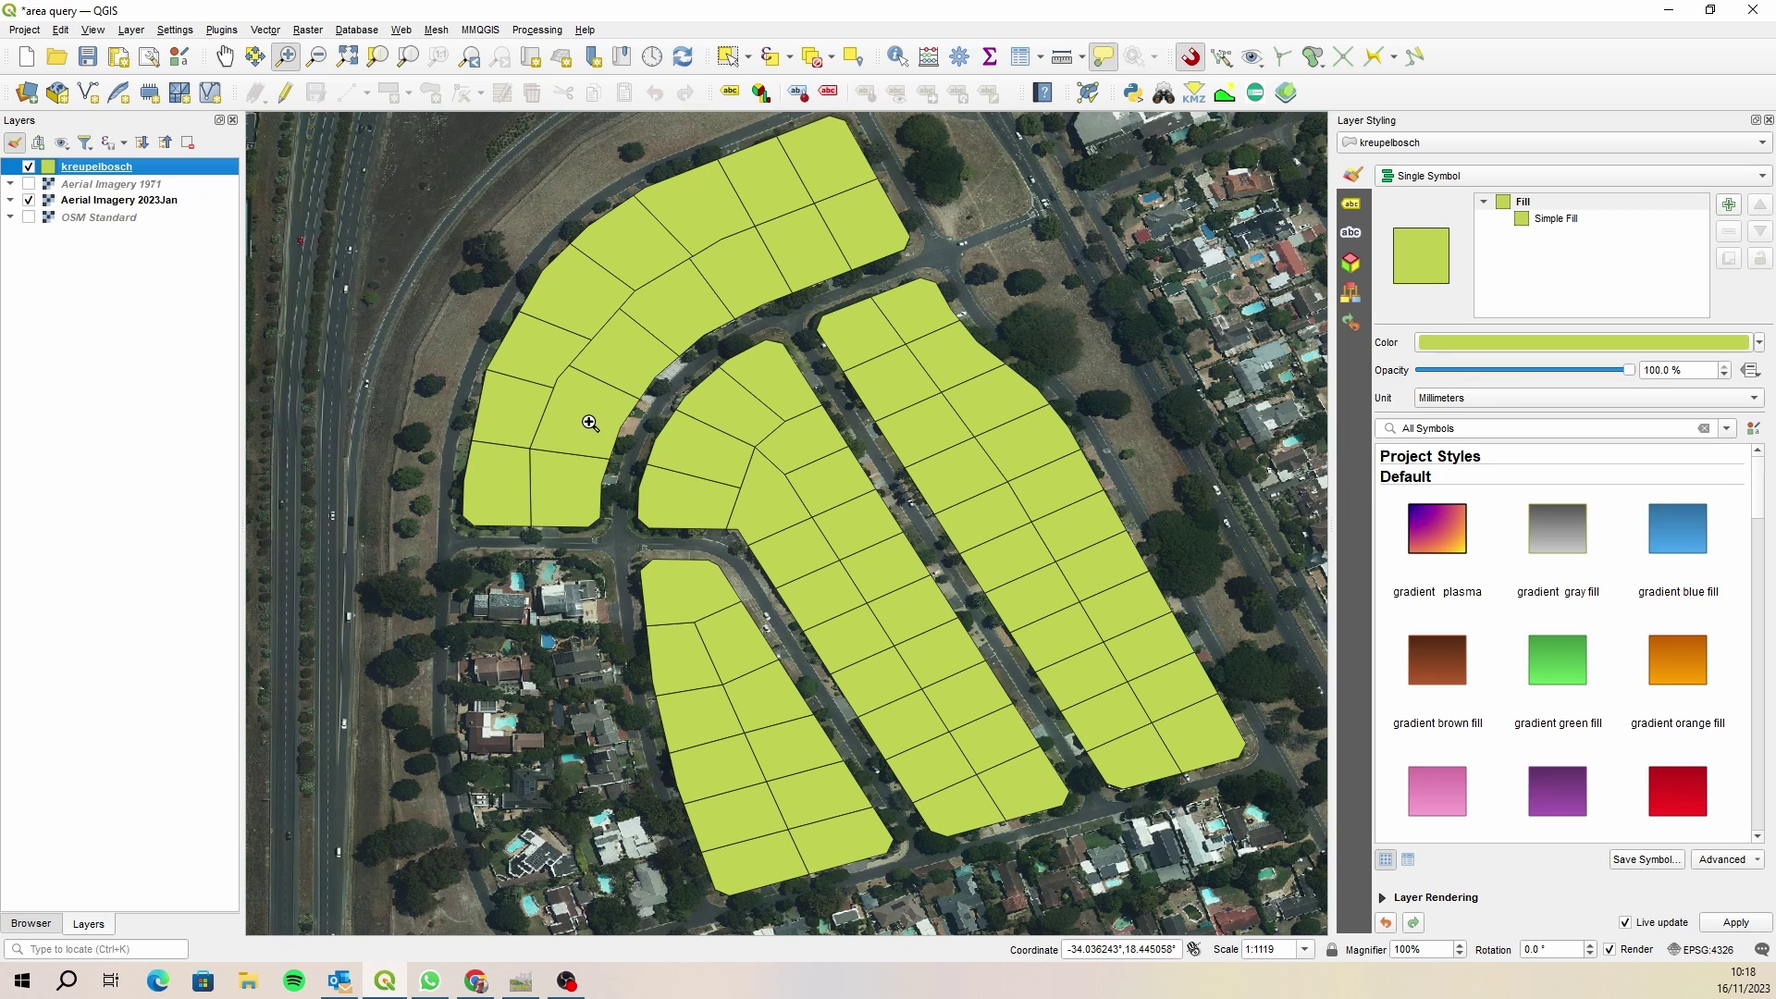
pyautogui.click(1558, 222)
pyautogui.click(1592, 408)
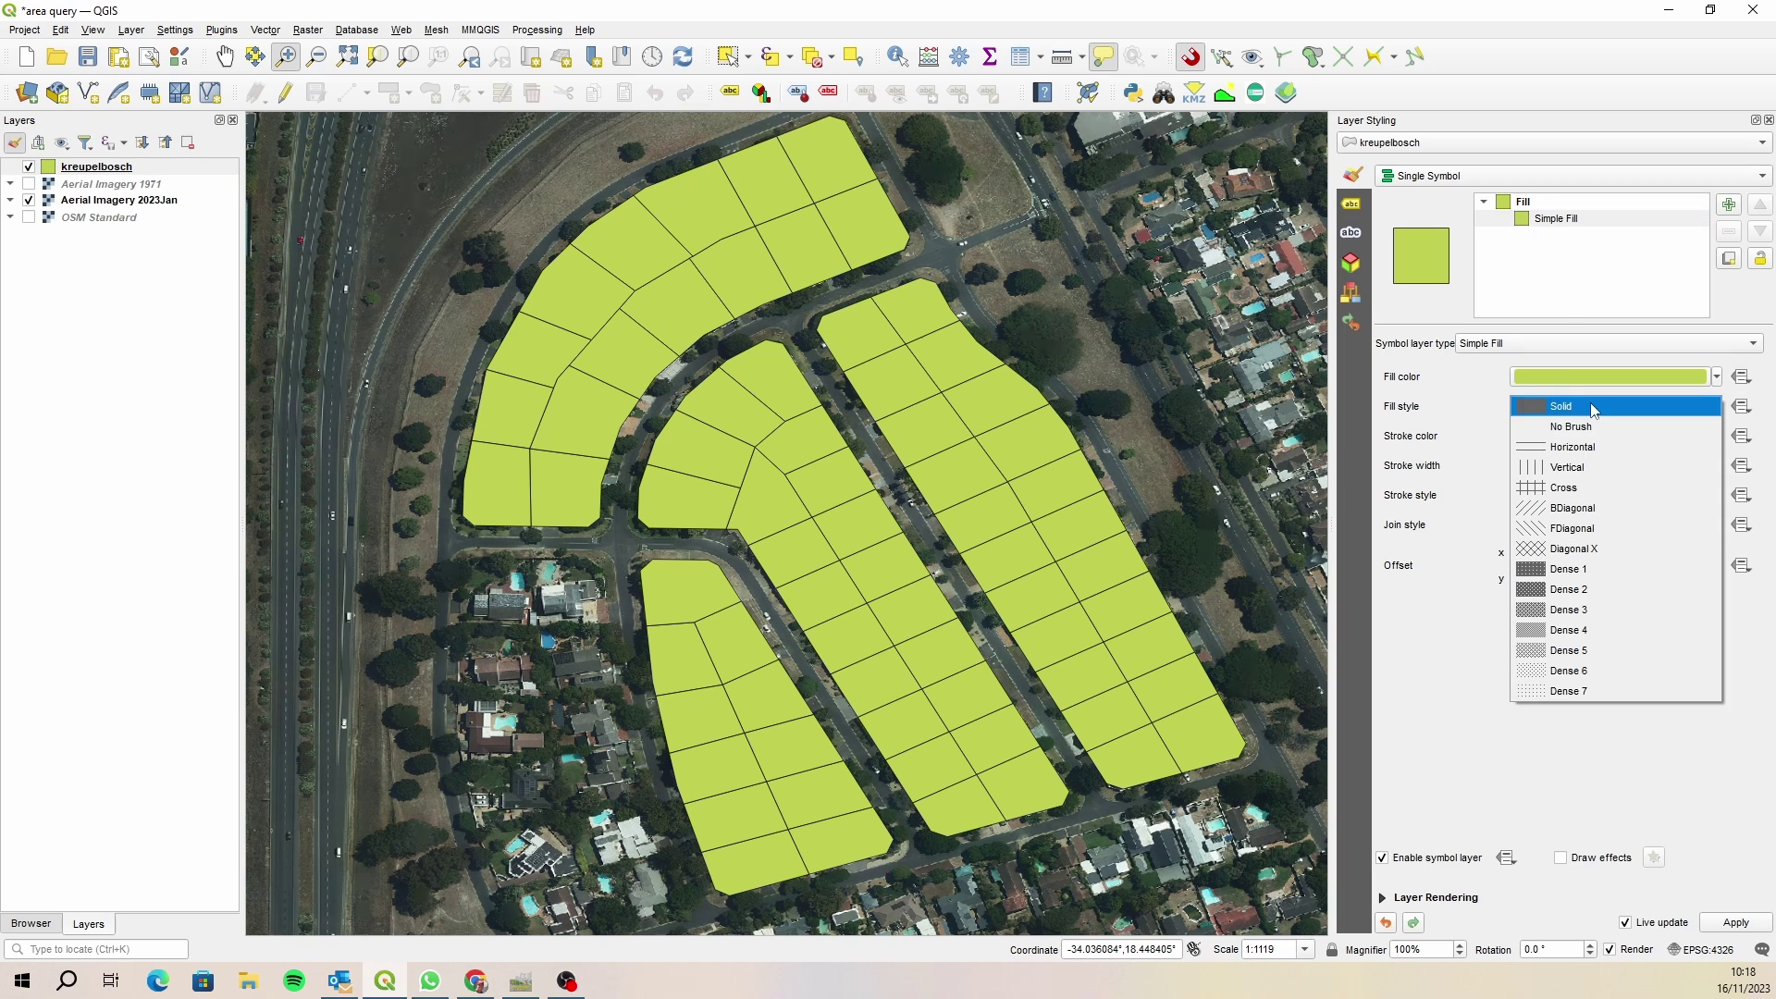
pyautogui.click(1584, 427)
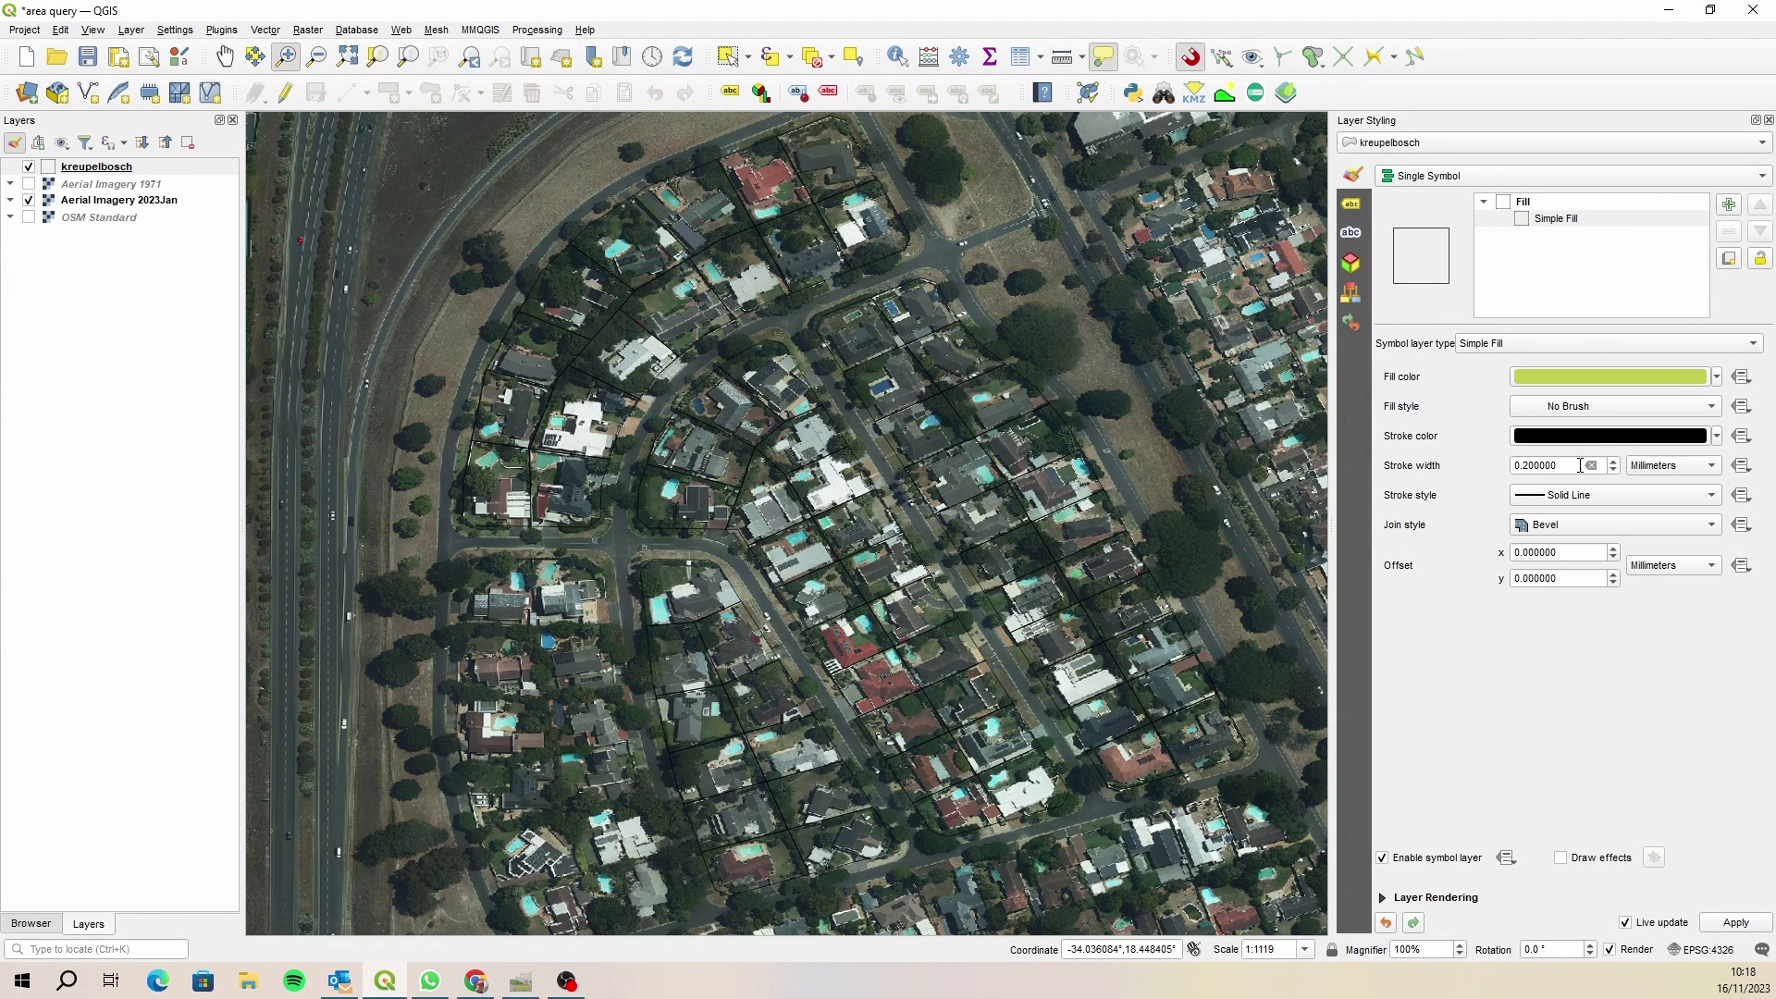
pyautogui.moveTo(1580, 465); pyautogui.dragTo(1441, 463)
pyautogui.write('1')
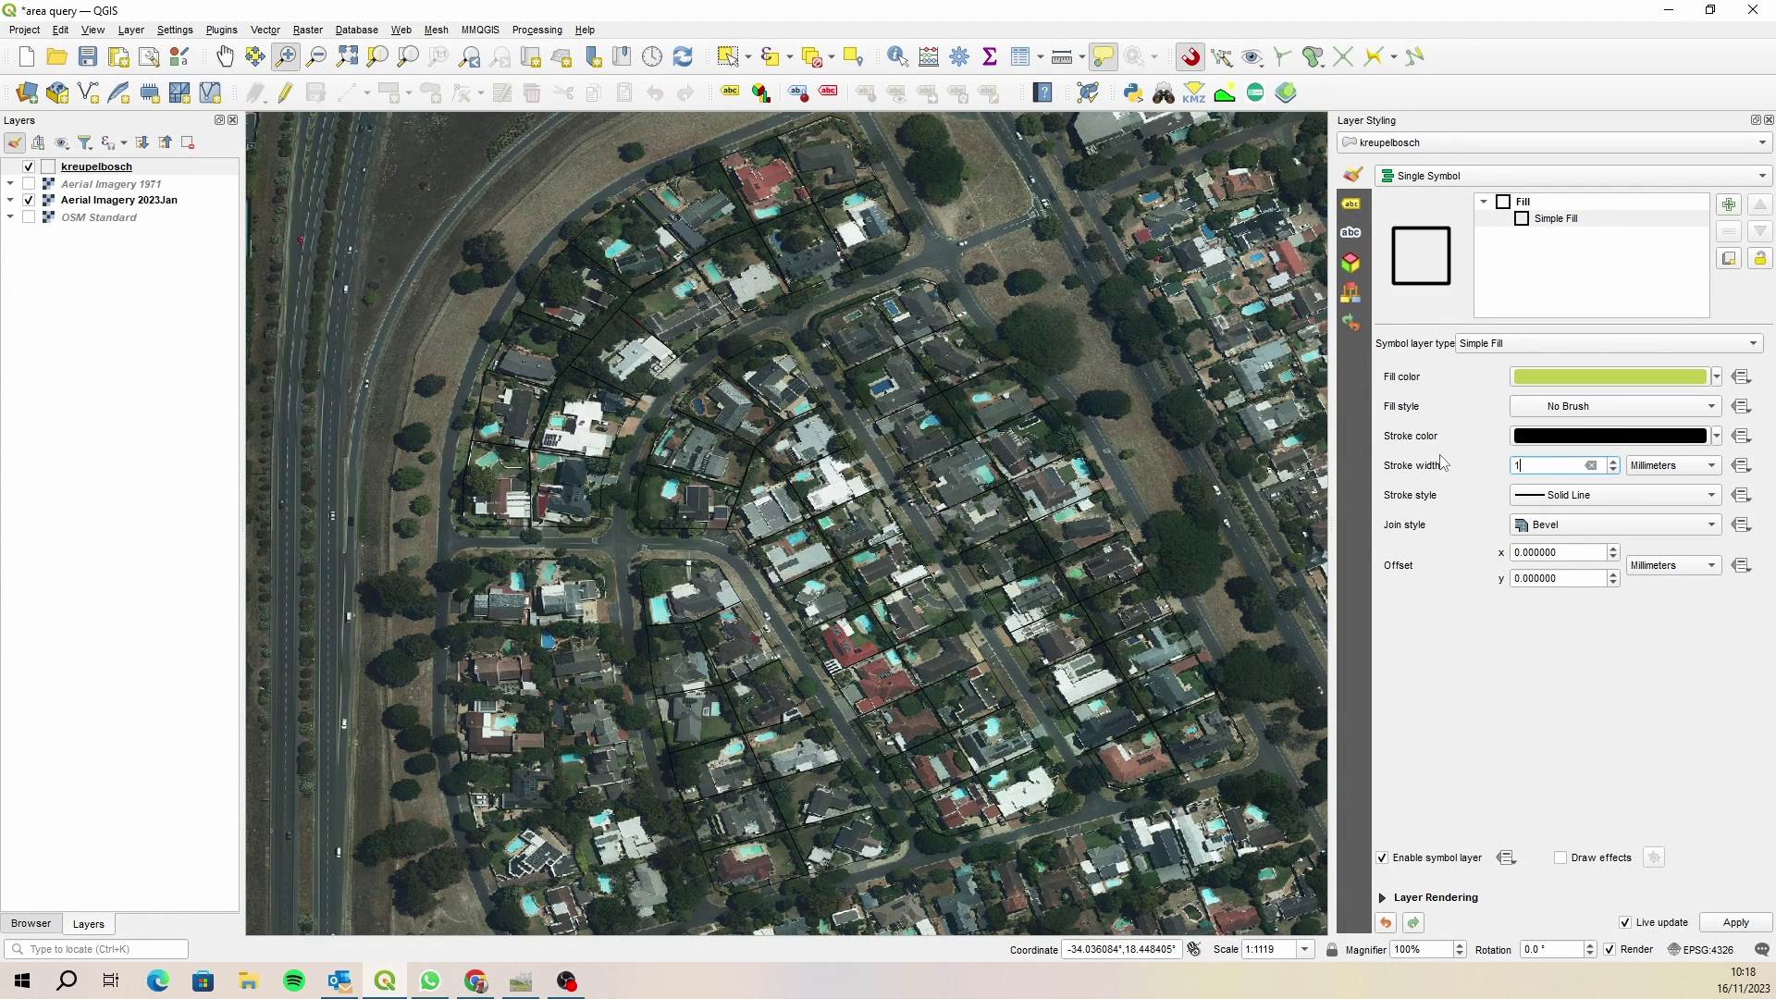
pyautogui.click(1611, 440)
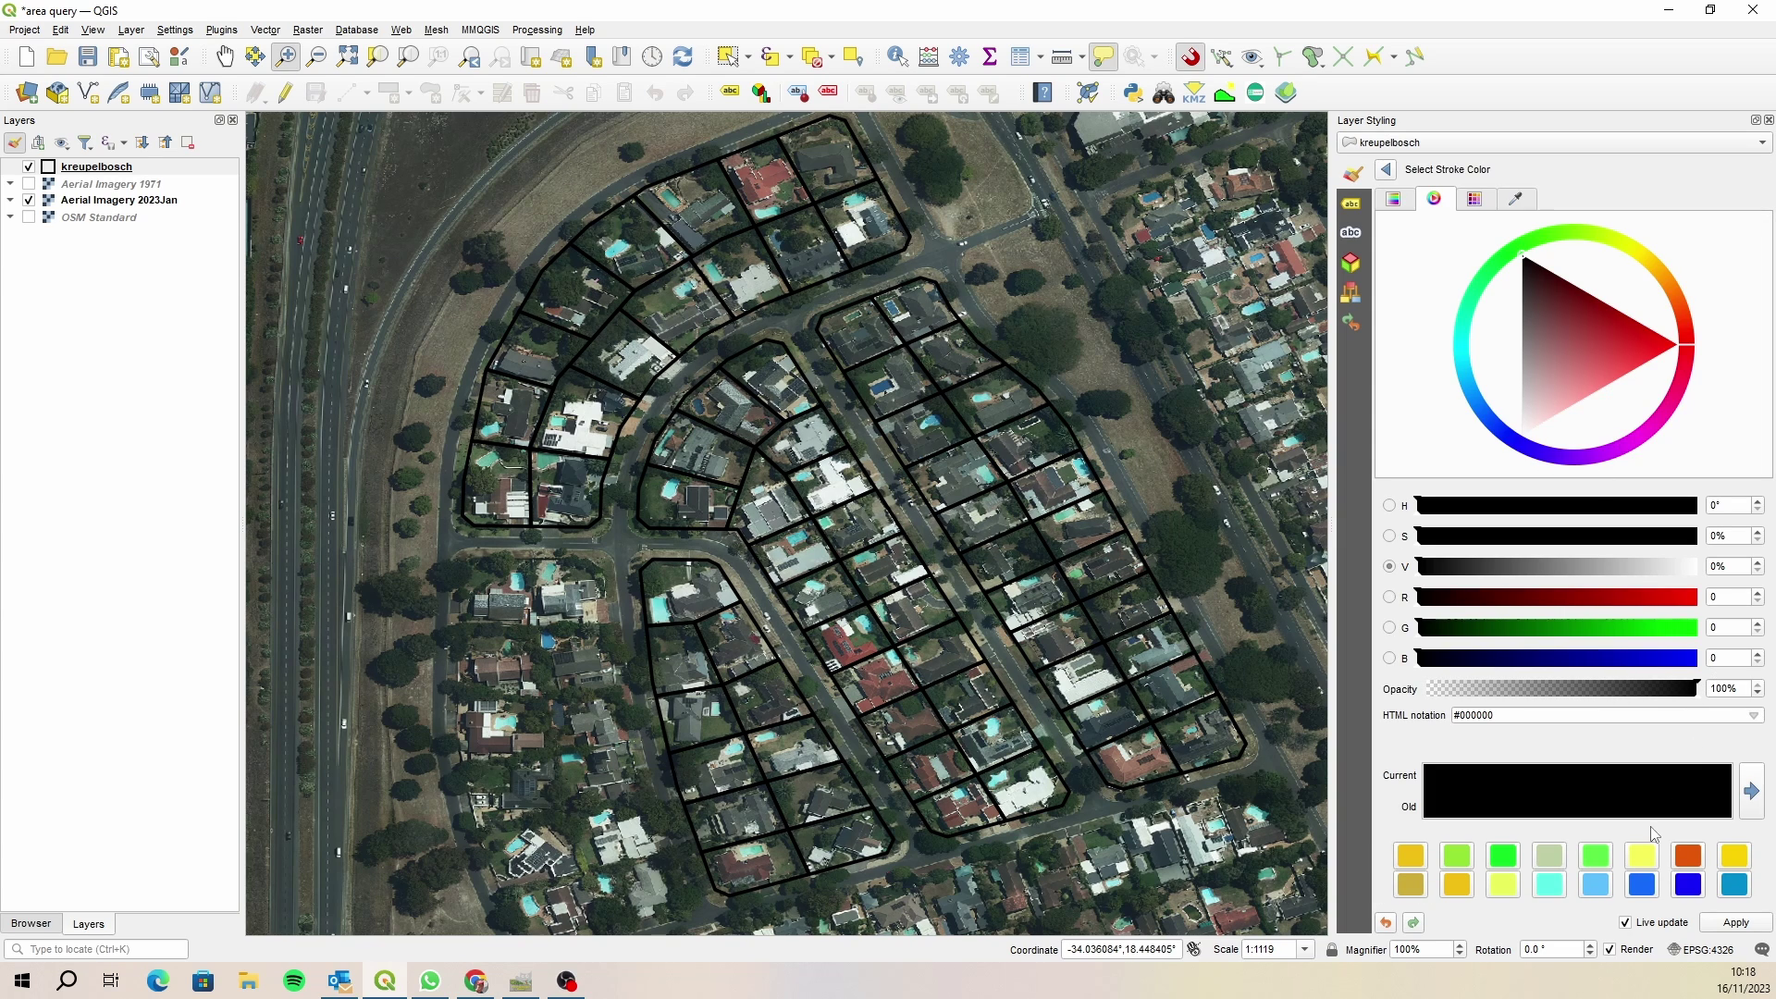
pyautogui.click(1651, 863)
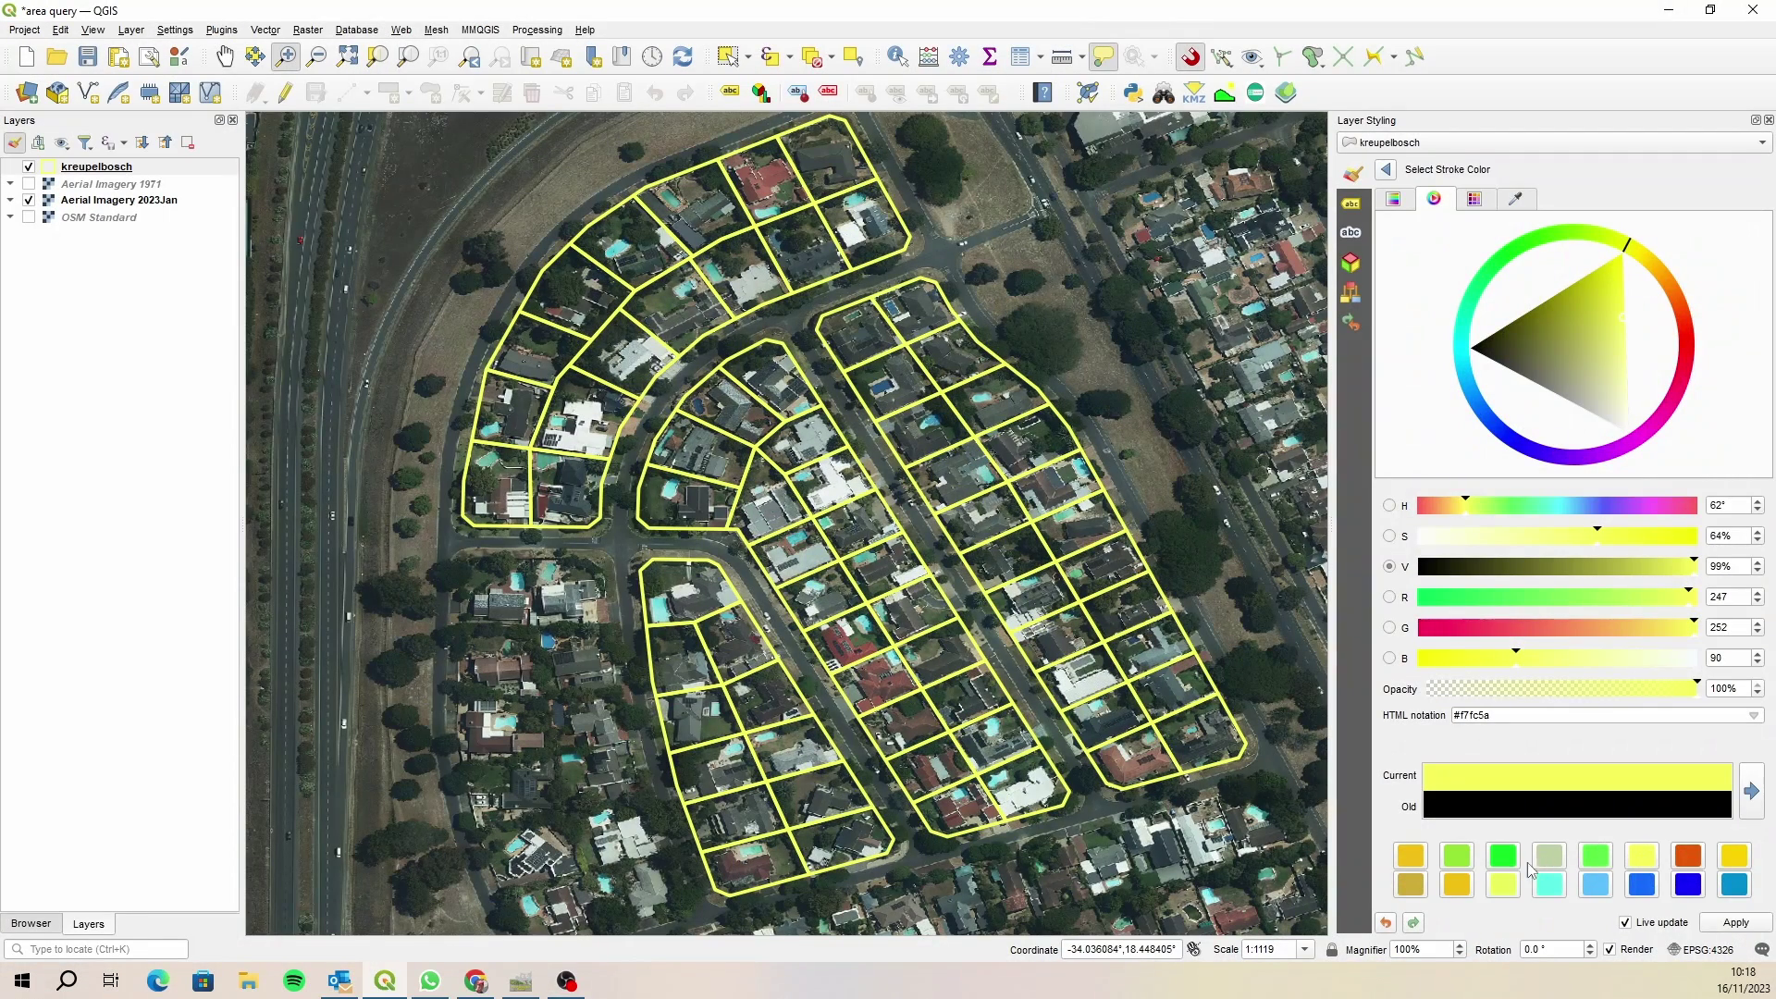
pyautogui.click(1512, 888)
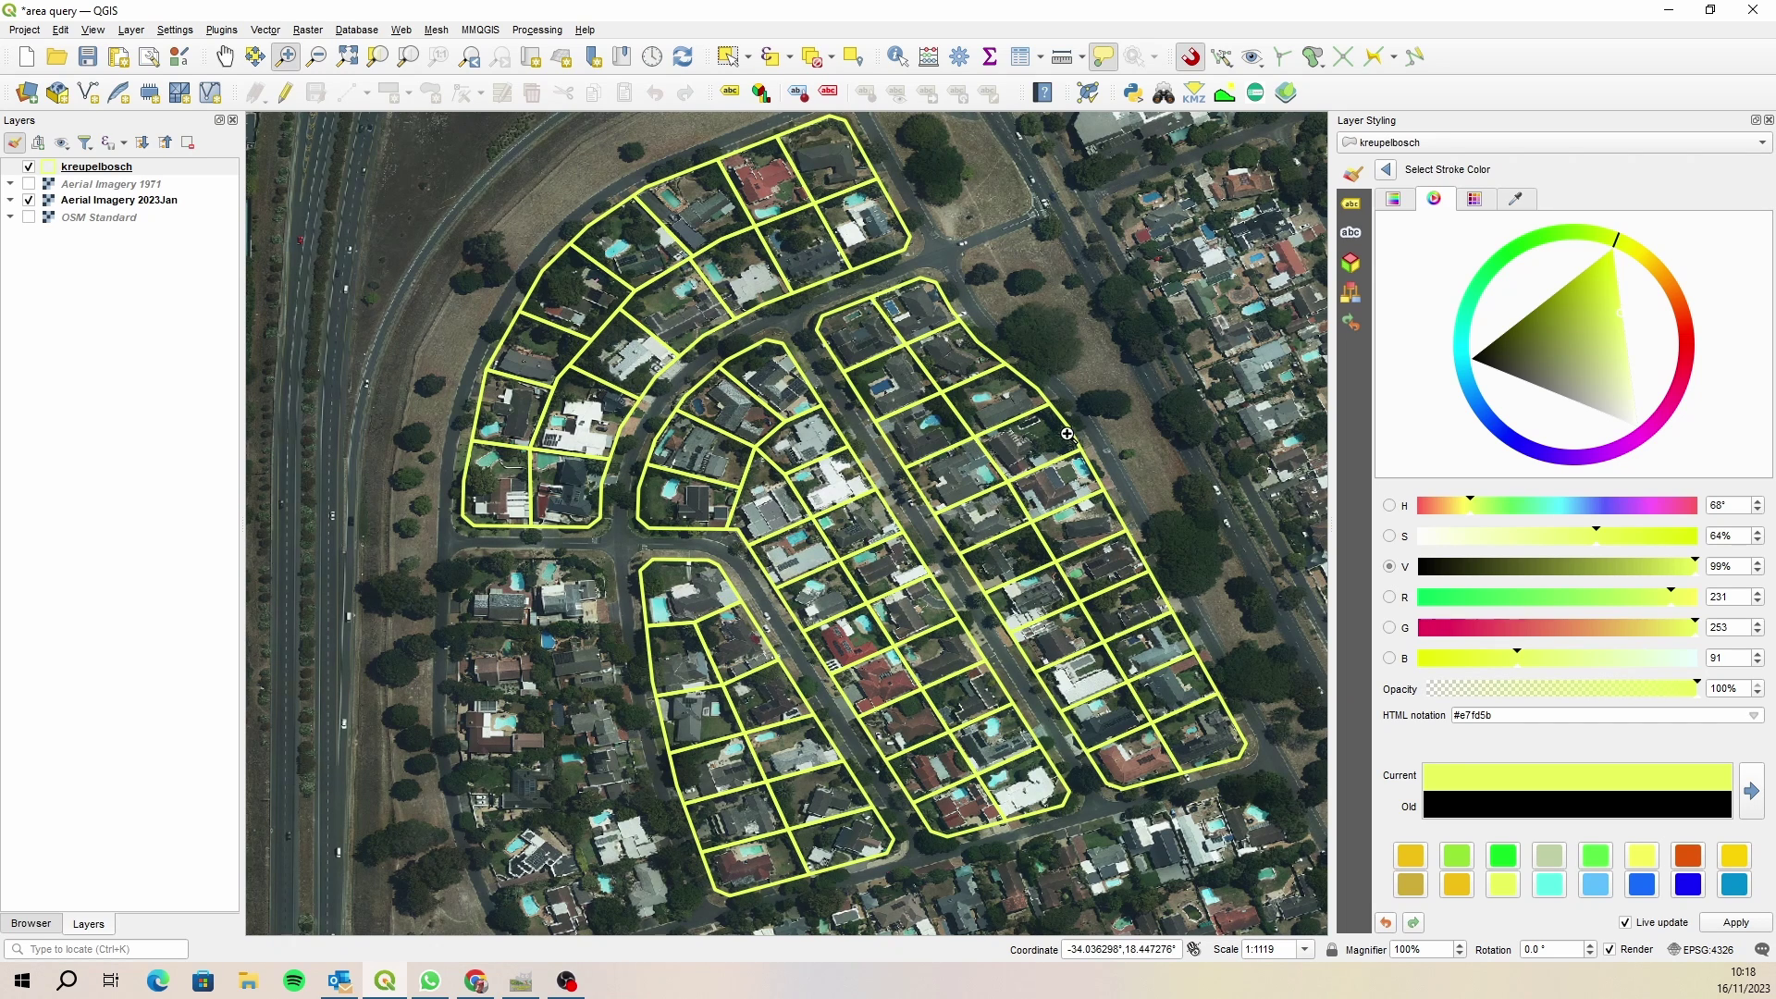
pyautogui.moveTo(1067, 434)
pyautogui.click(1384, 171)
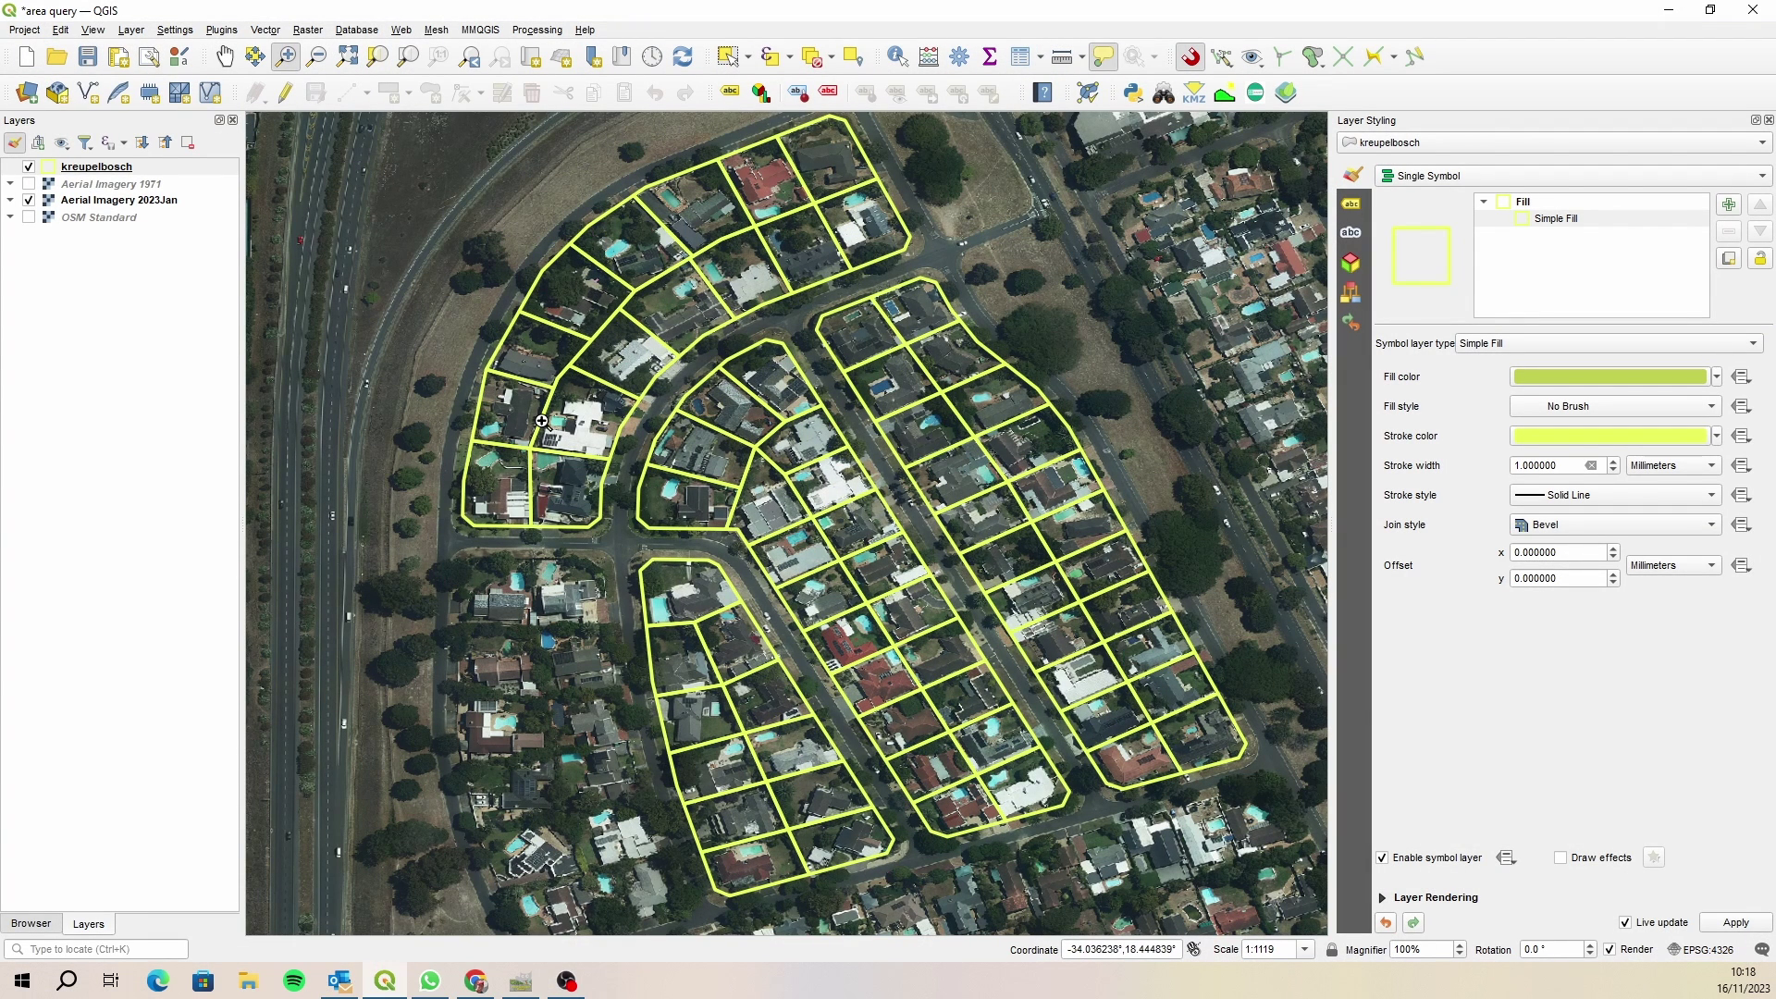
pyautogui.moveTo(541, 420)
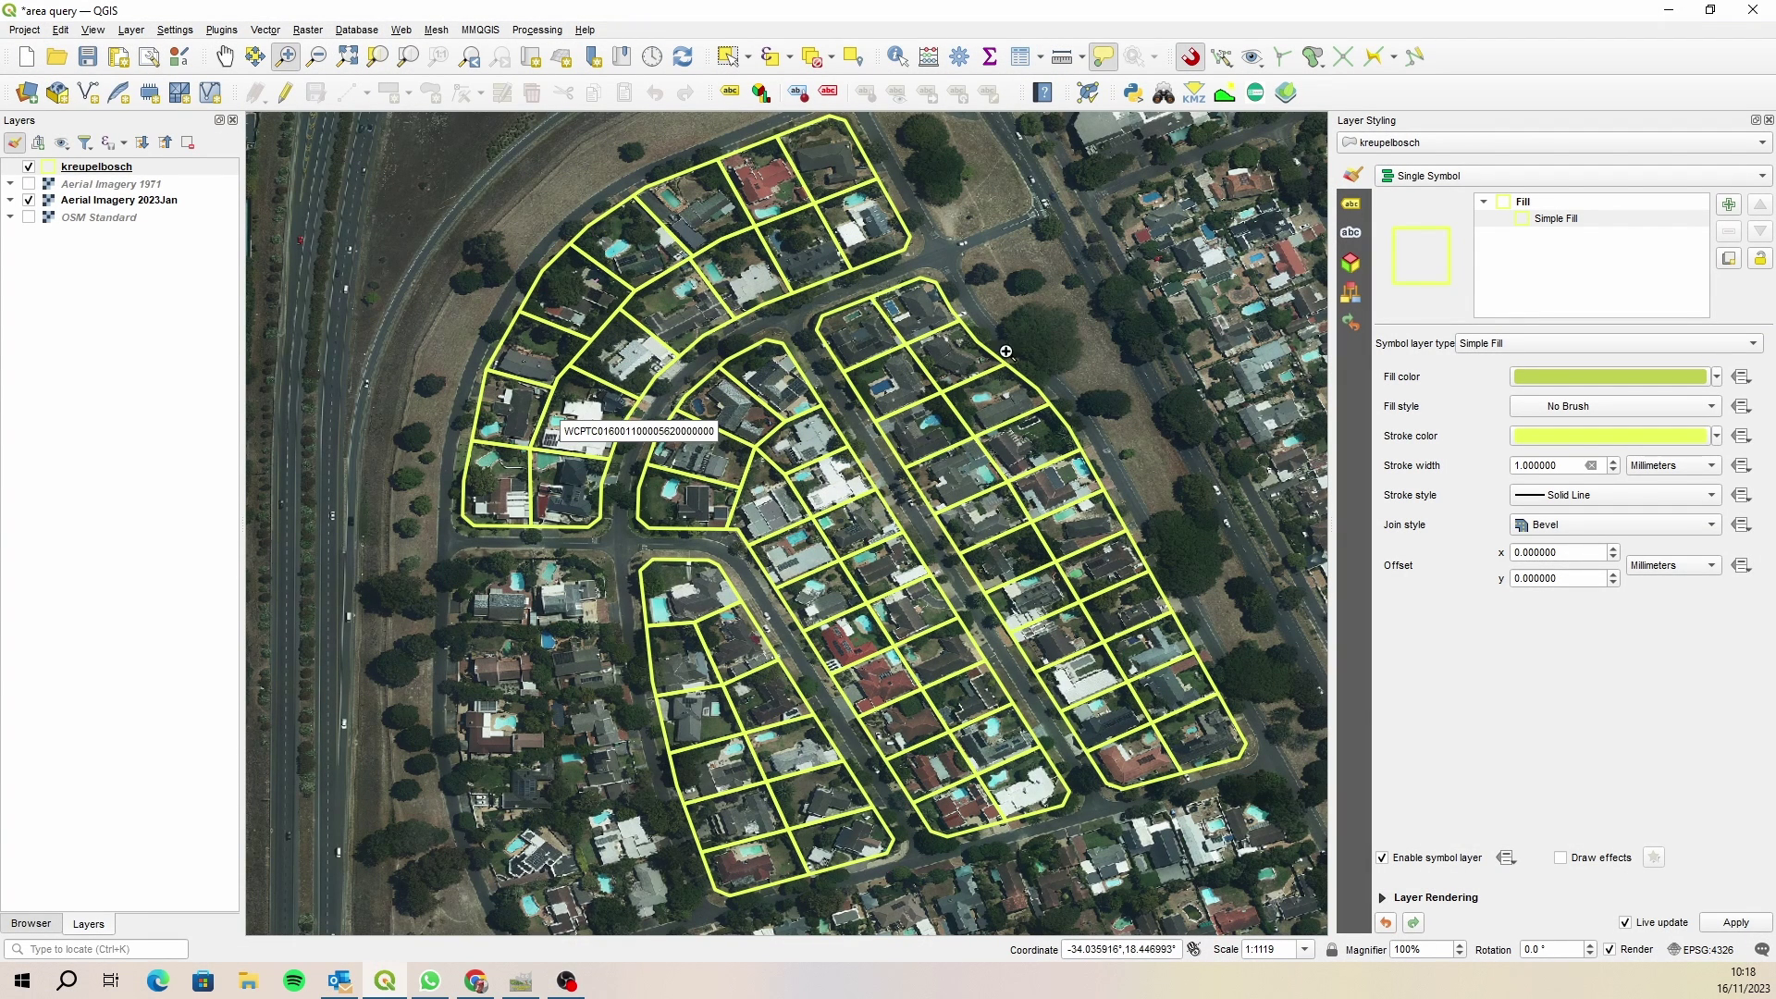
# Switch the kreupelbosch labels from No Labels to Single Labels using the 26DigitKey field.
pyautogui.click(1351, 205)
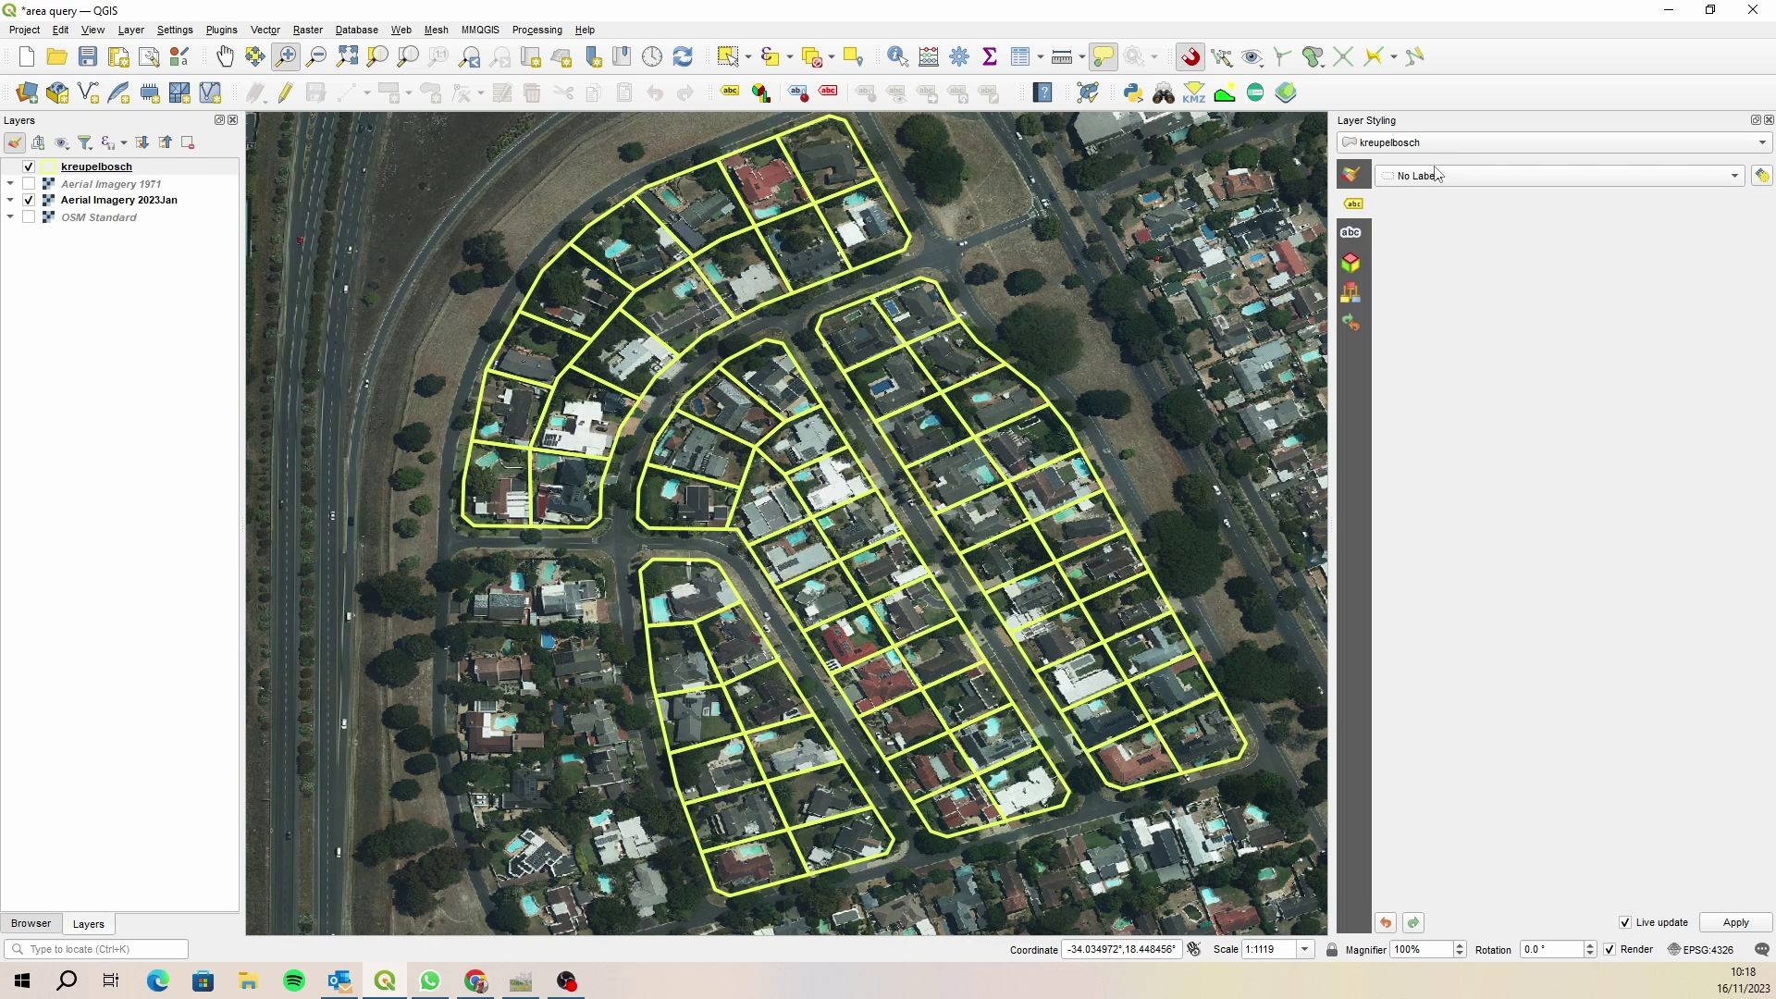
pyautogui.click(1527, 176)
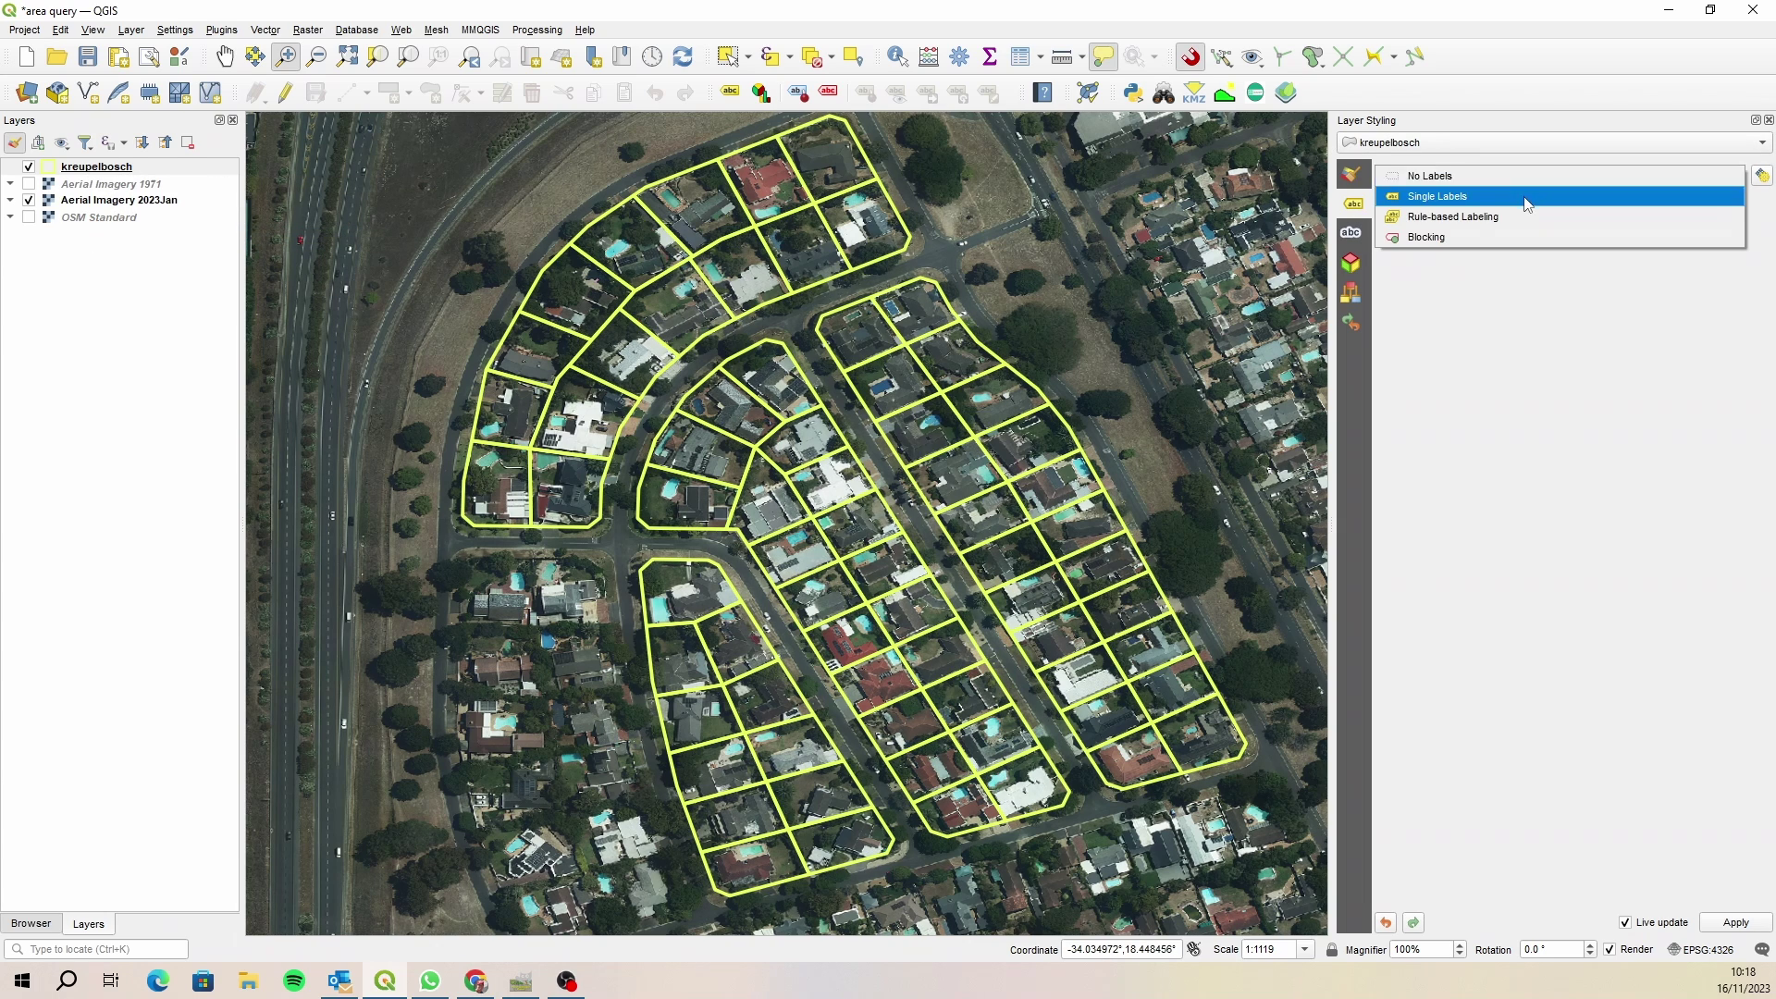
pyautogui.press('Escape')
pyautogui.click(1528, 175)
pyautogui.click(1528, 199)
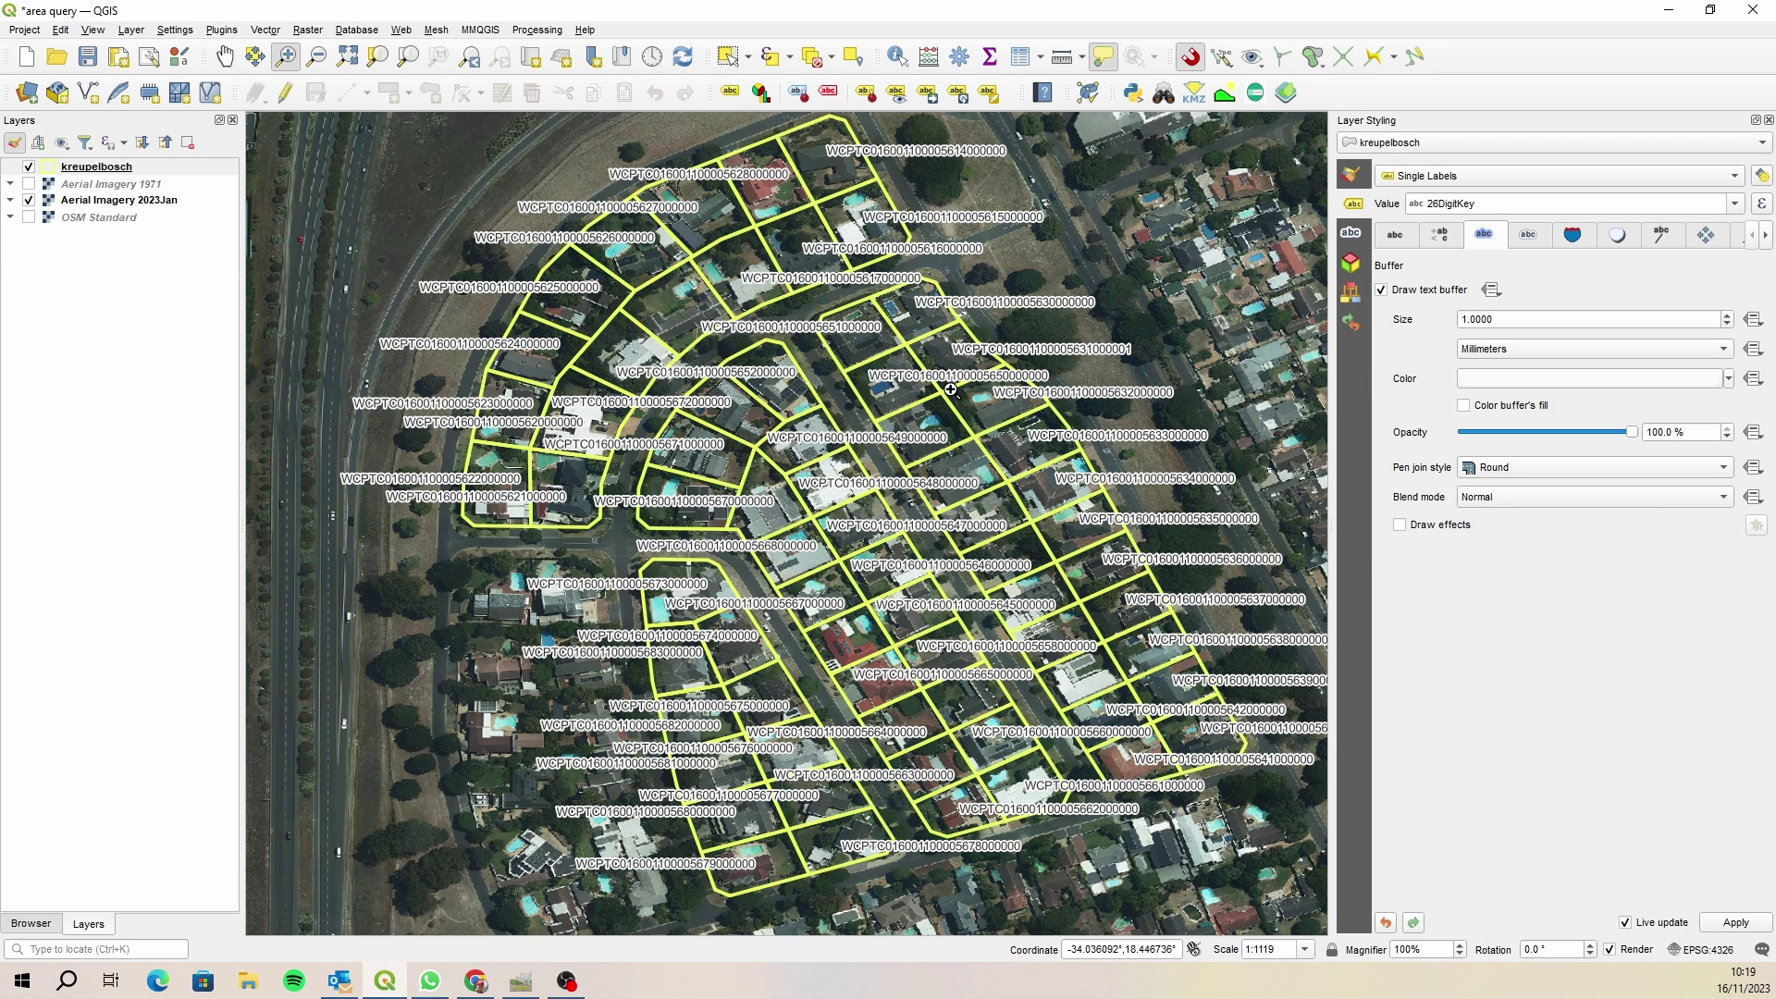
# Replace the 26DigitKey label value with the $area expression.
pyautogui.click(1762, 205)
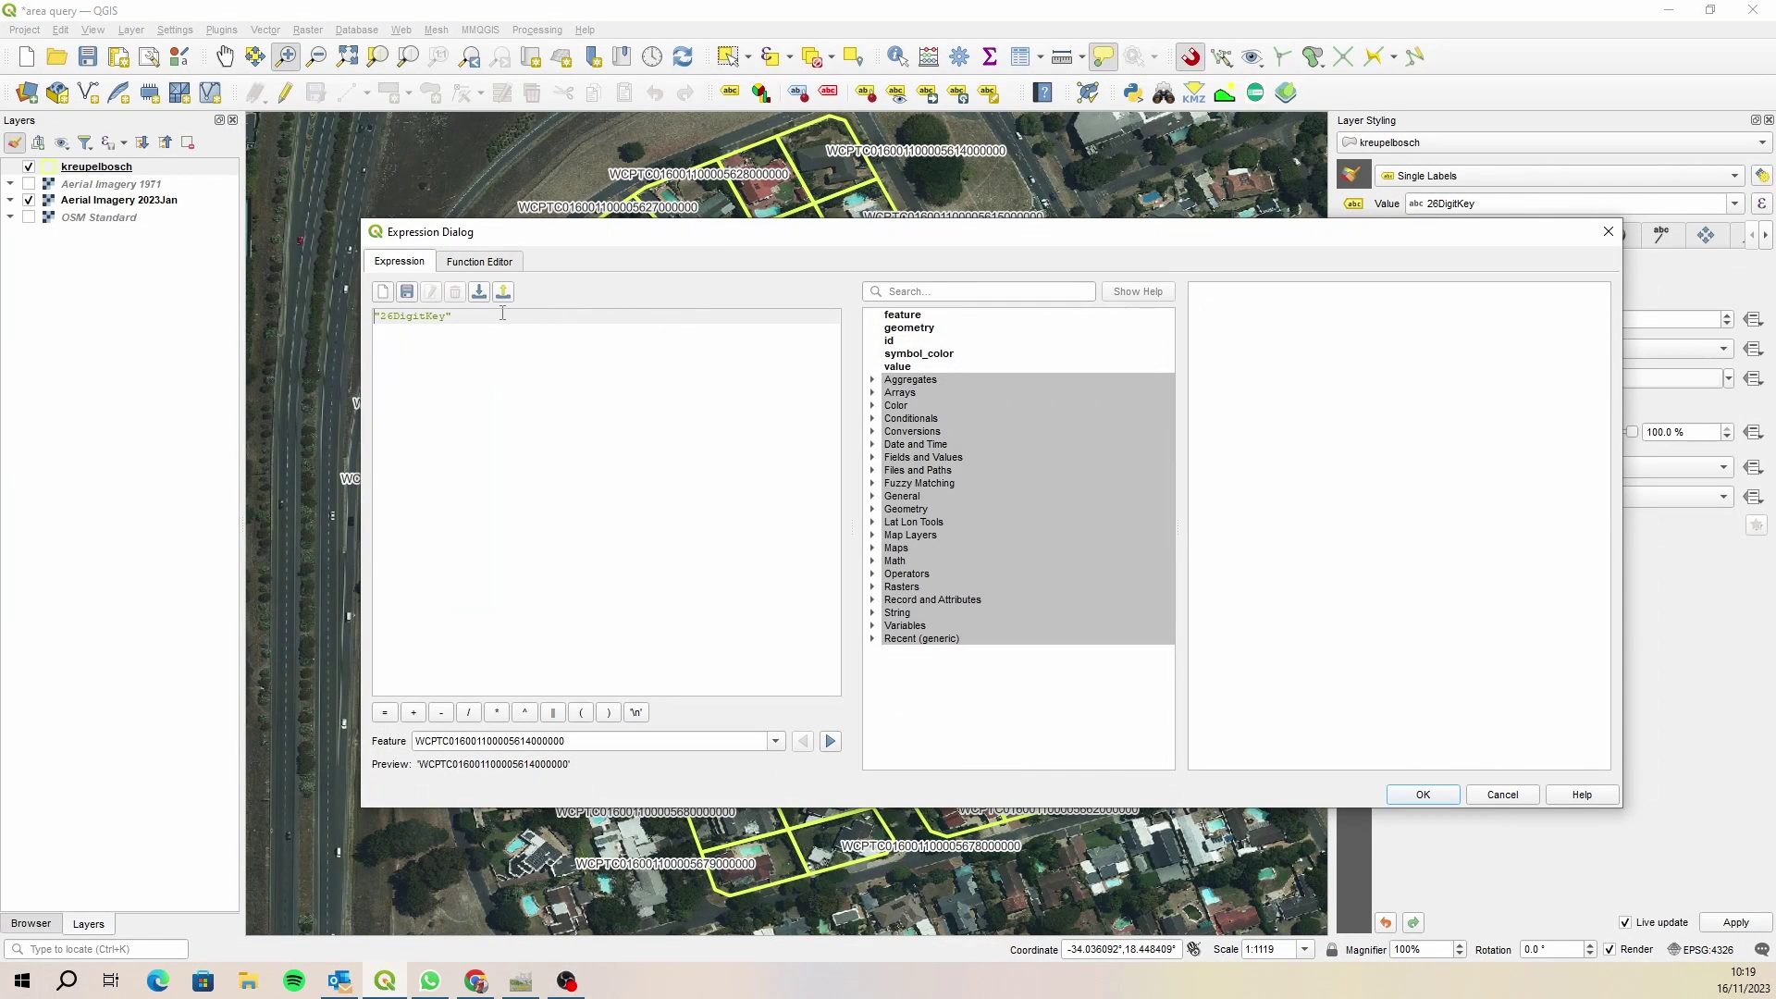
pyautogui.moveTo(487, 319); pyautogui.dragTo(341, 309)
pyautogui.press('Delete')
pyautogui.write('$area')
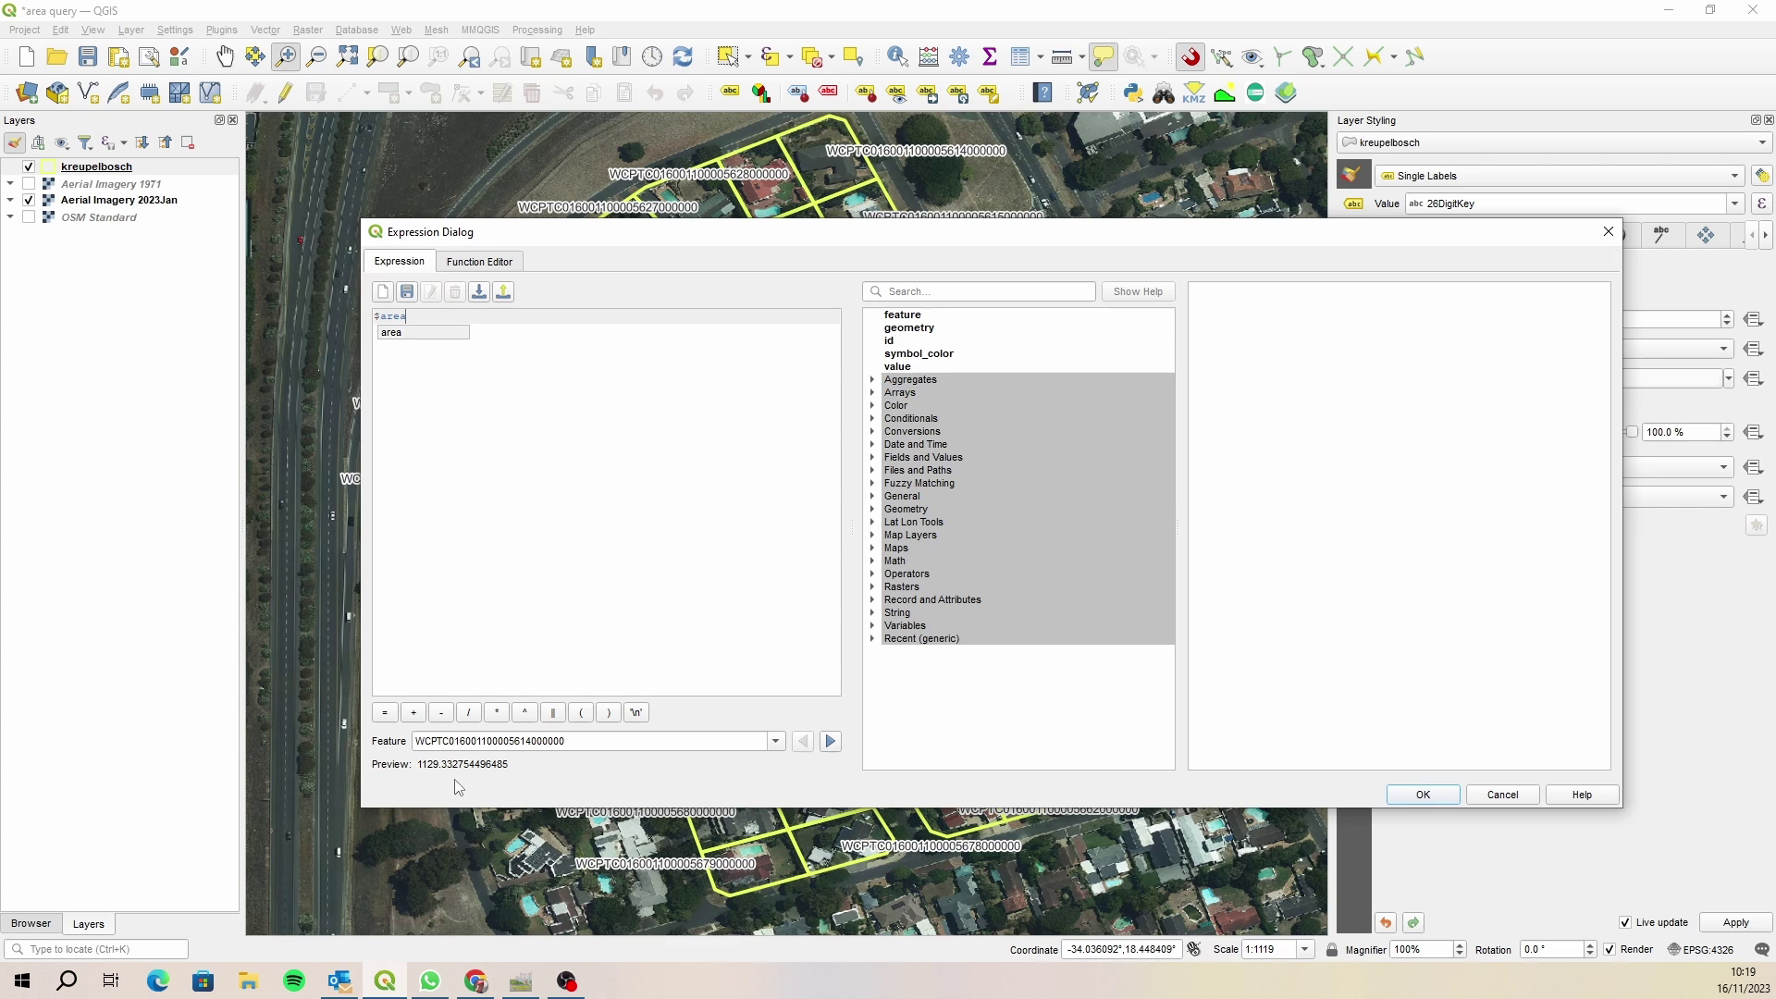
pyautogui.click(1431, 800)
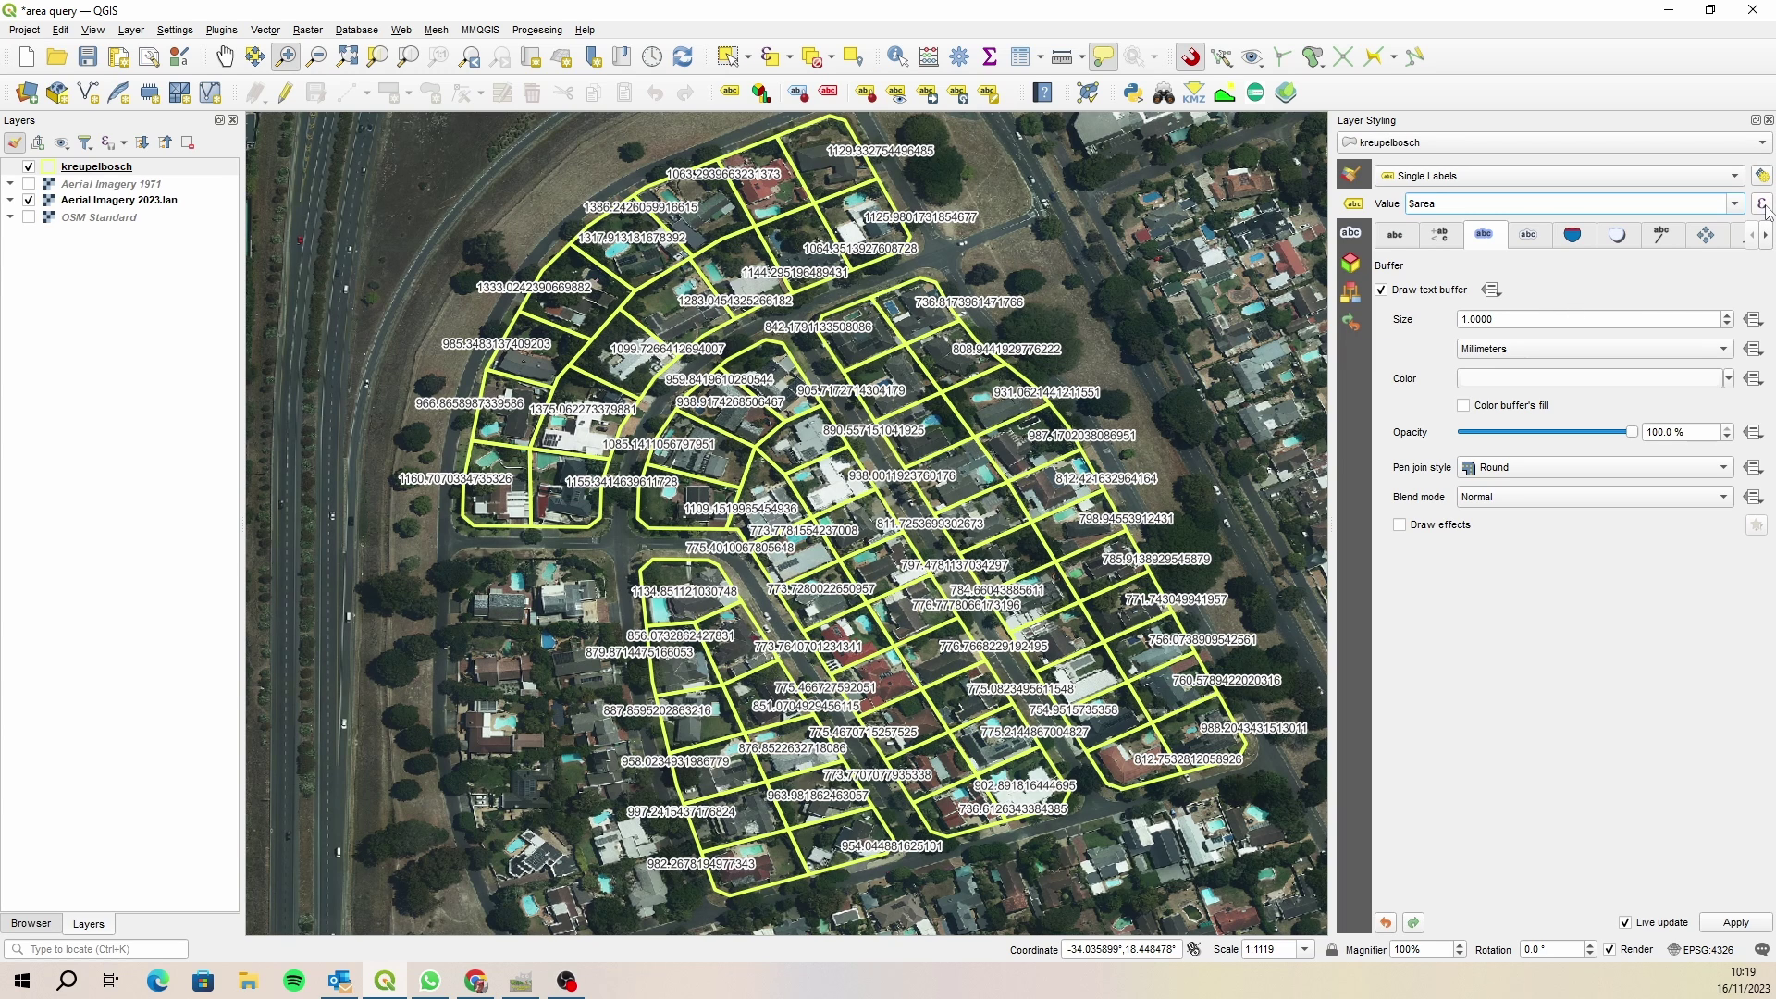
# Rewrite the label expression as format_number($area,0) to round areas to whole numbers.
pyautogui.click(1762, 205)
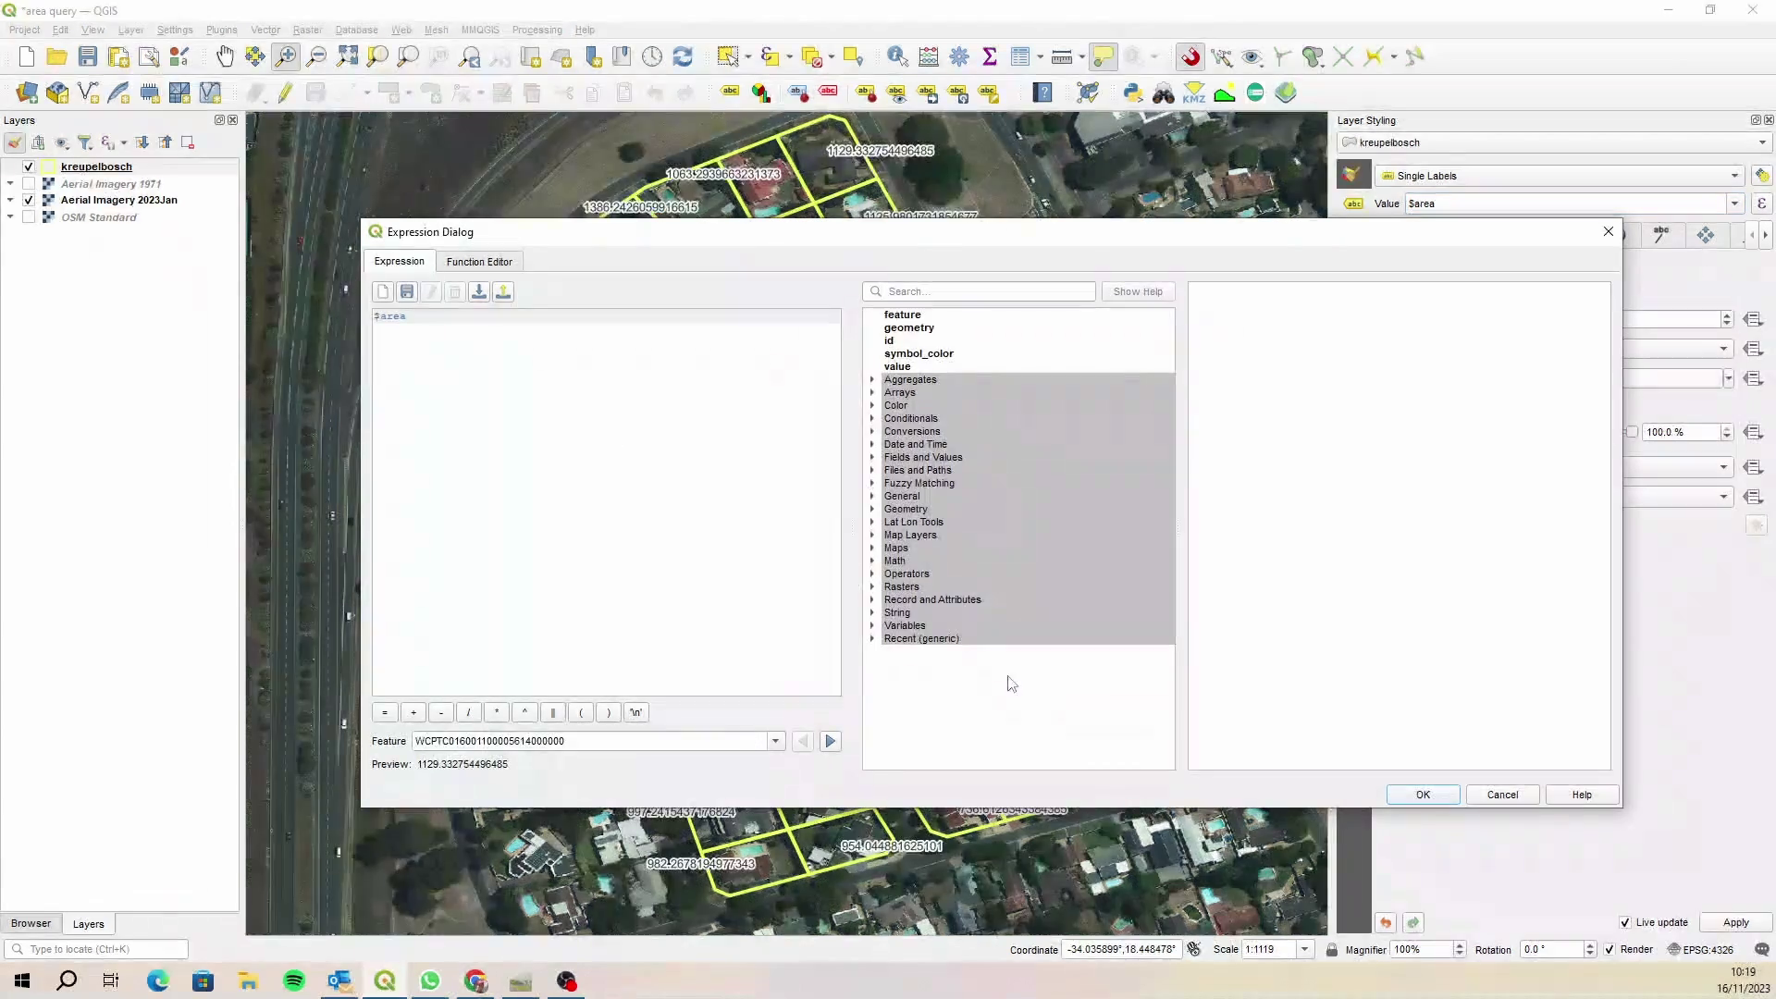
pyautogui.click(873, 614)
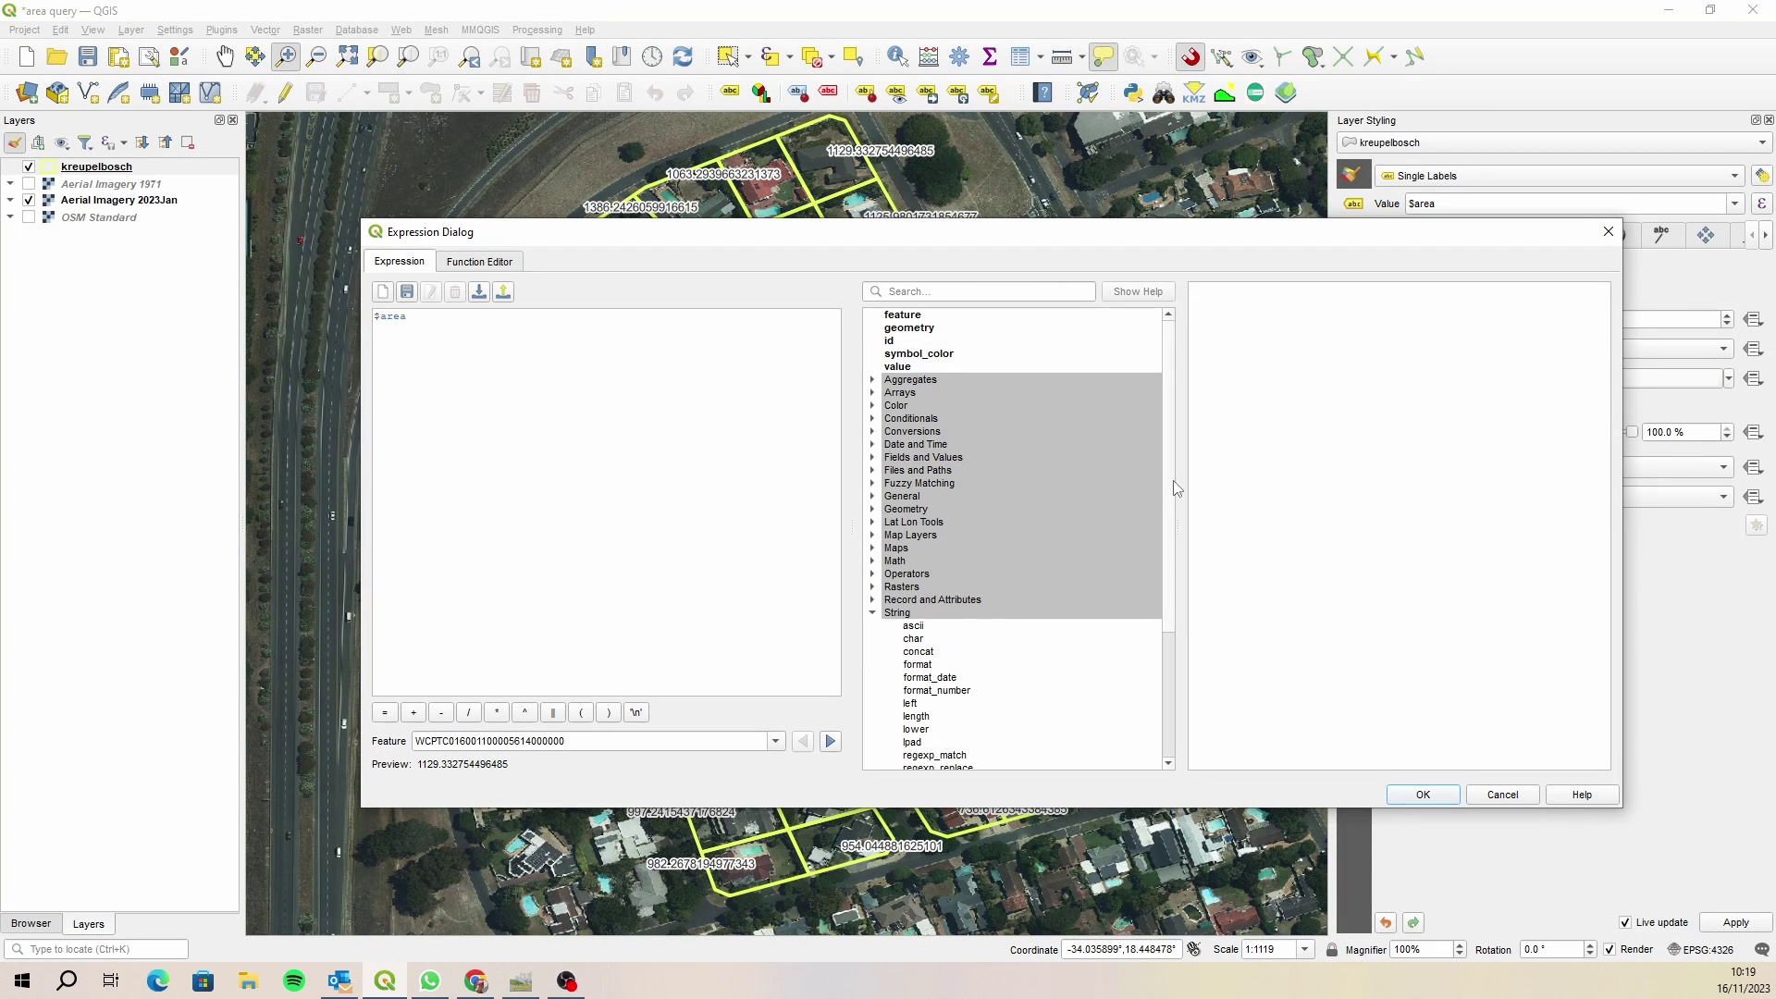
pyautogui.click(943, 692)
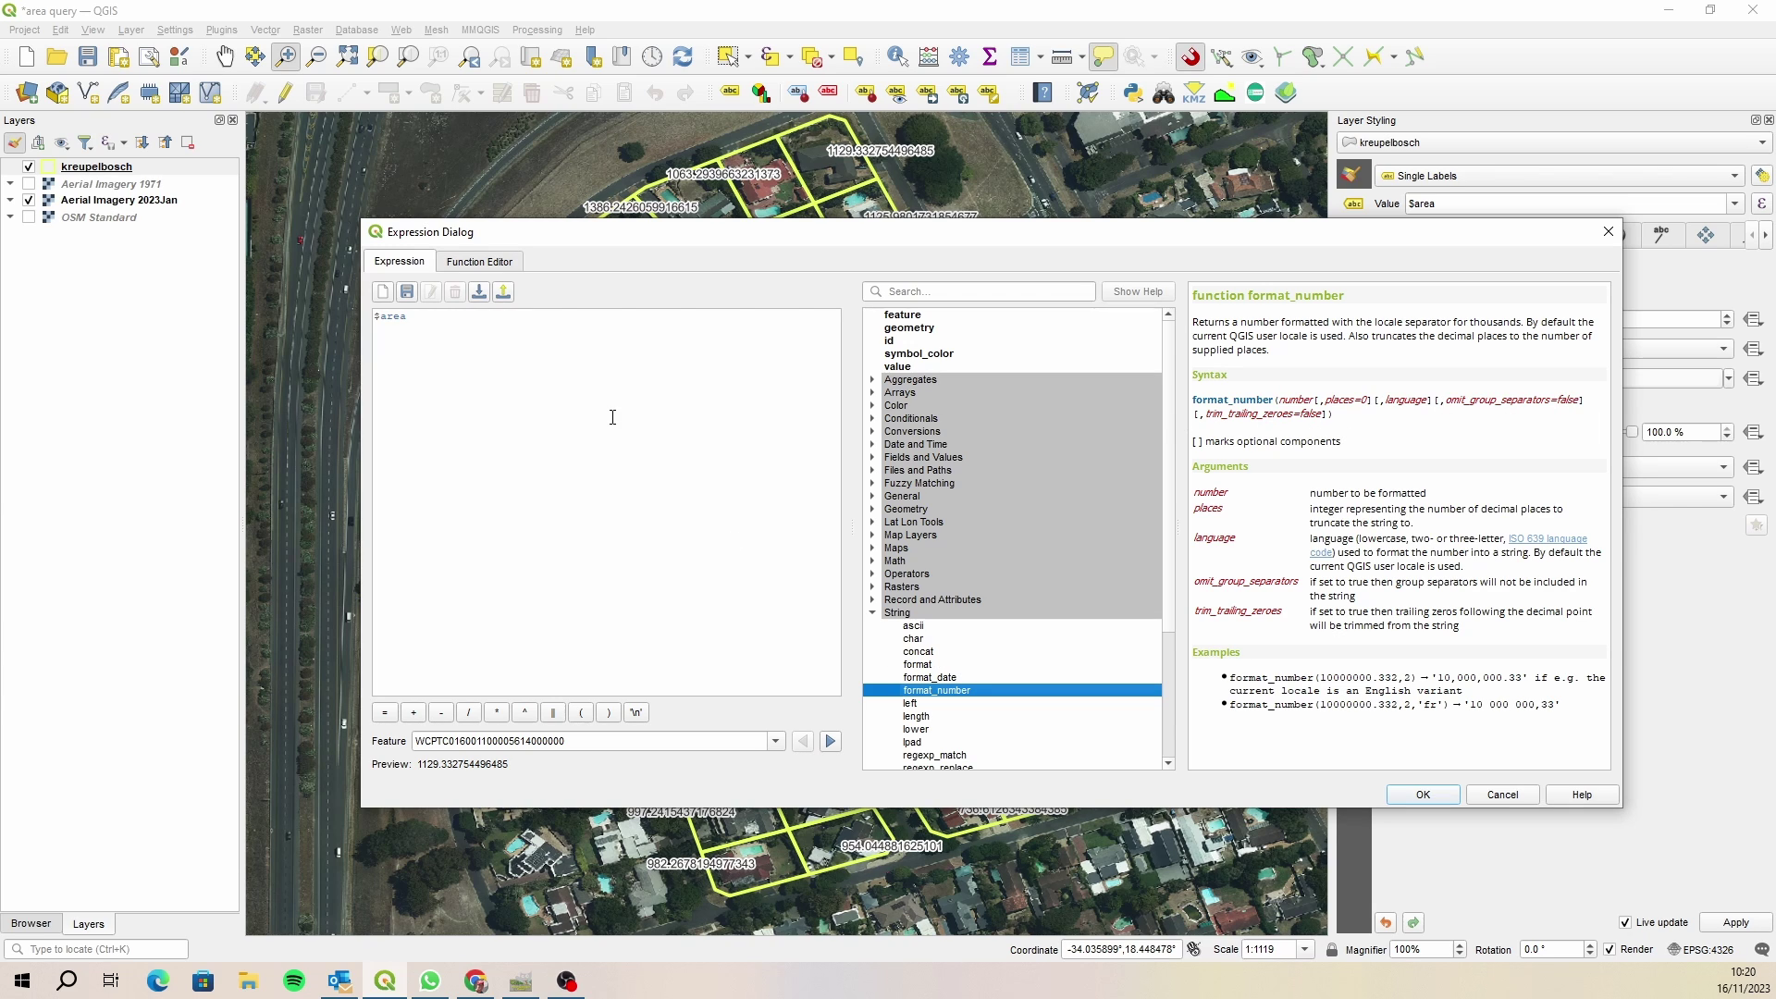
pyautogui.click(377, 320)
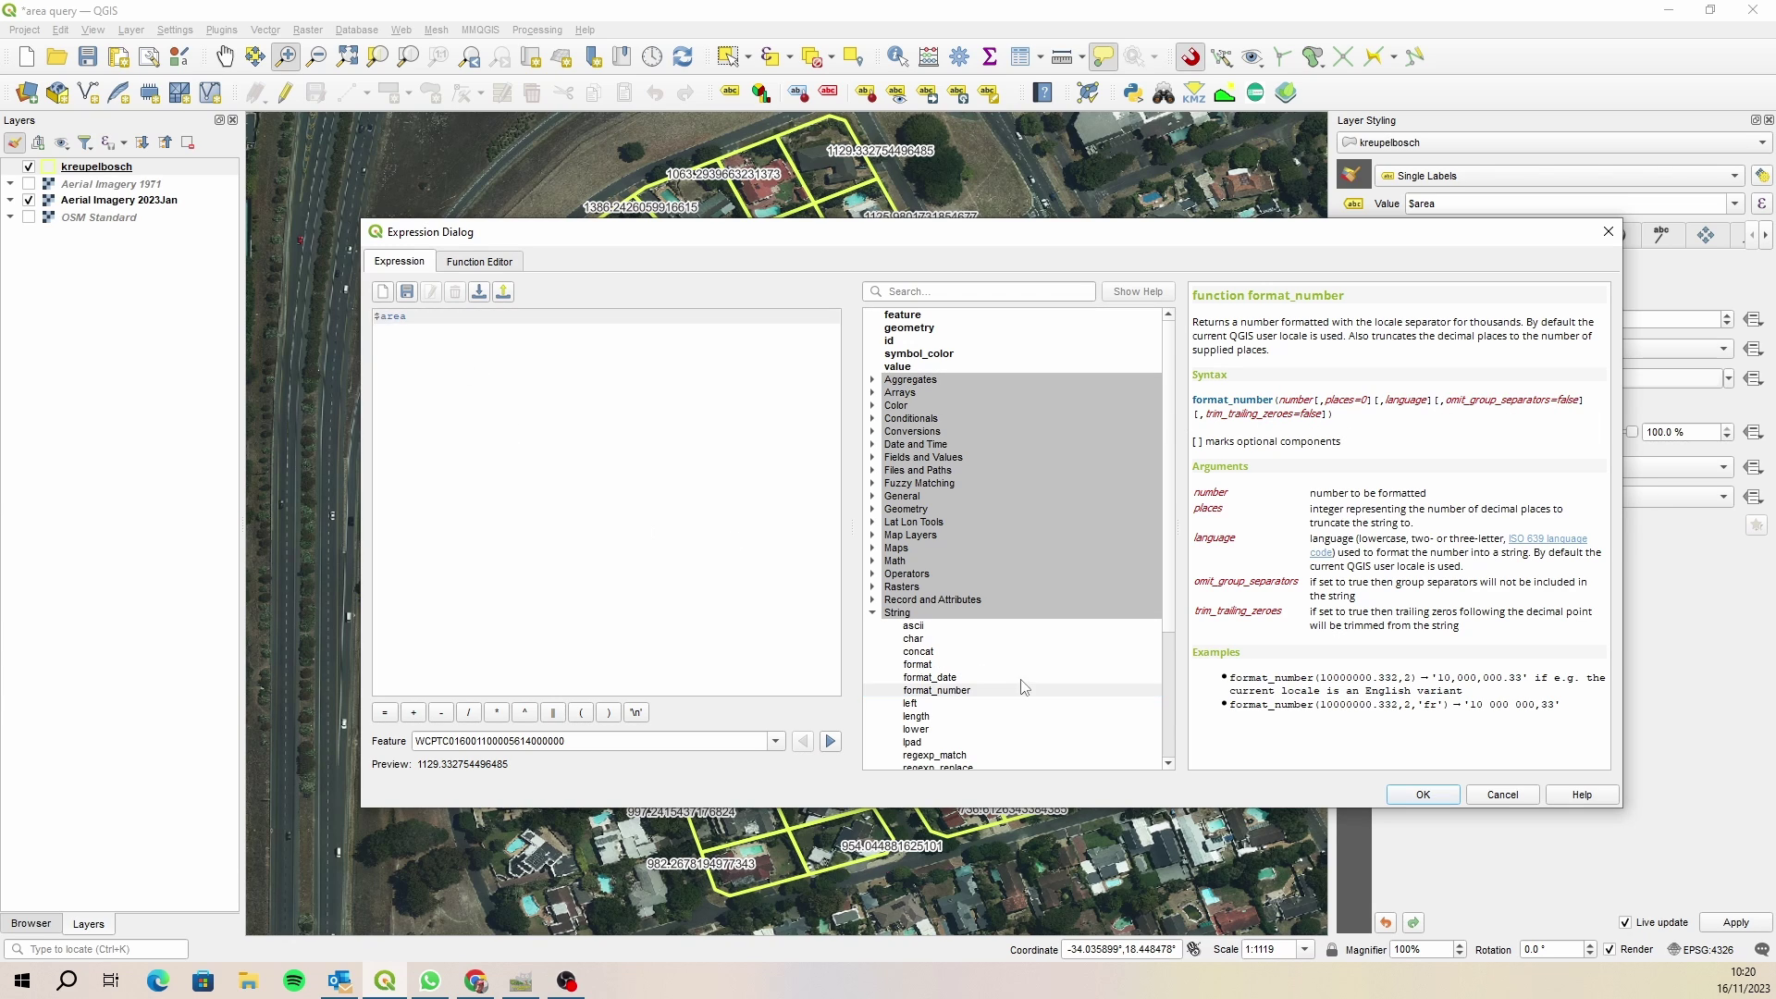
pyautogui.doubleClick(955, 698)
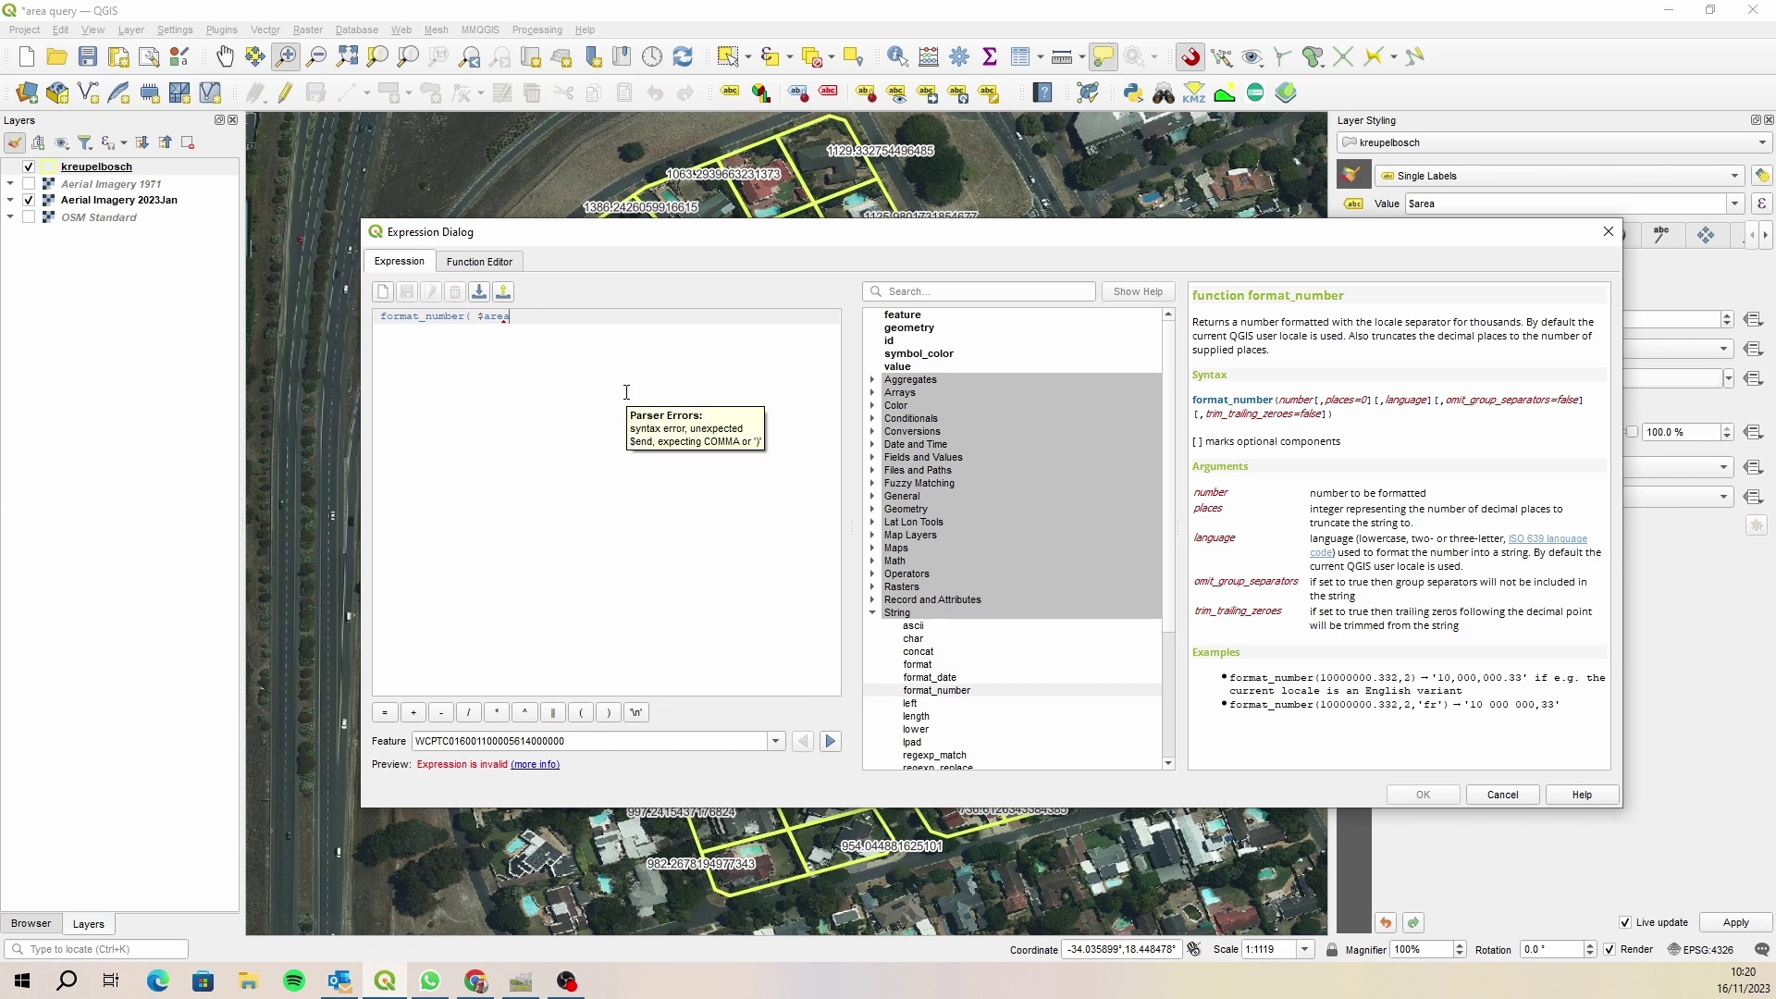
pyautogui.write(',')
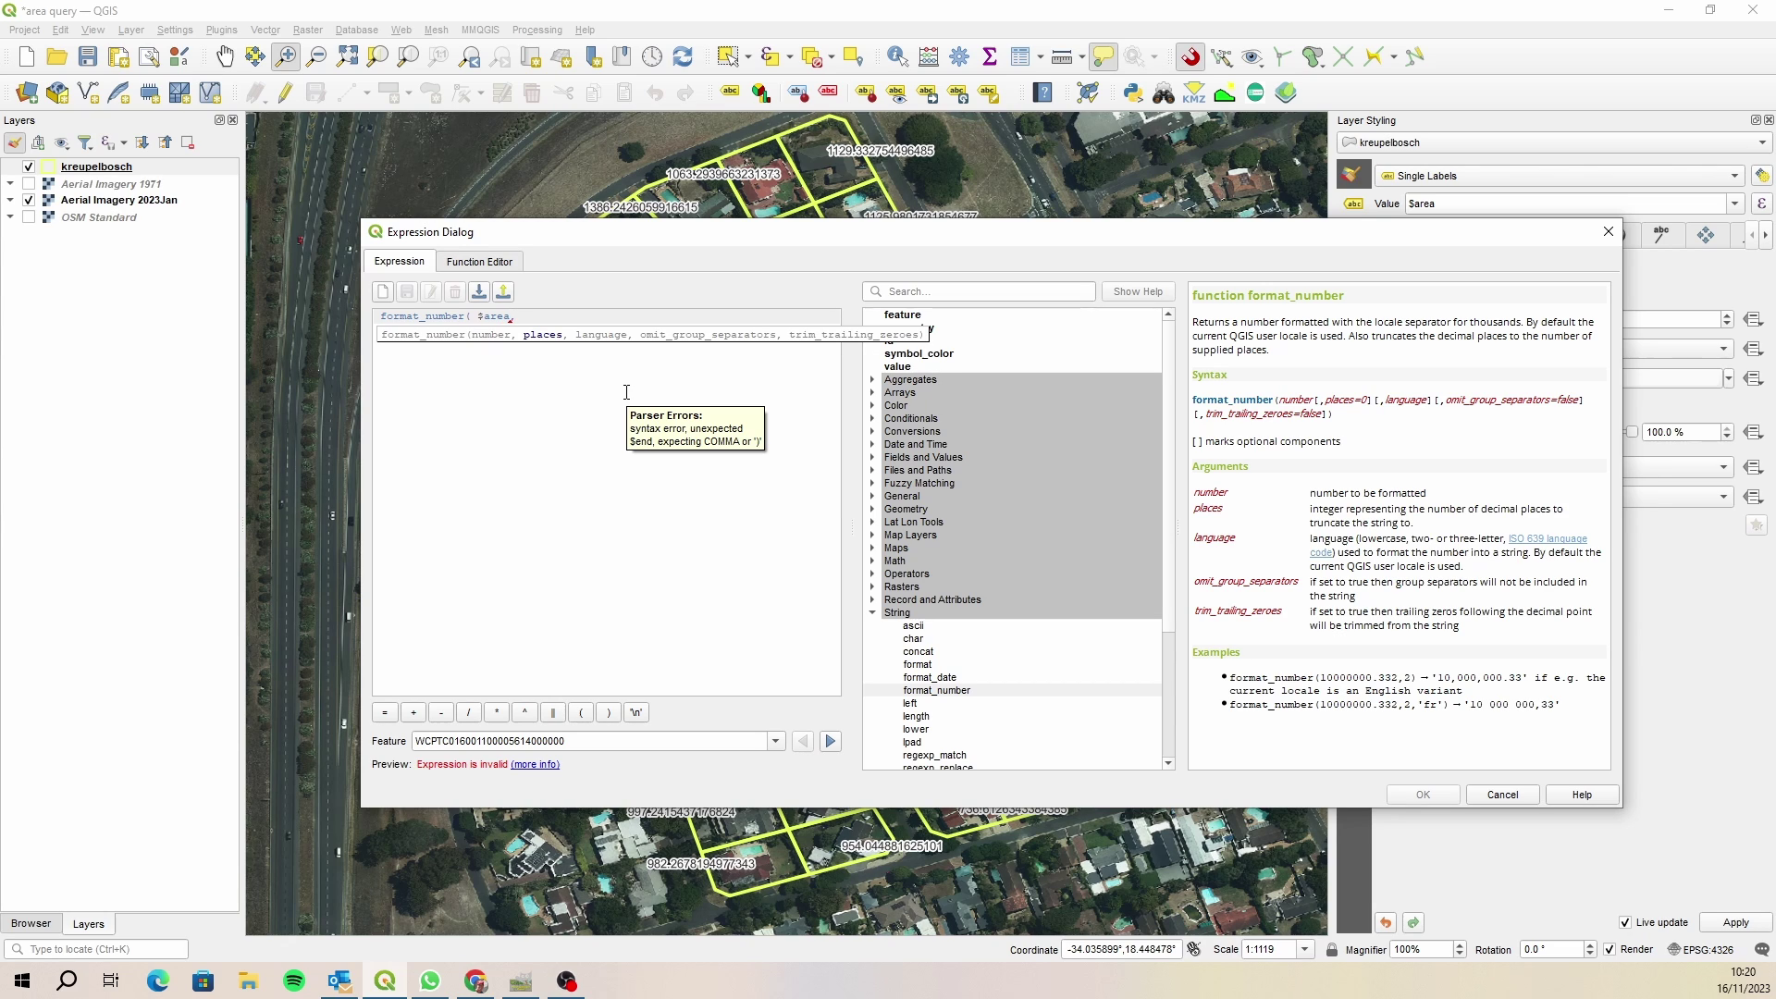
pyautogui.write('2)')
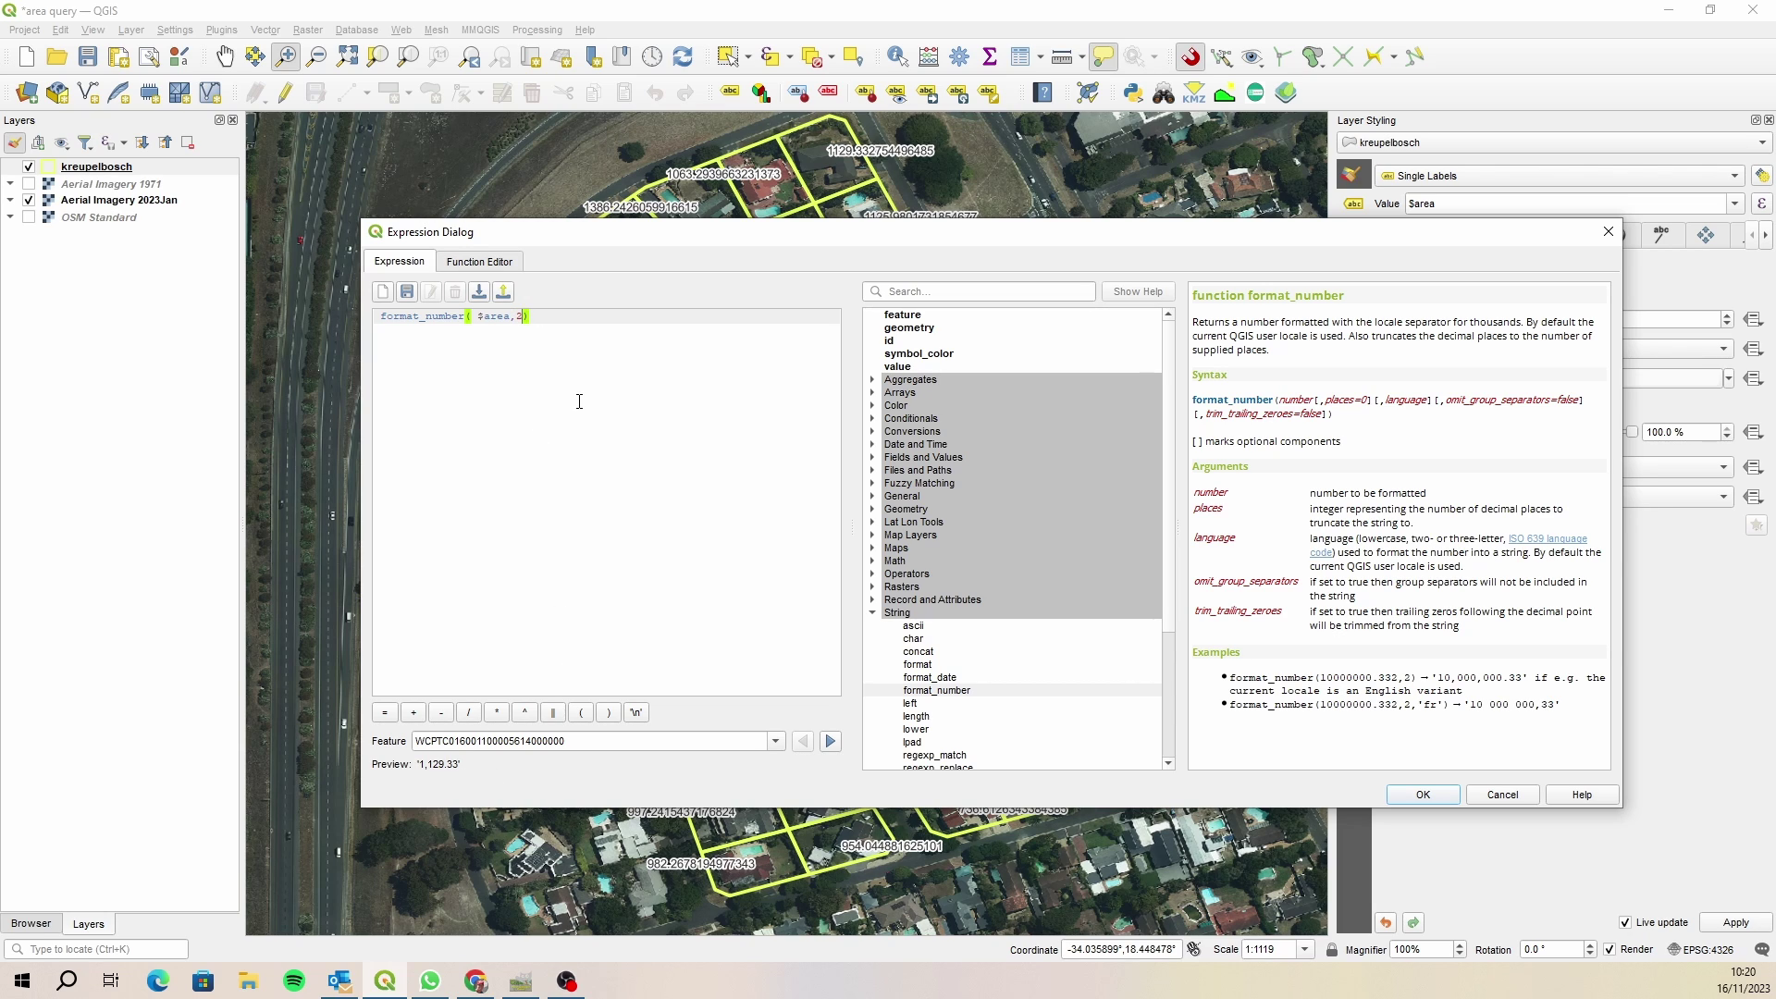
pyautogui.press('BackSpace')
pyautogui.write('0')
# Apply the format_number label expression and zoom out from the parcels.
pyautogui.click(1436, 797)
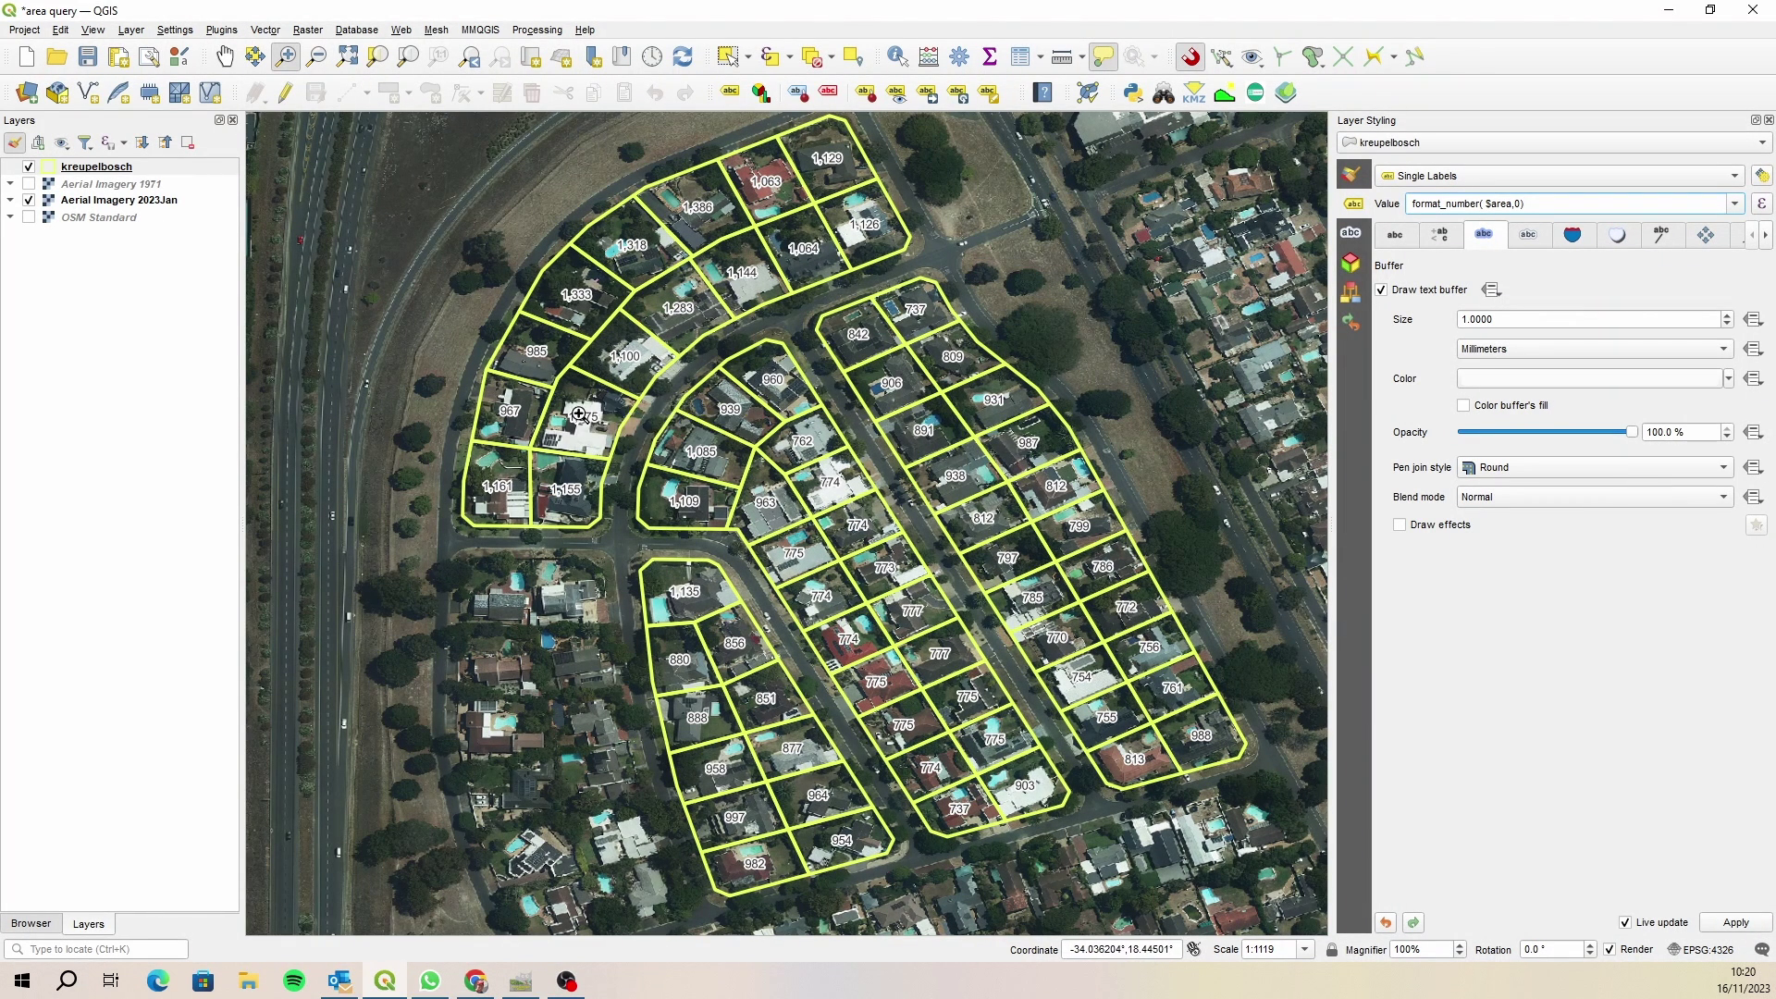
pyautogui.scroll(1, 569, 412)
pyautogui.scroll(-1, 577, 410)
pyautogui.scroll(-1, 585, 434)
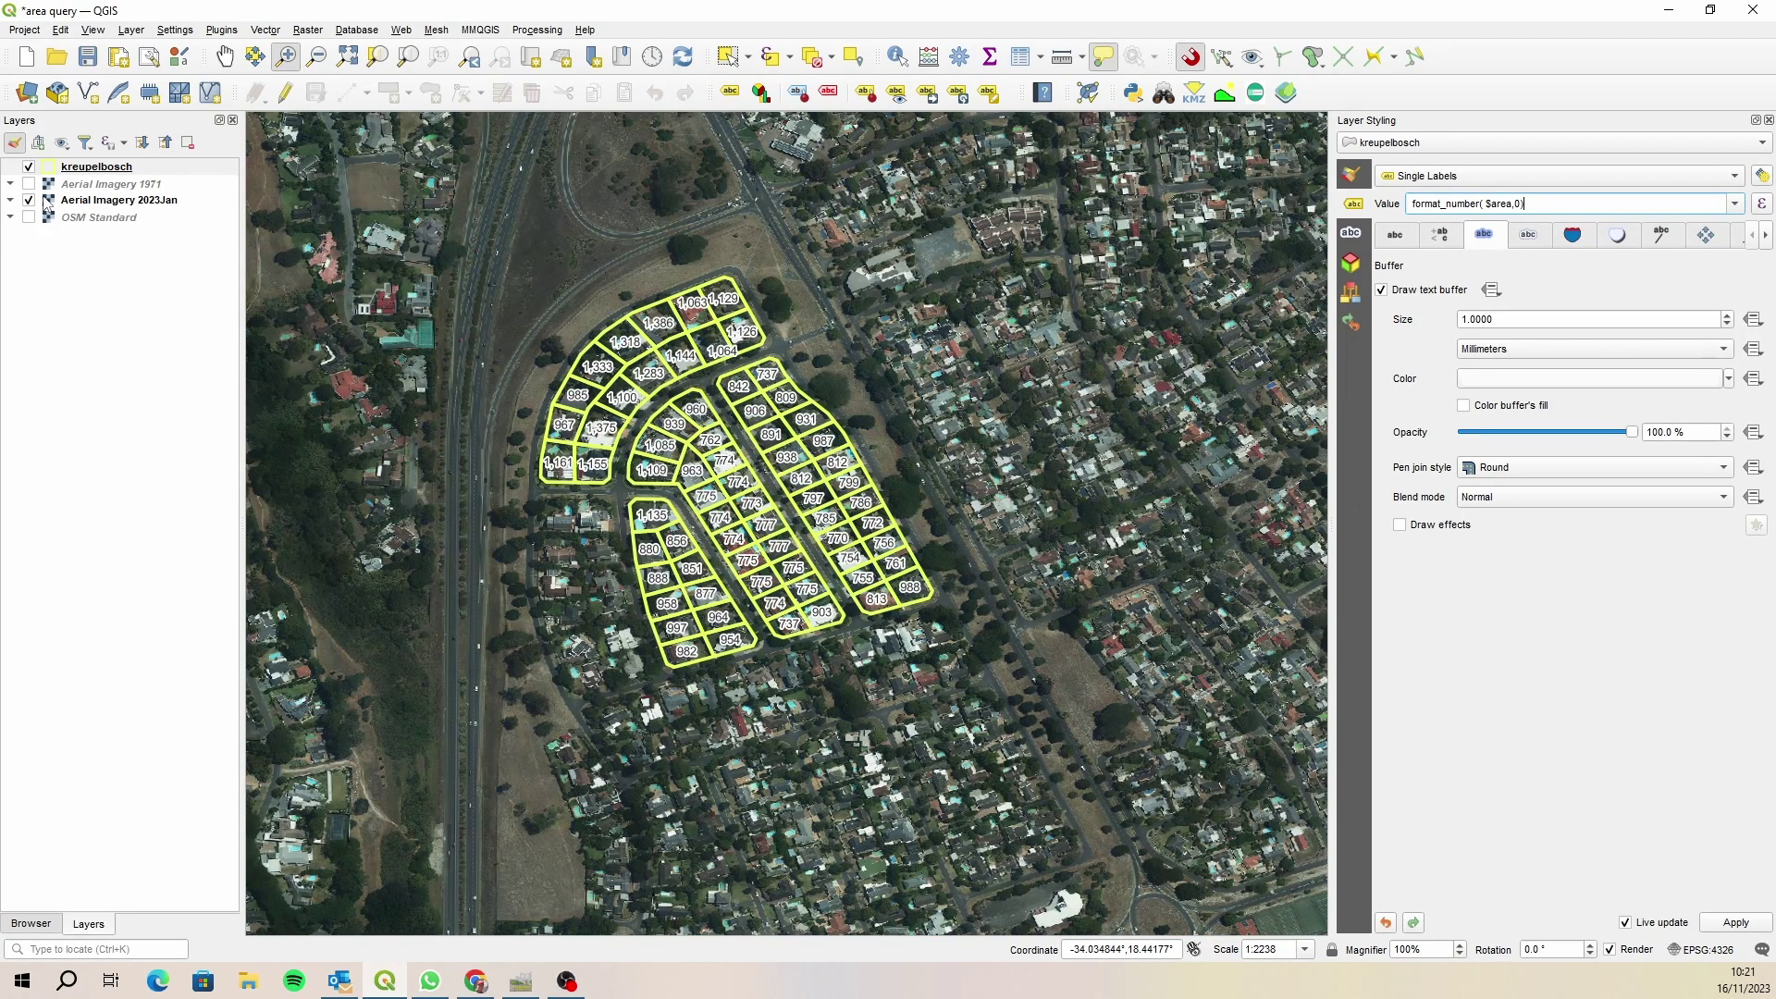
# Swap Aerial Imagery 2023Jan for Aerial Imagery 1971 and zoom back in on the parcels.
pyautogui.click(30, 201)
pyautogui.click(29, 184)
pyautogui.moveTo(669, 448)
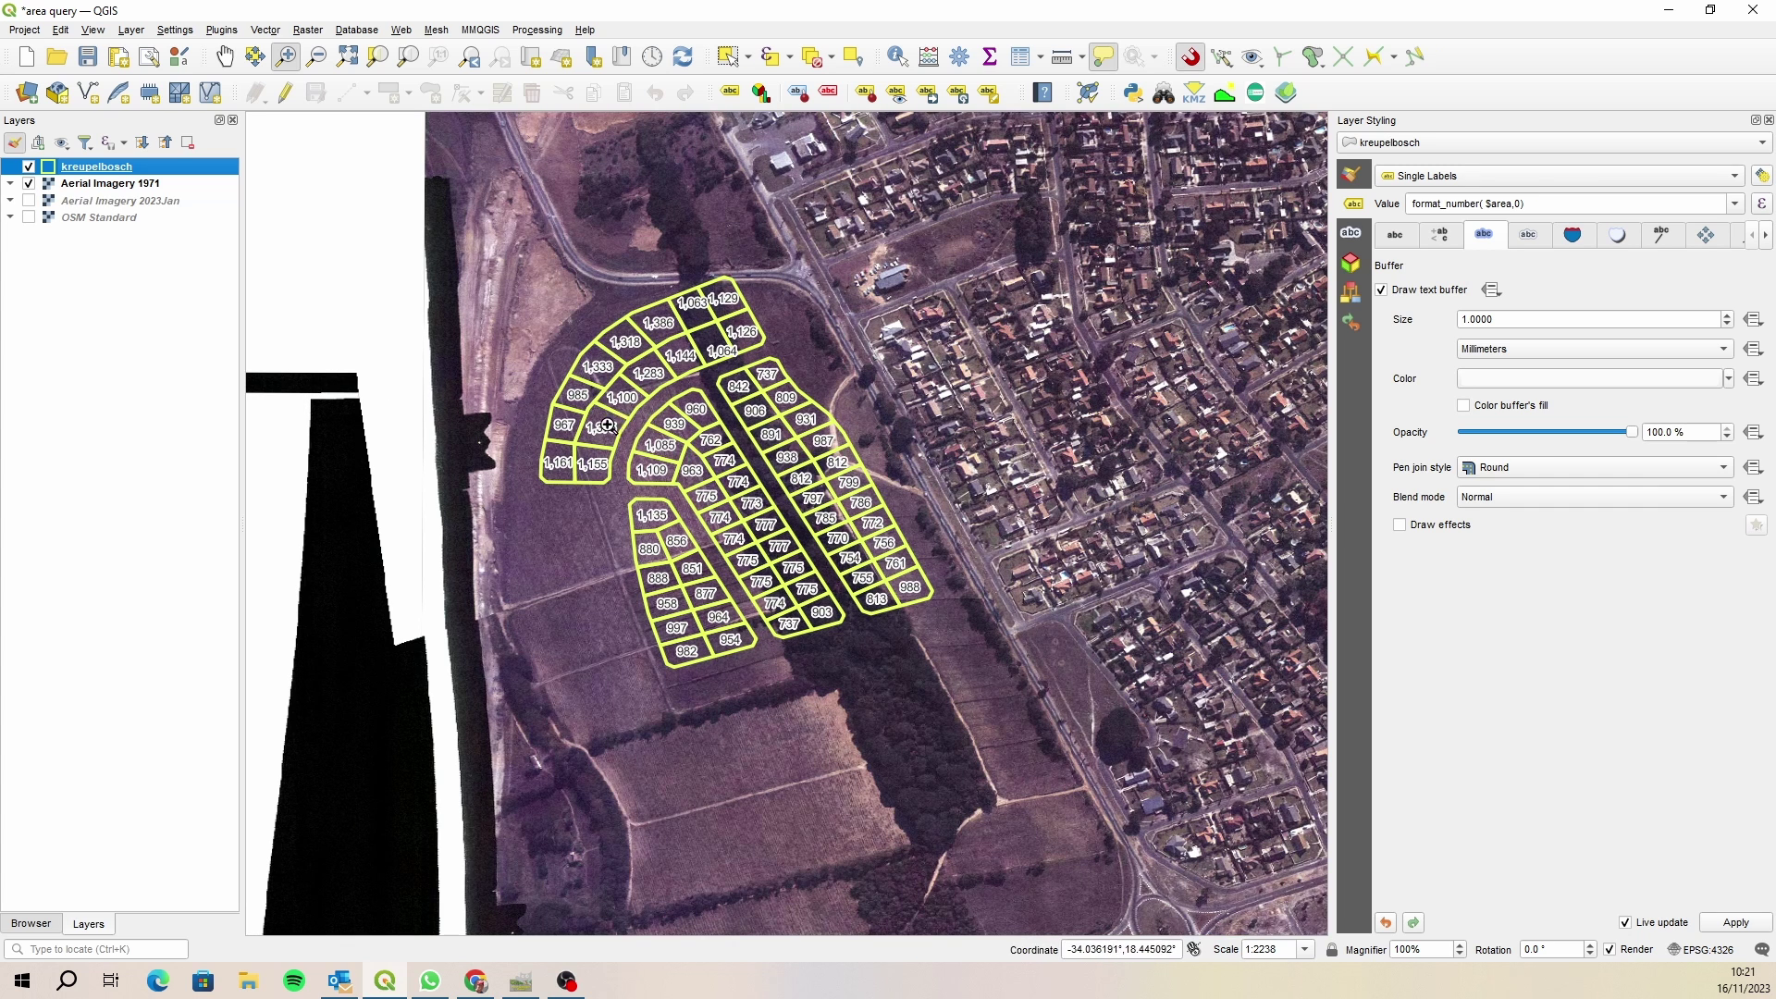
pyautogui.scroll(1, 583, 412)
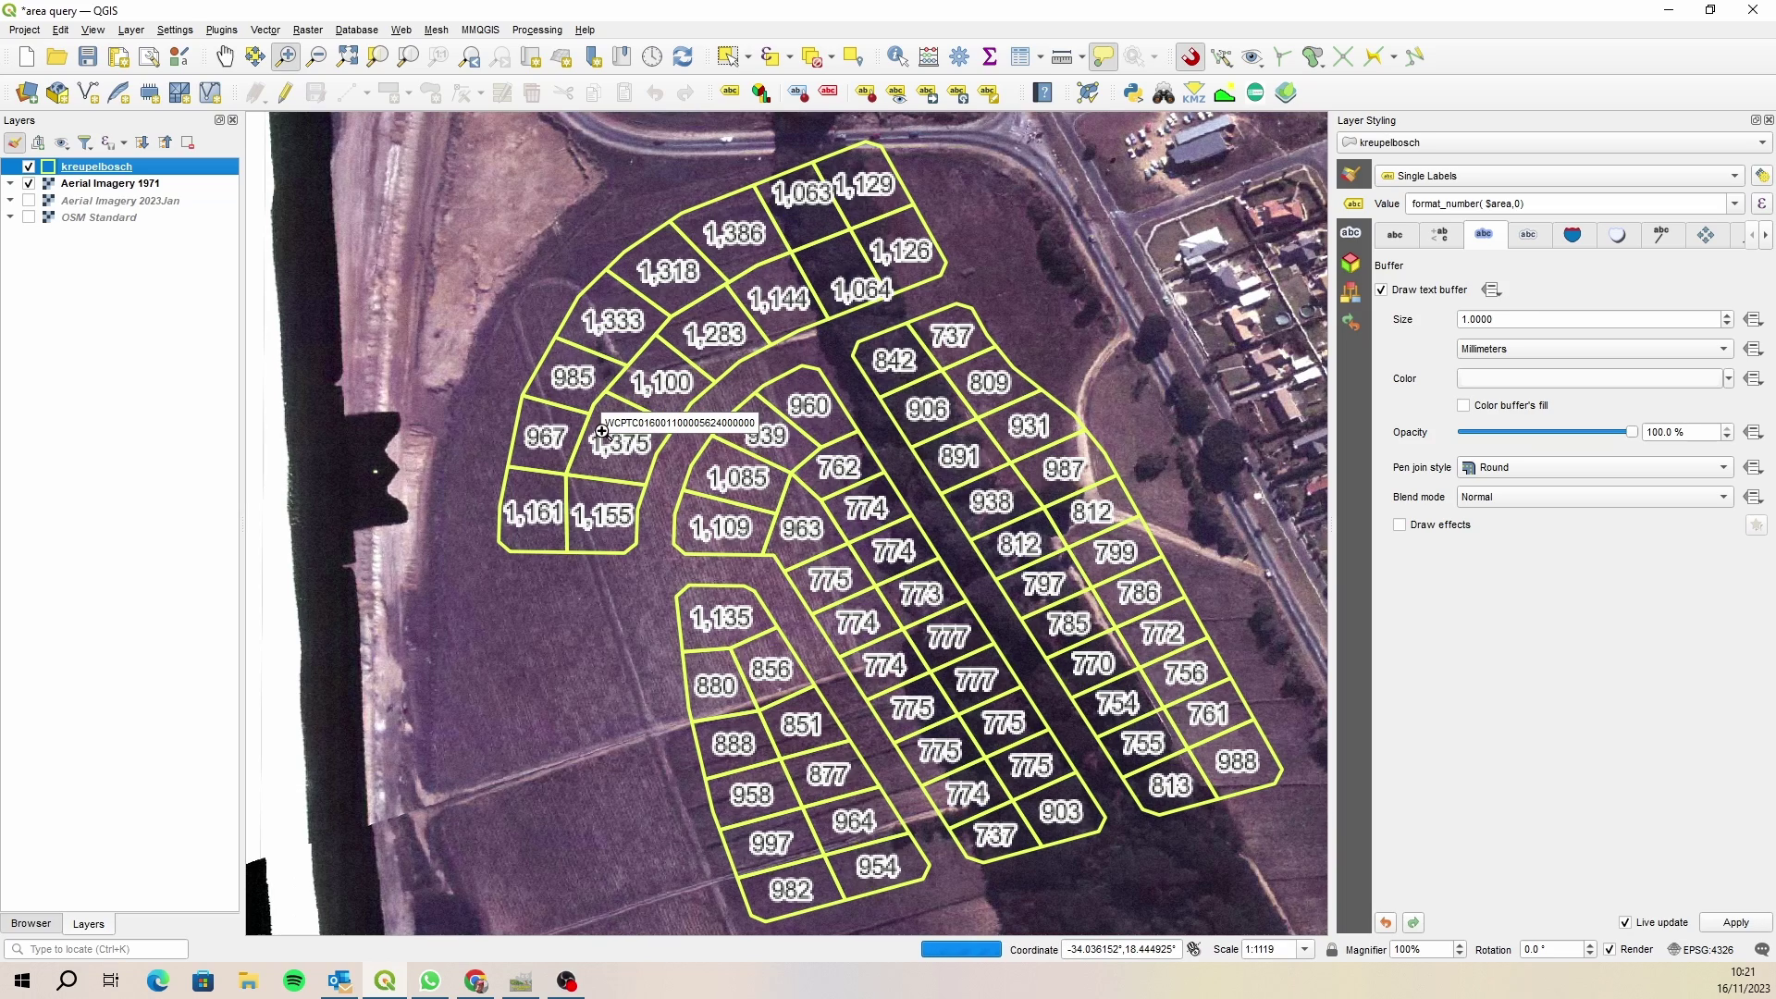
pyautogui.scroll(2, 625, 444)
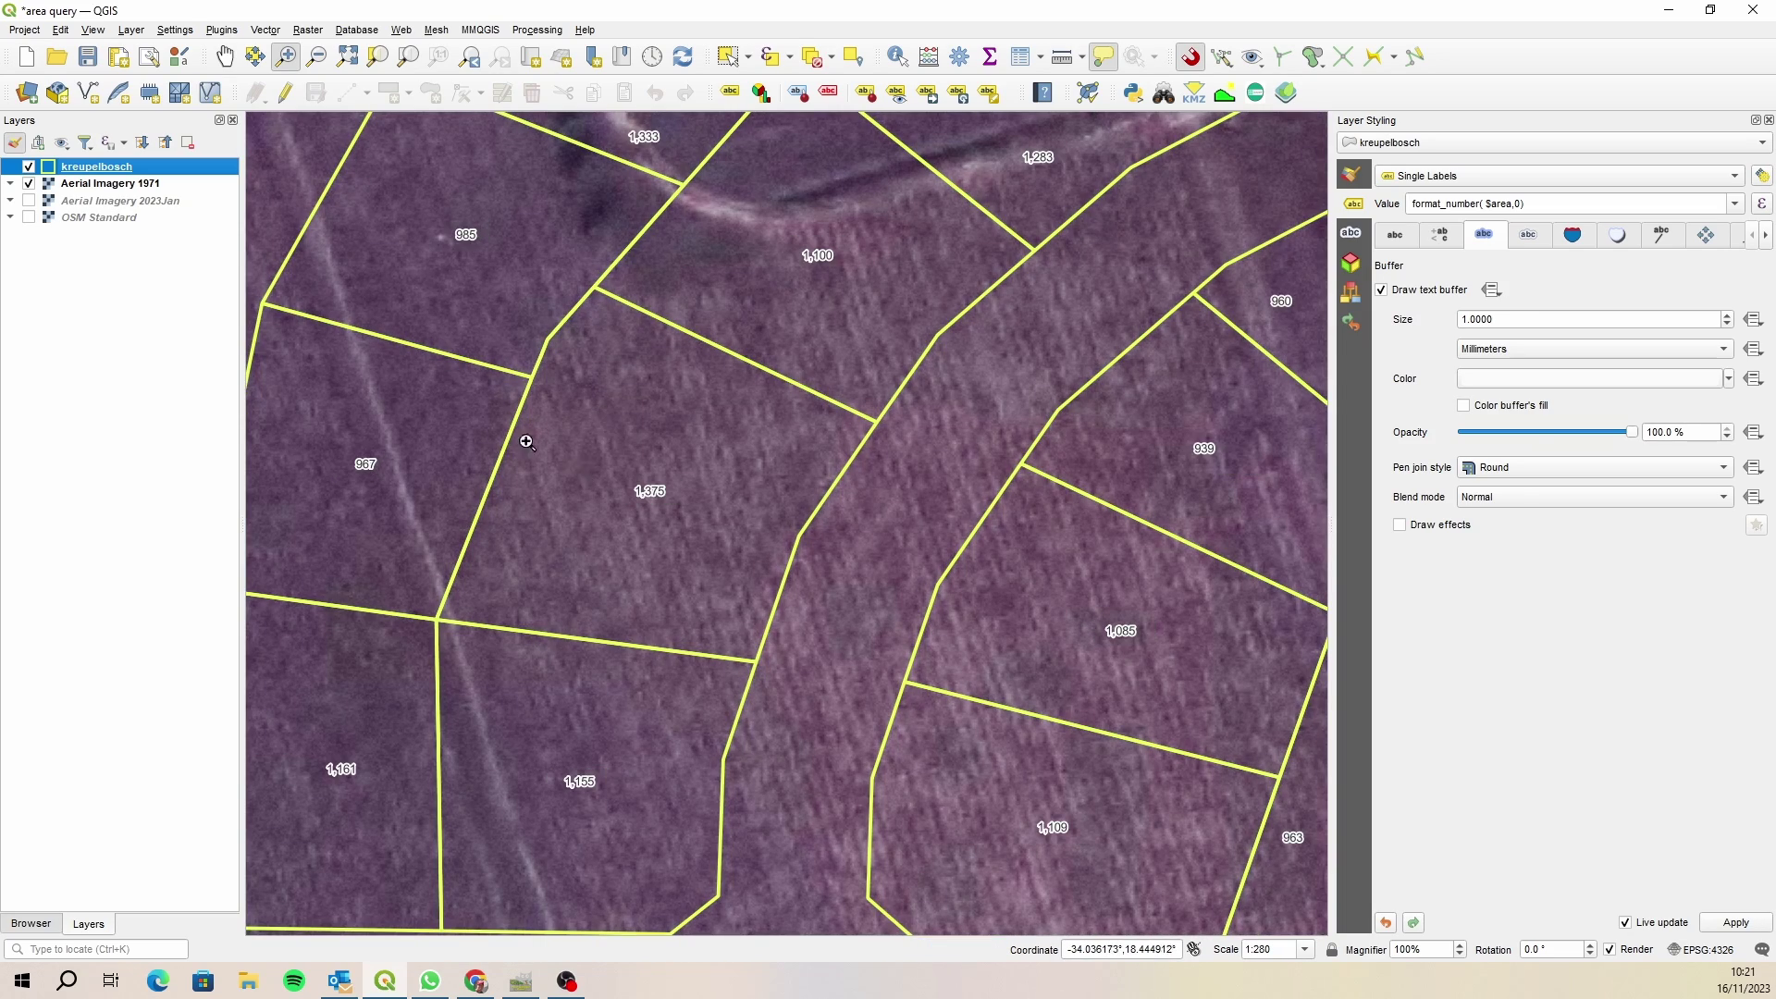
pyautogui.moveTo(500, 432)
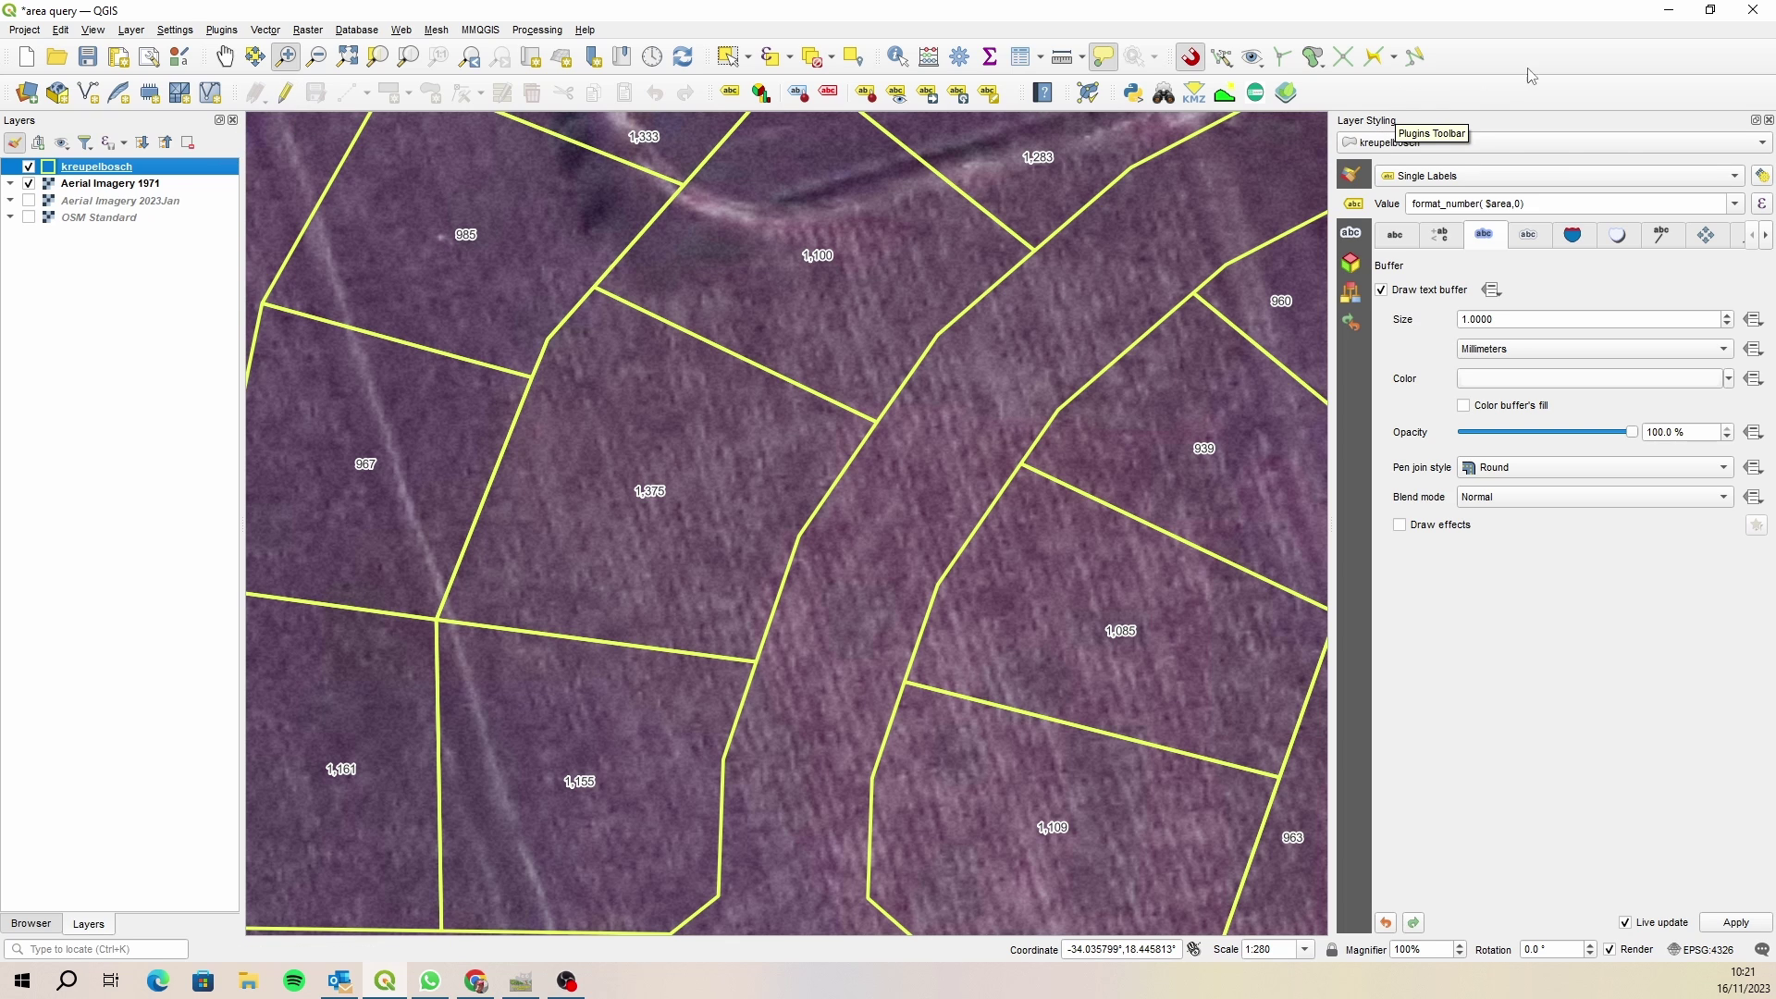
# Enable the Advanced Digitizing Toolbar and turn on editing for the kreupelbosch layer.
pyautogui.rightClick(1471, 99)
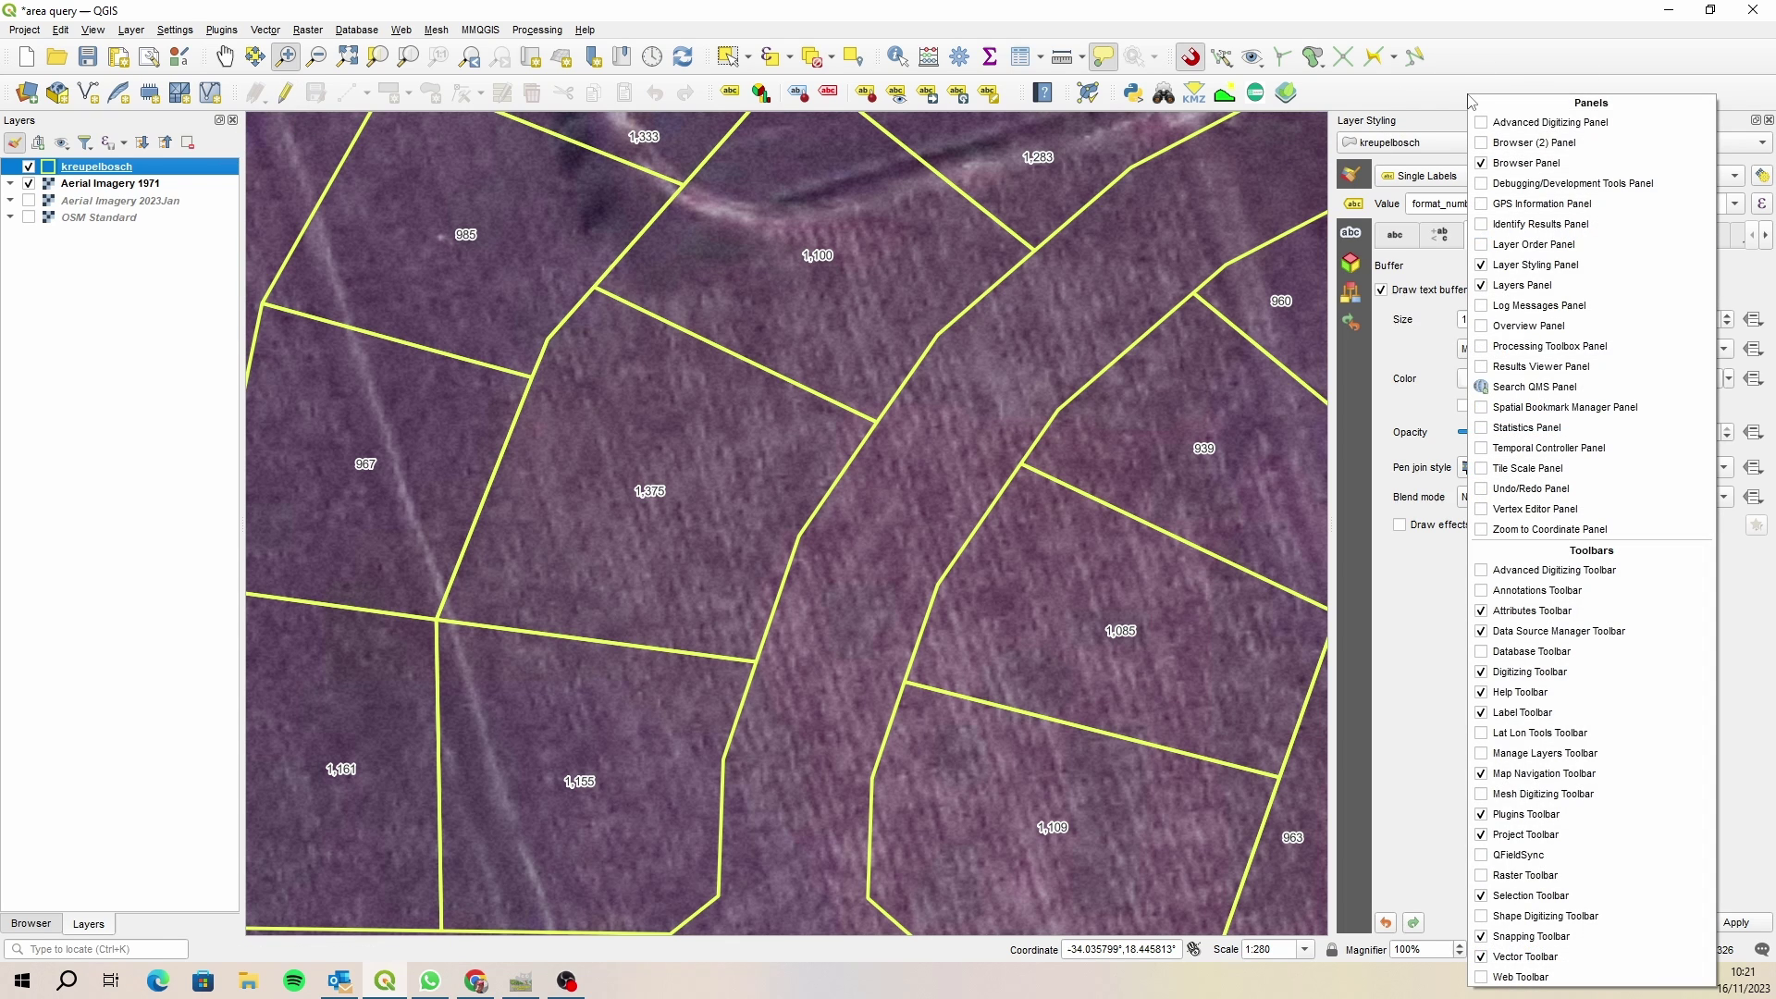
pyautogui.click(1483, 571)
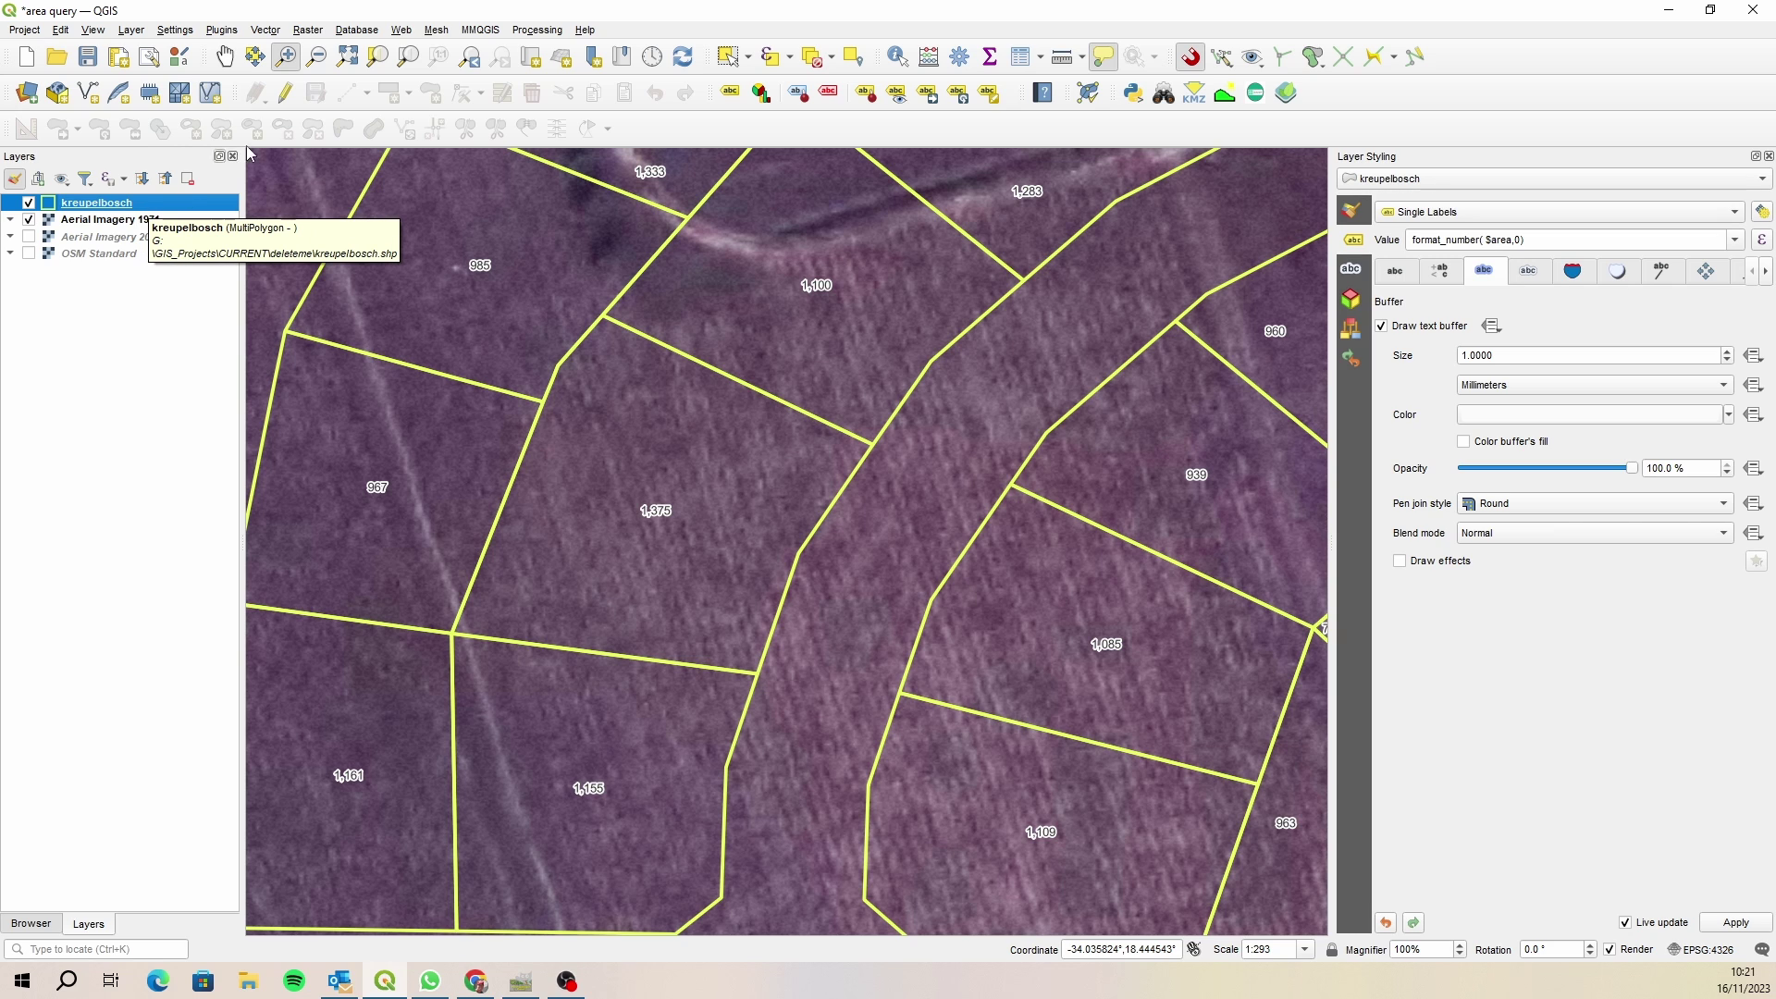
pyautogui.click(285, 95)
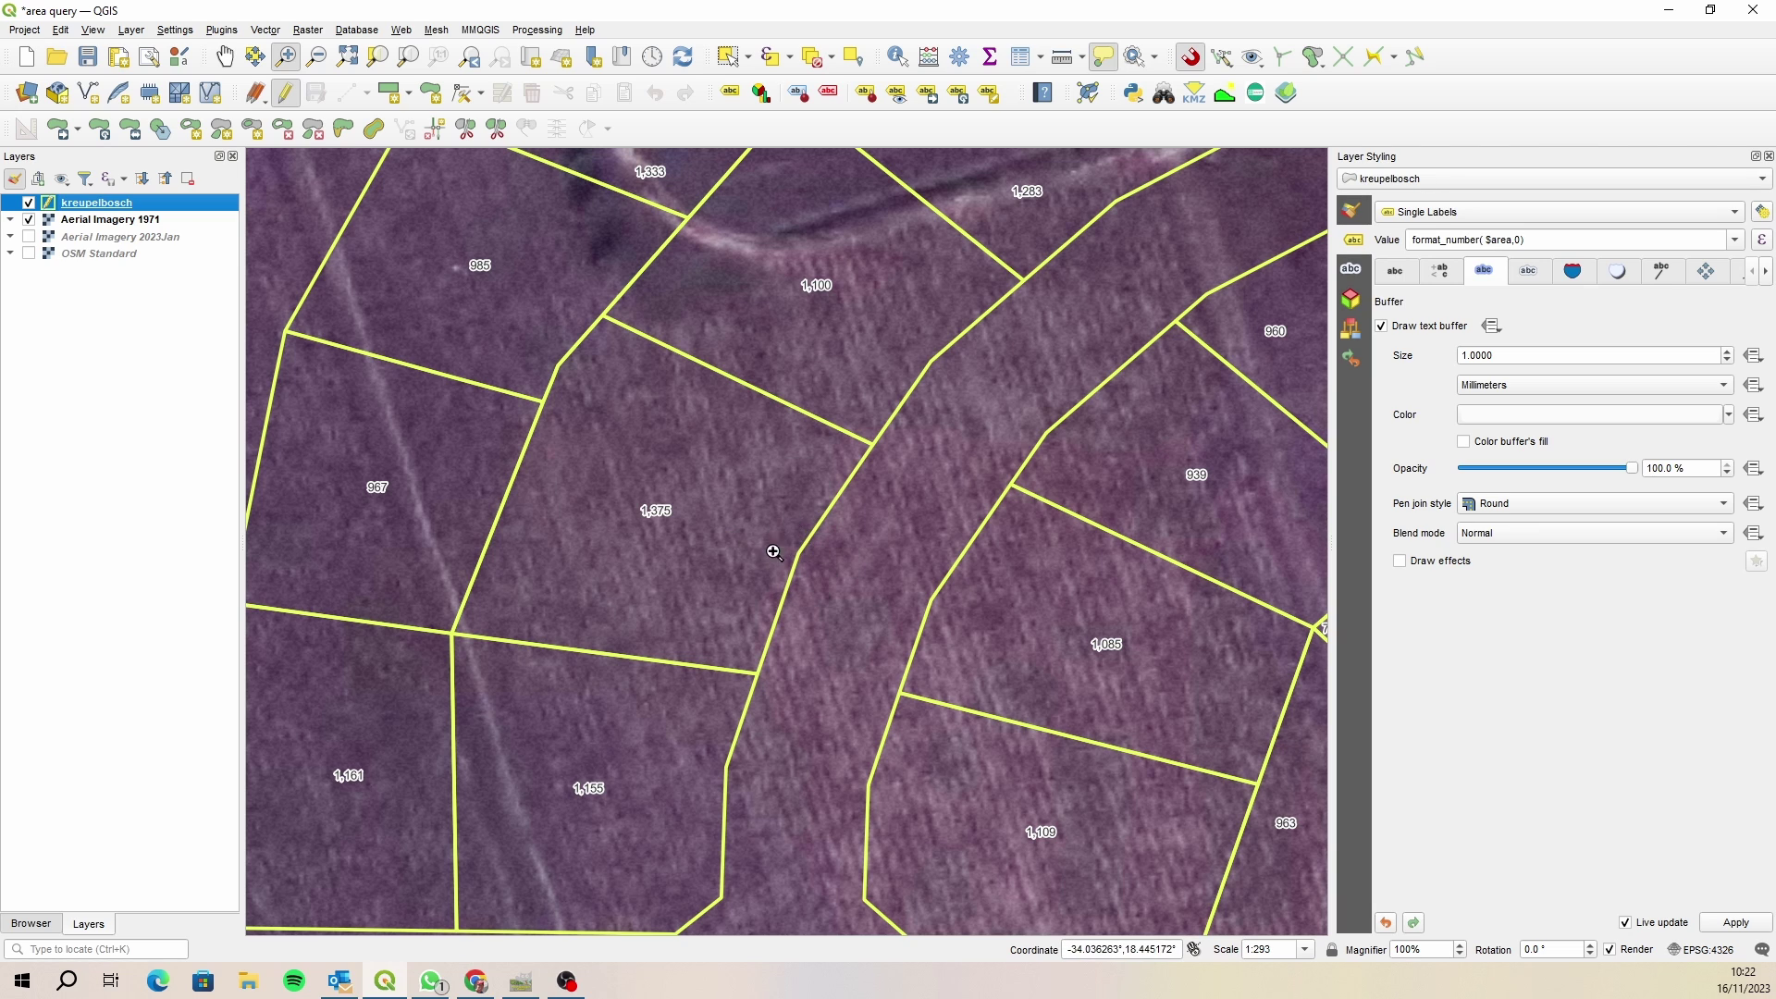
pyautogui.moveTo(800, 555)
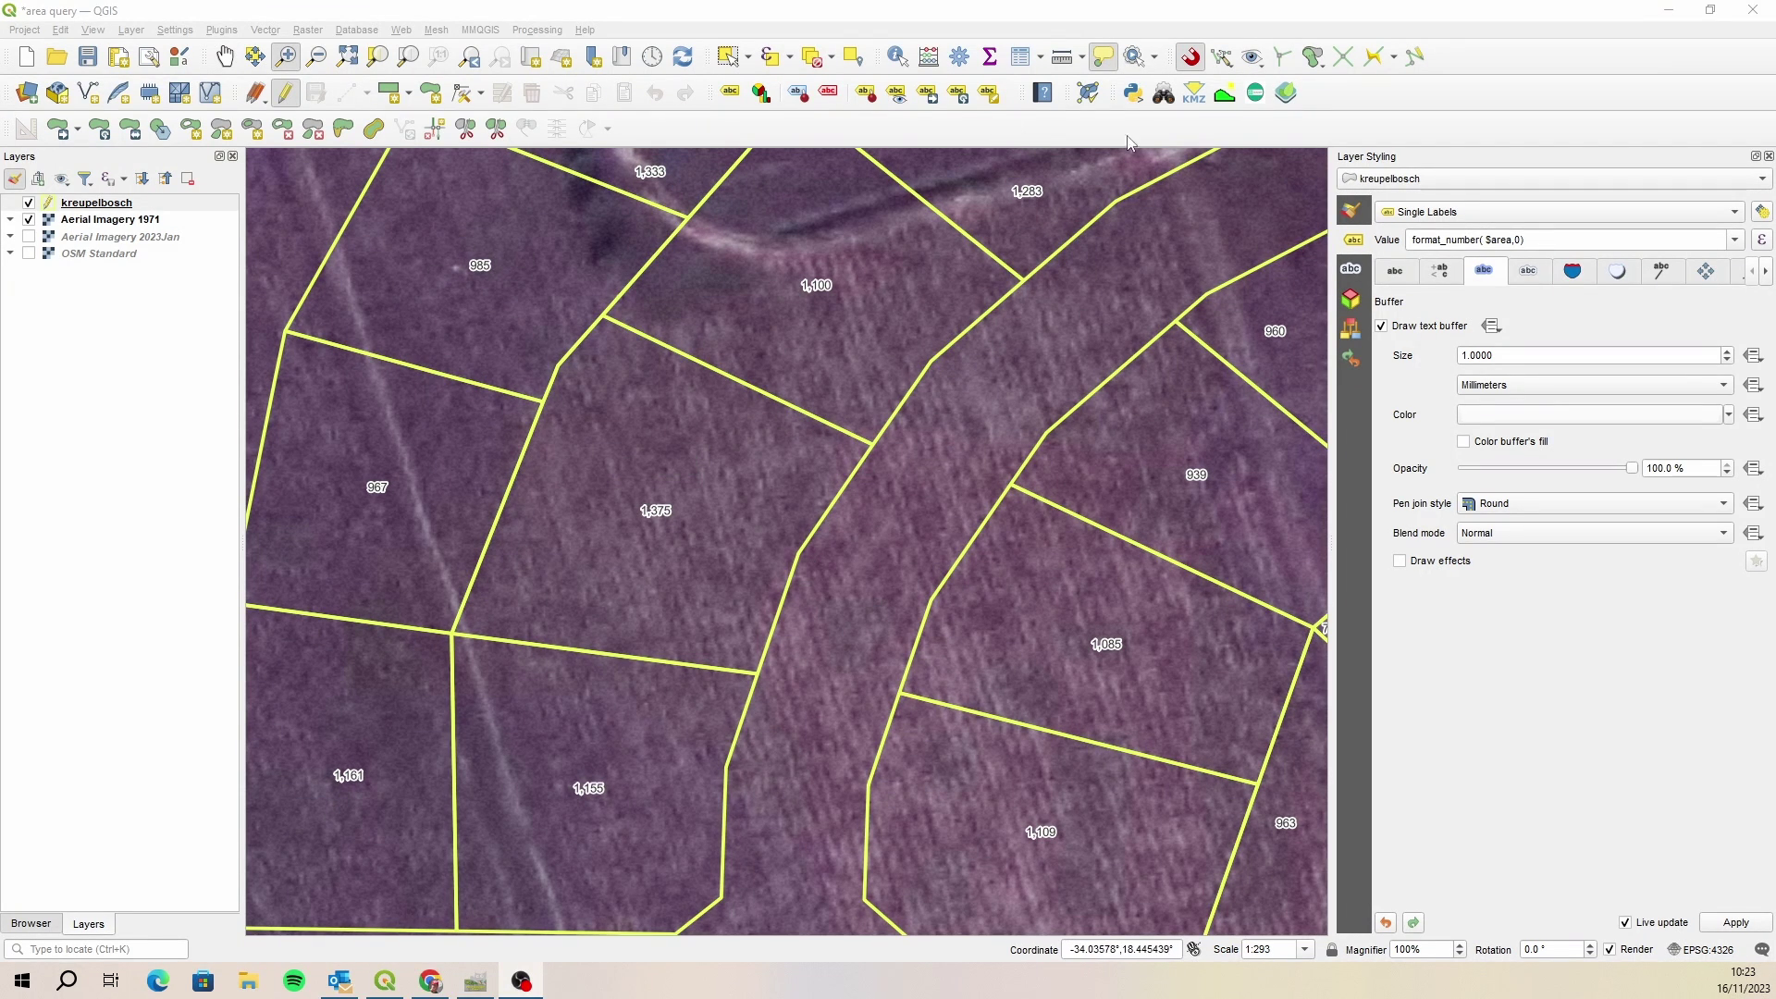
# Leave snapping switched on and bring up the Snapping Toolbar's configuration choices.
pyautogui.rightClick(1484, 61)
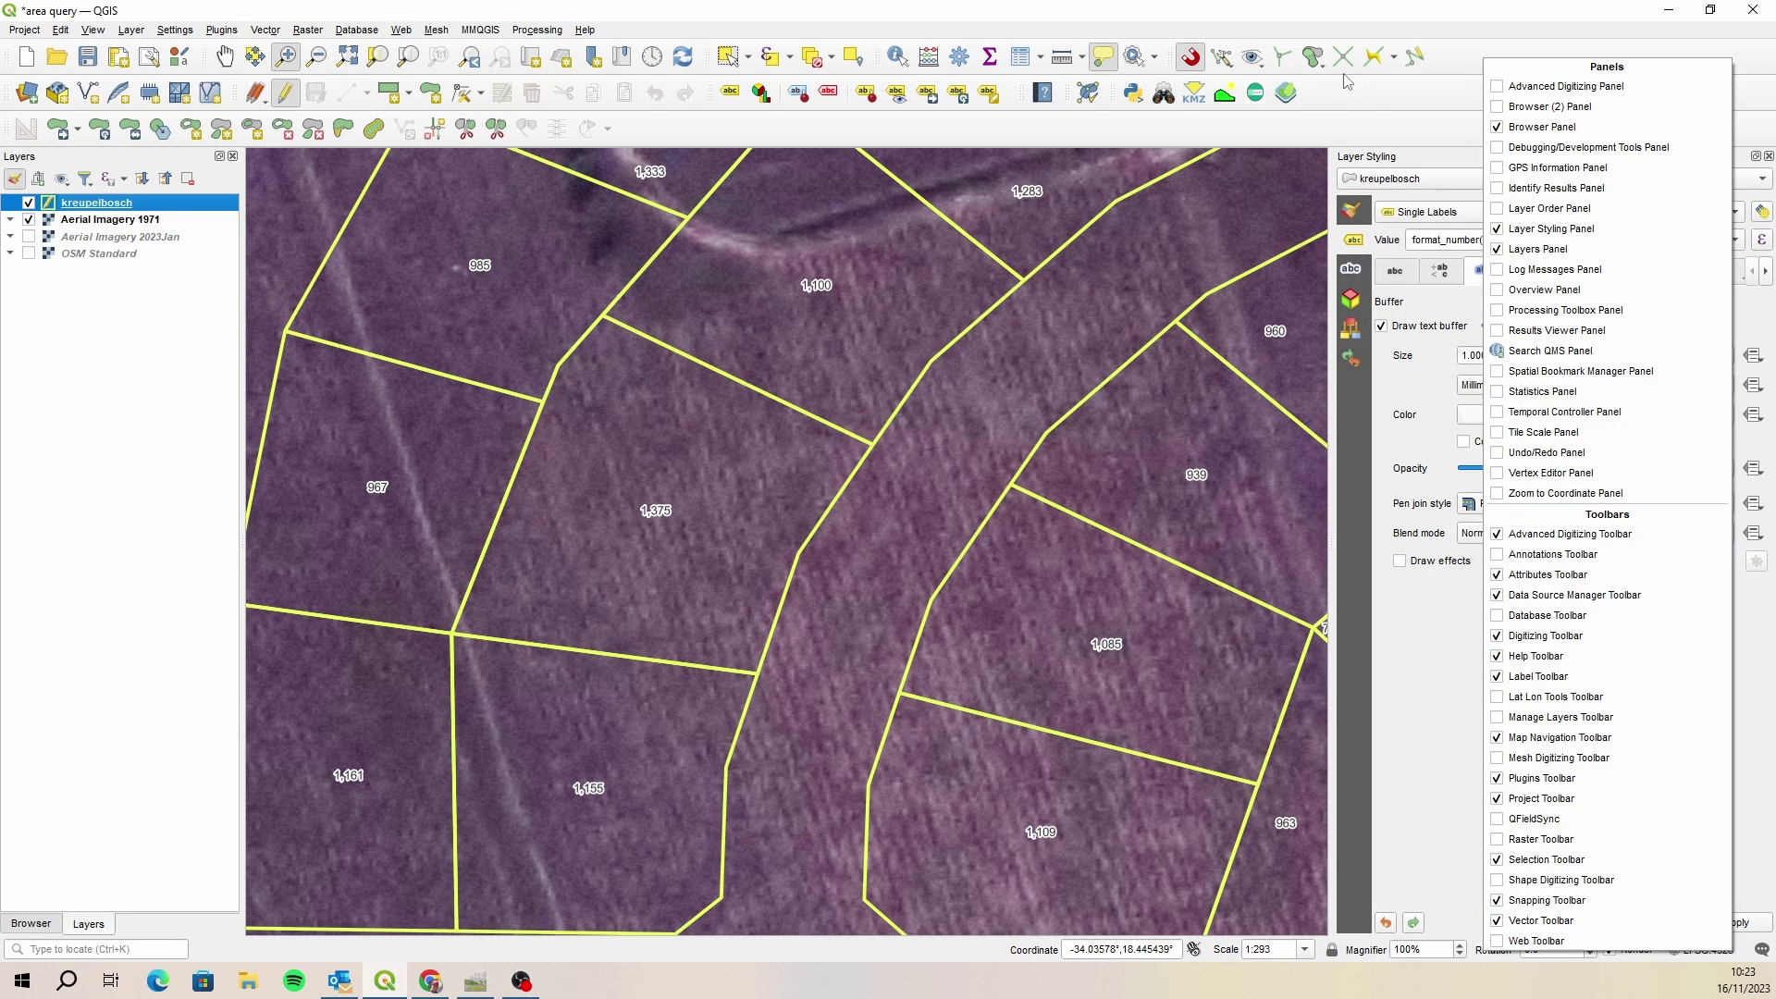
pyautogui.click(1365, 95)
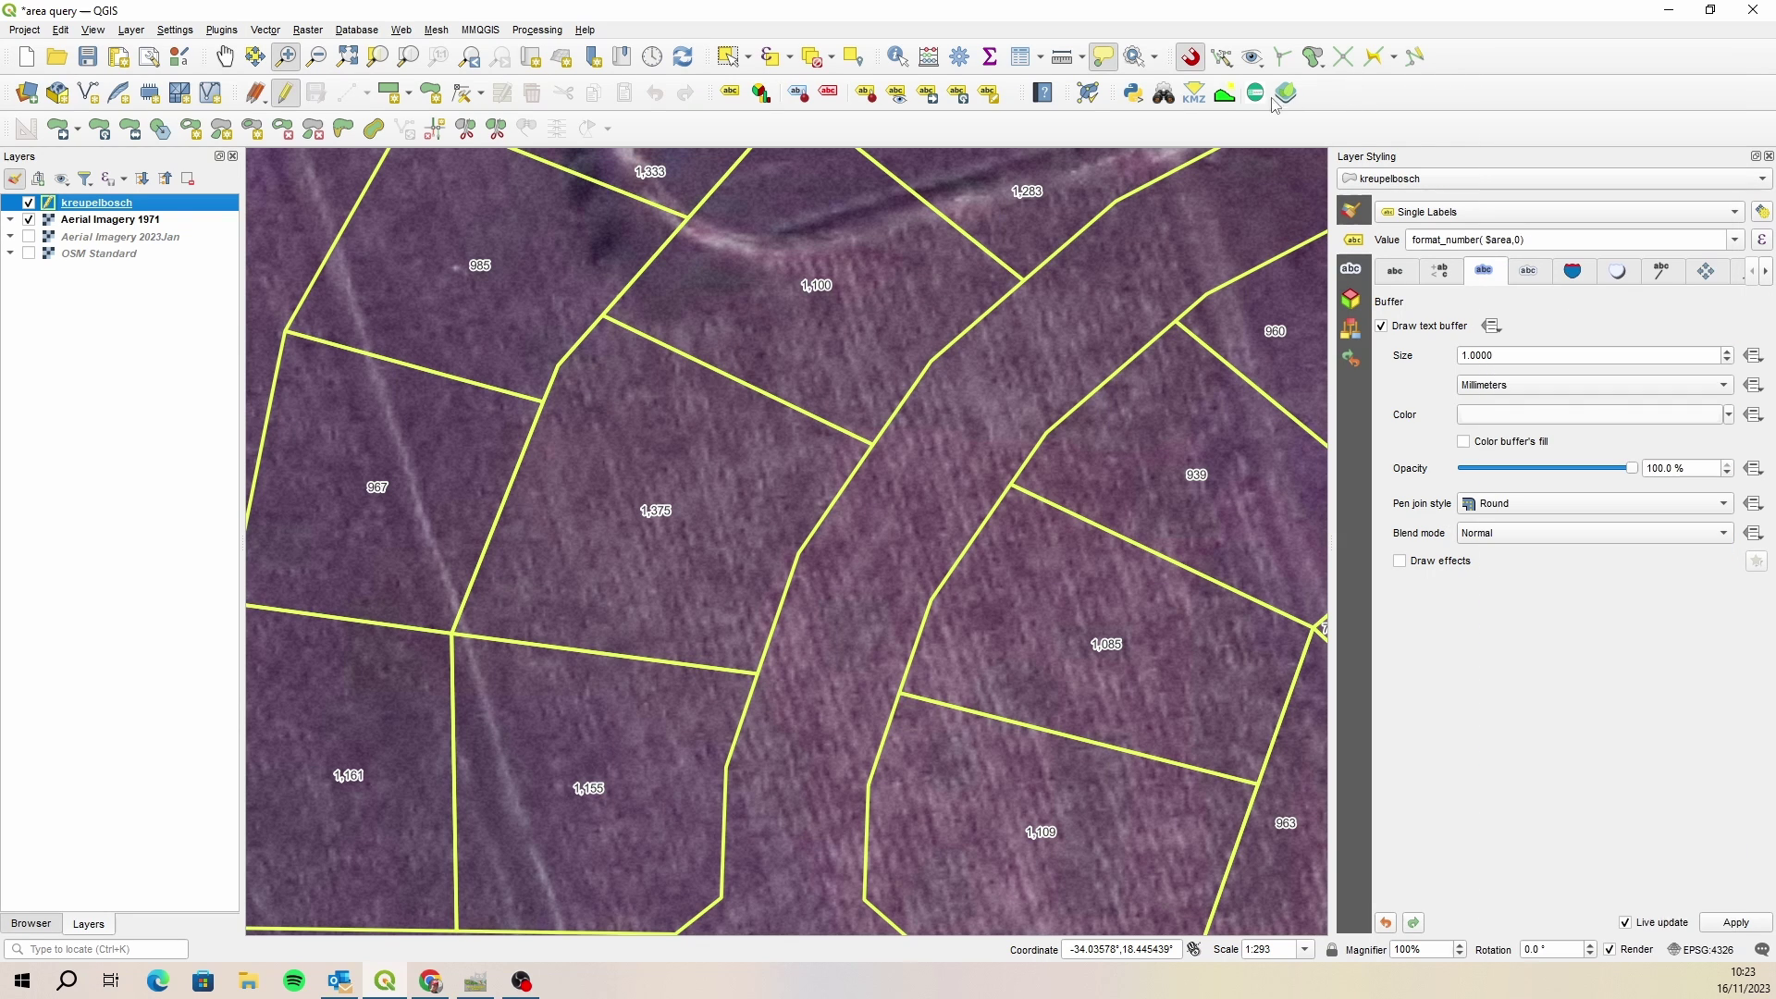
pyautogui.click(1193, 58)
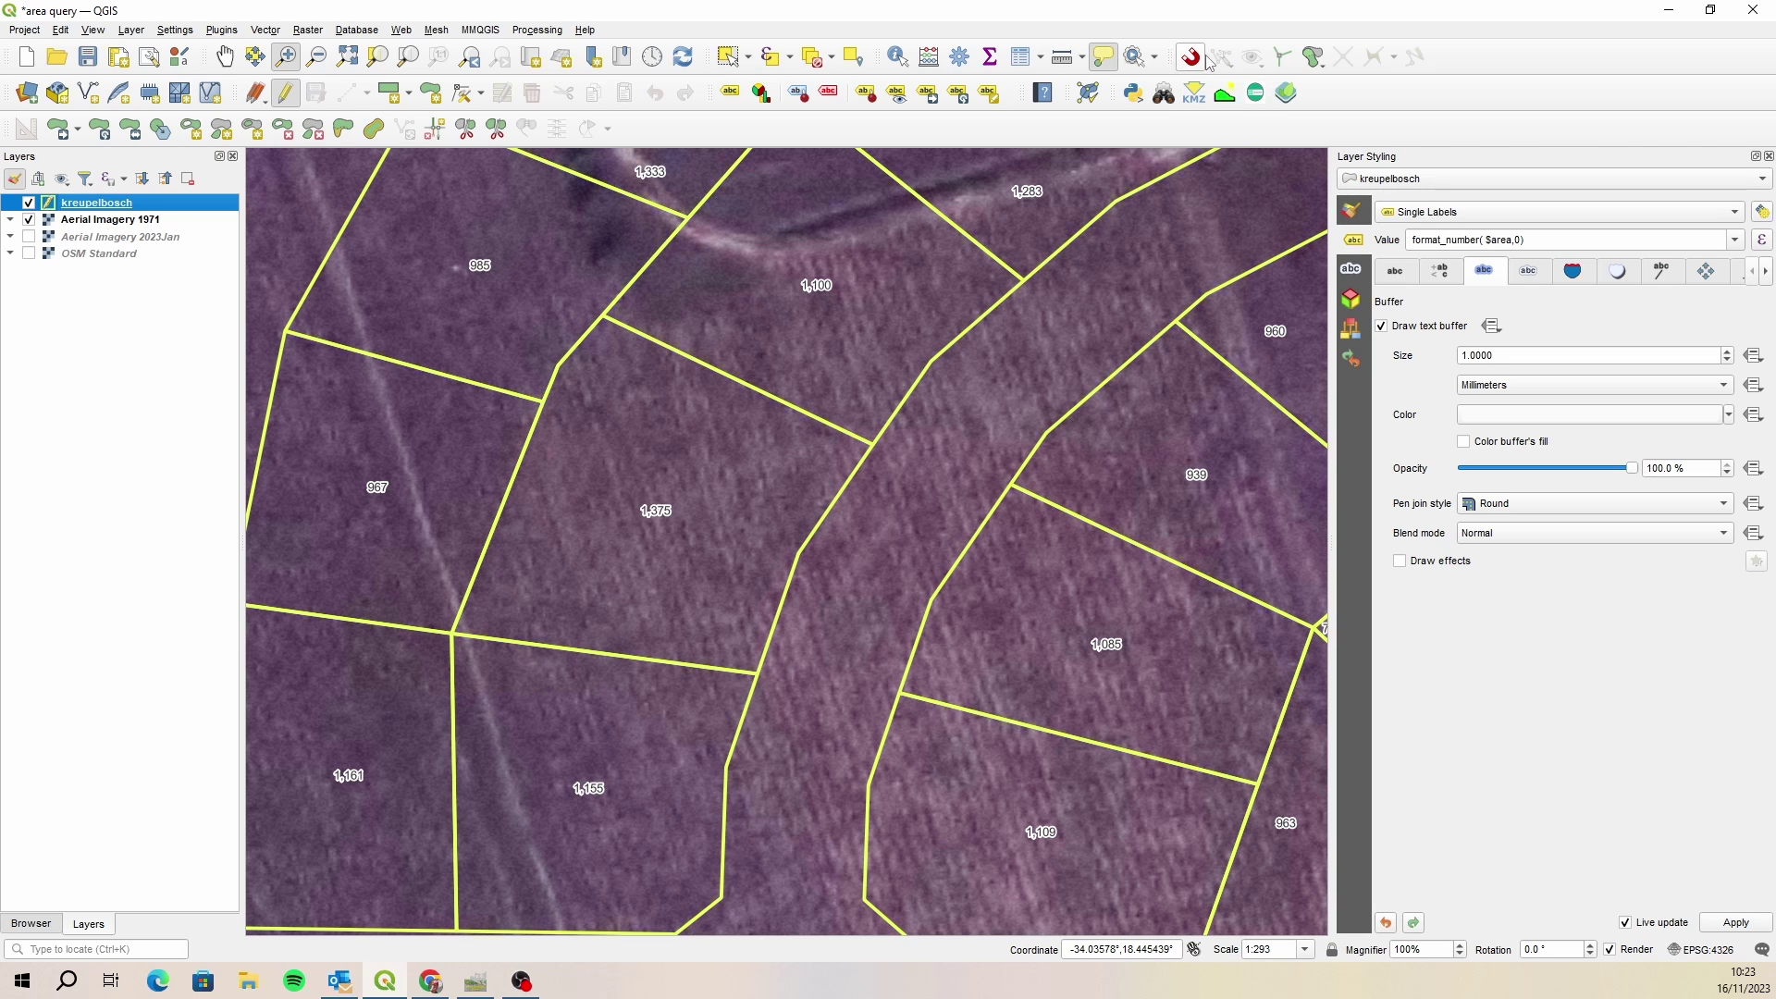
pyautogui.click(1193, 58)
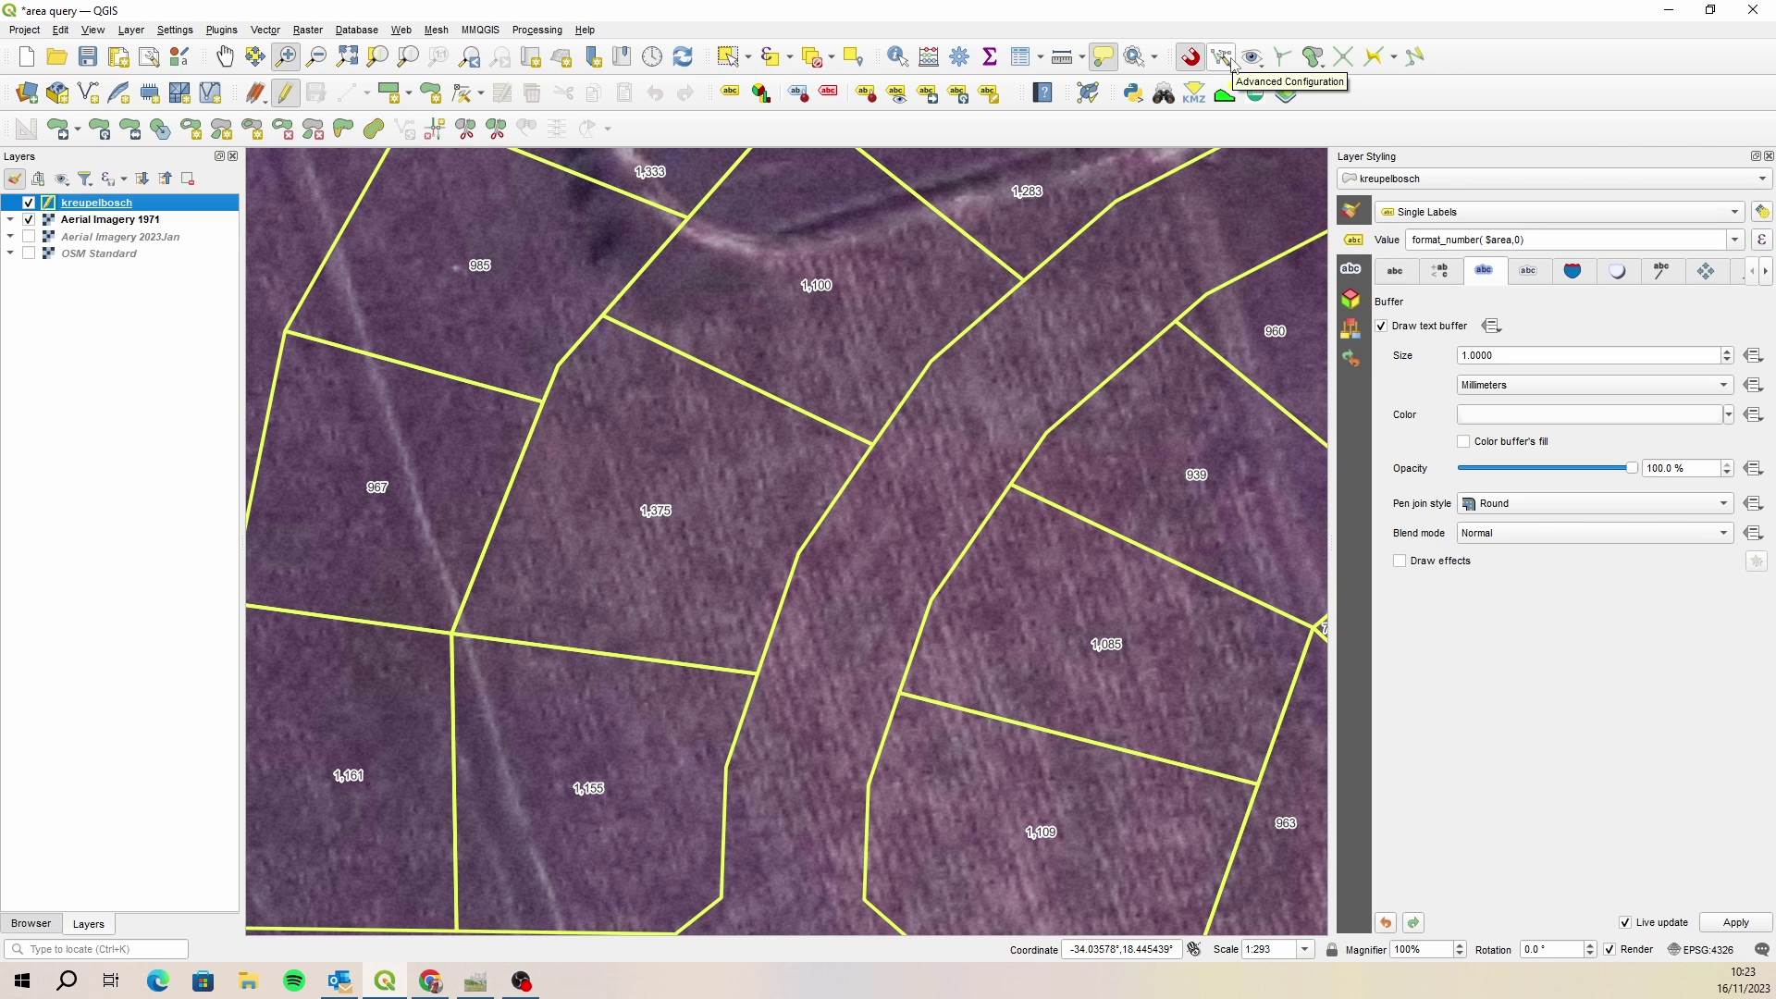
pyautogui.click(1223, 57)
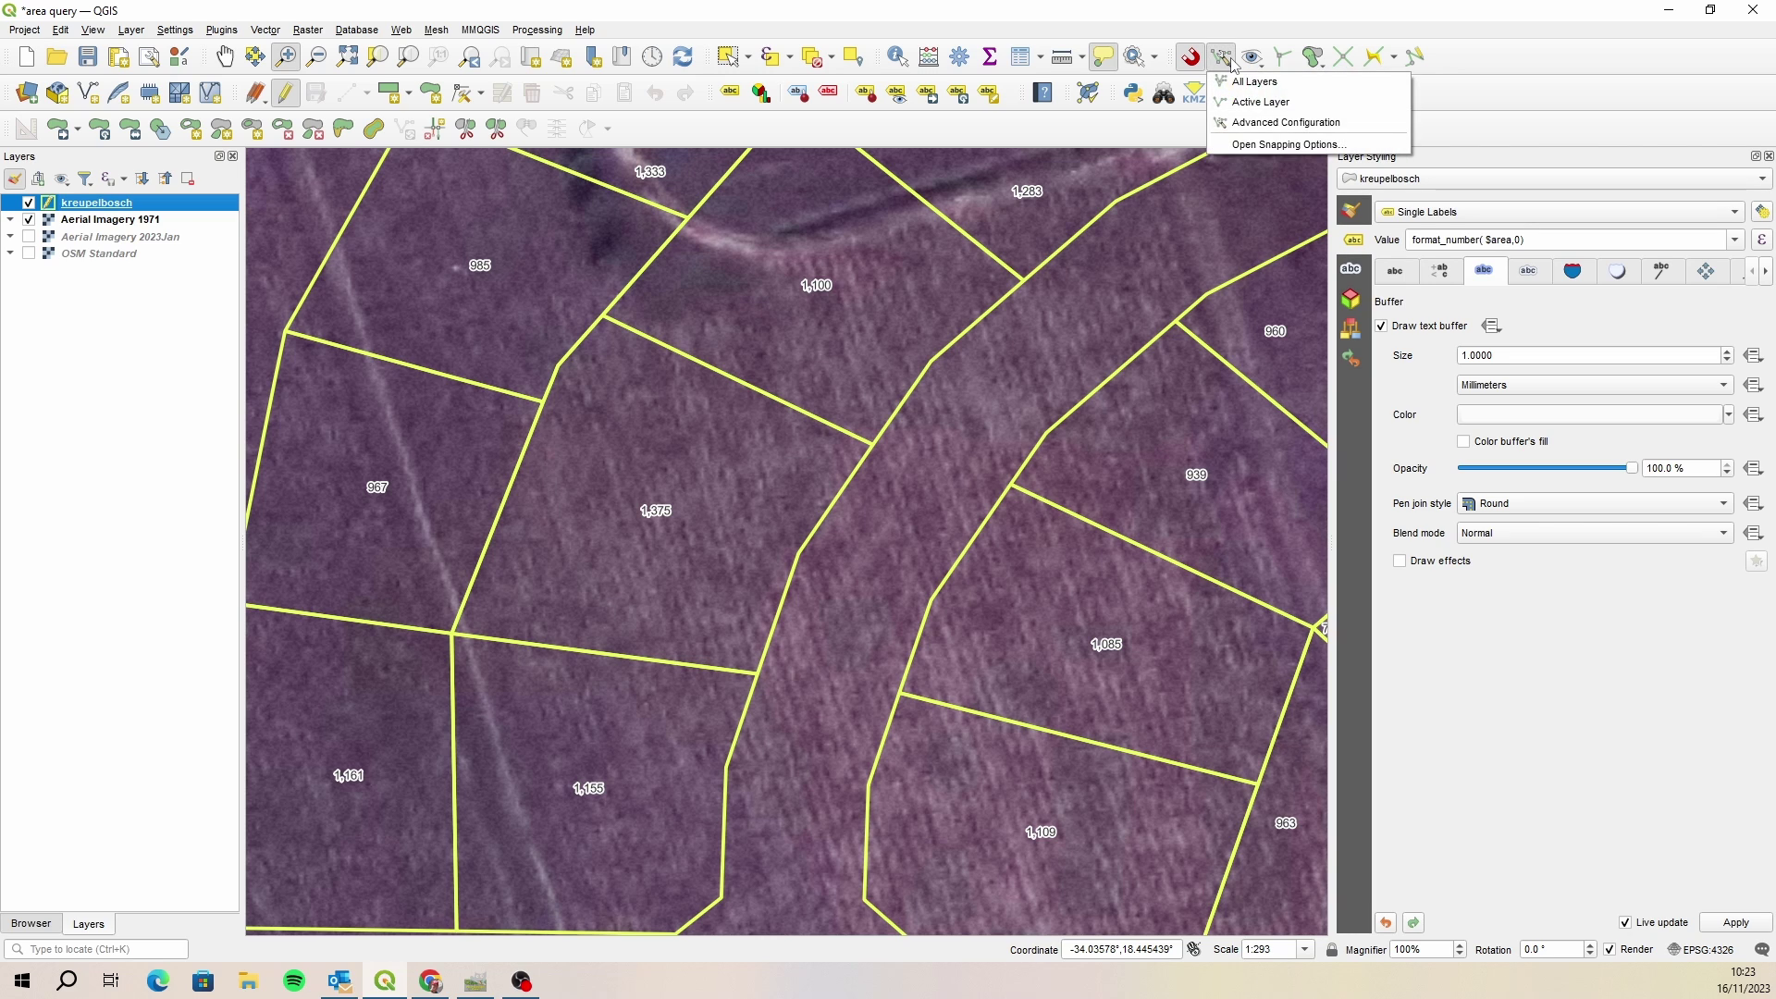
# In Project Snapping Settings, set kreupelbosch to snap to Vertex at 12 px, then close.
pyautogui.click(1270, 143)
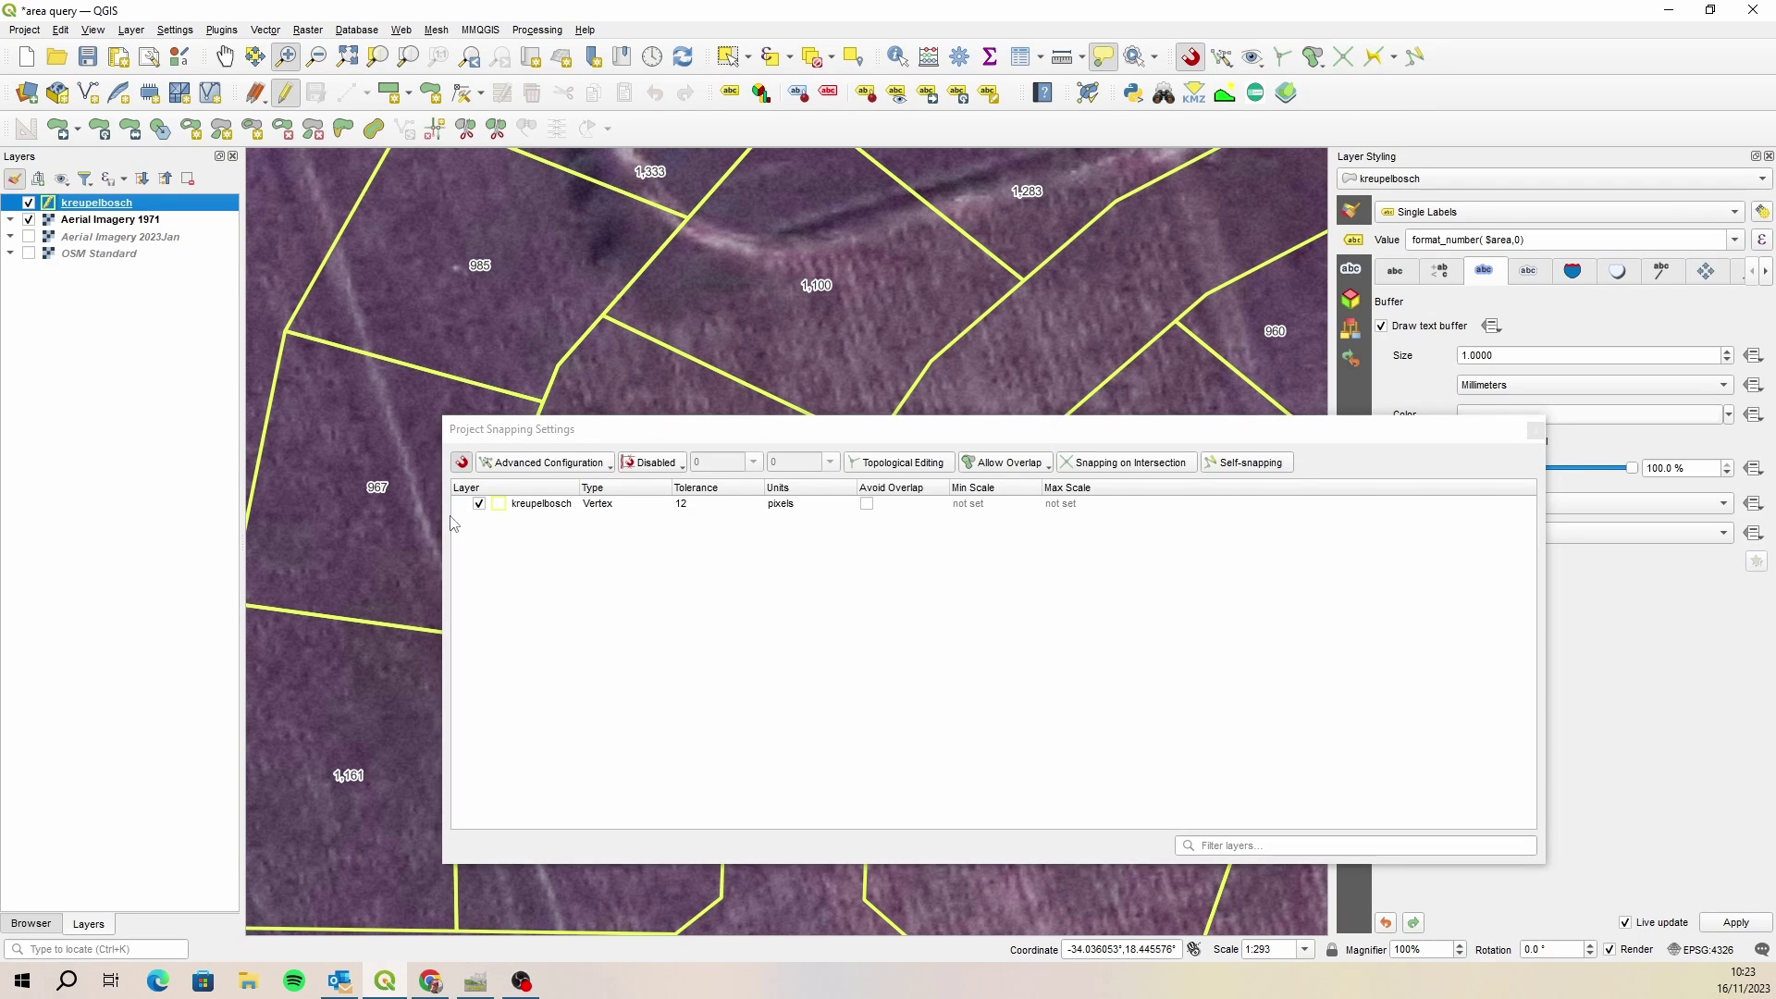
pyautogui.click(479, 505)
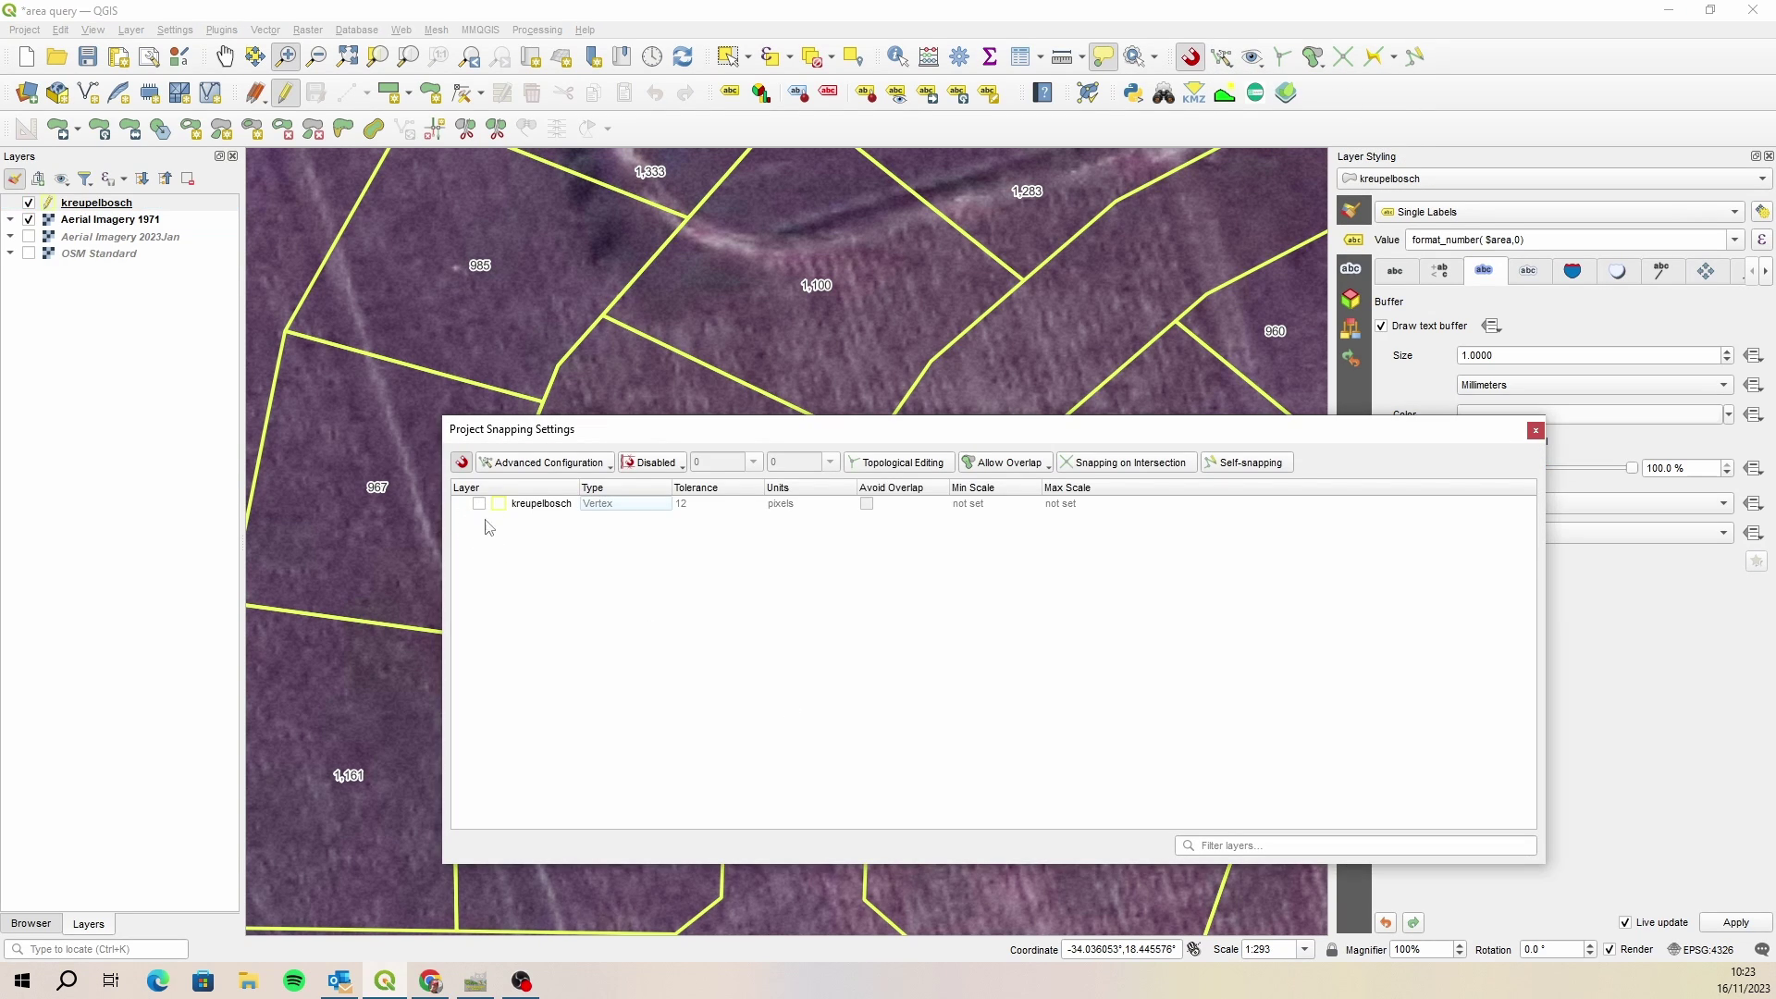
pyautogui.click(479, 505)
pyautogui.click(635, 511)
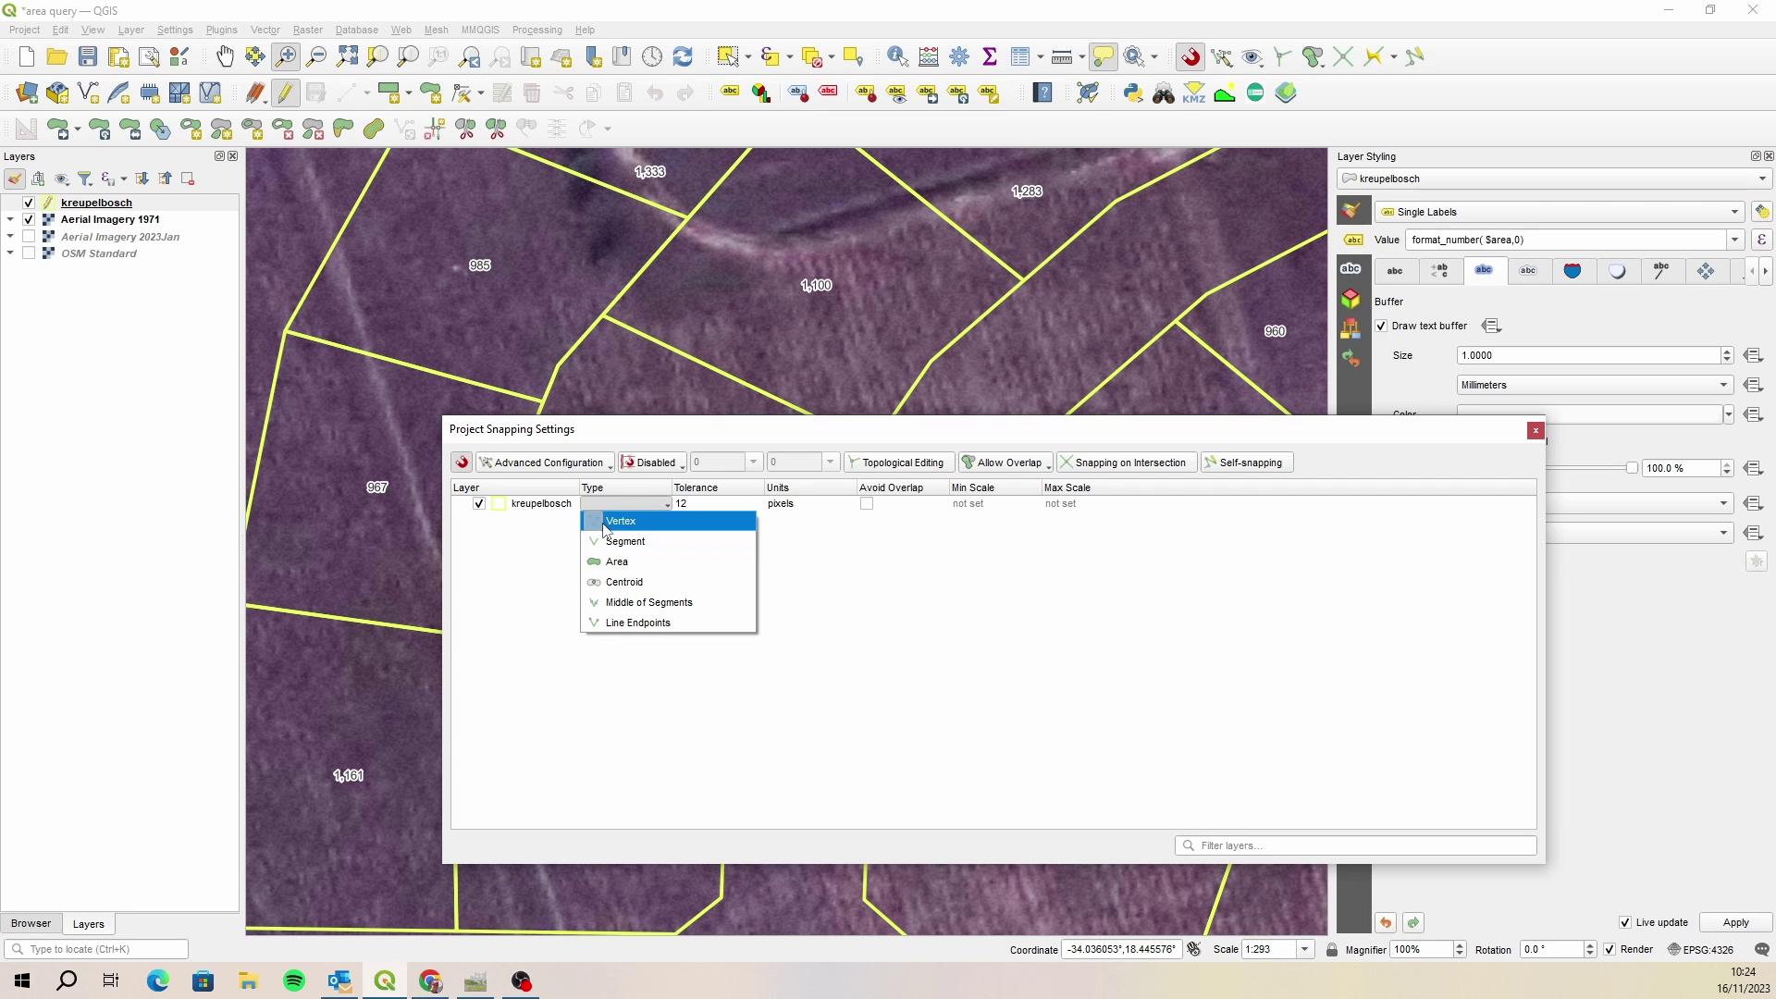
pyautogui.click(618, 522)
pyautogui.click(537, 571)
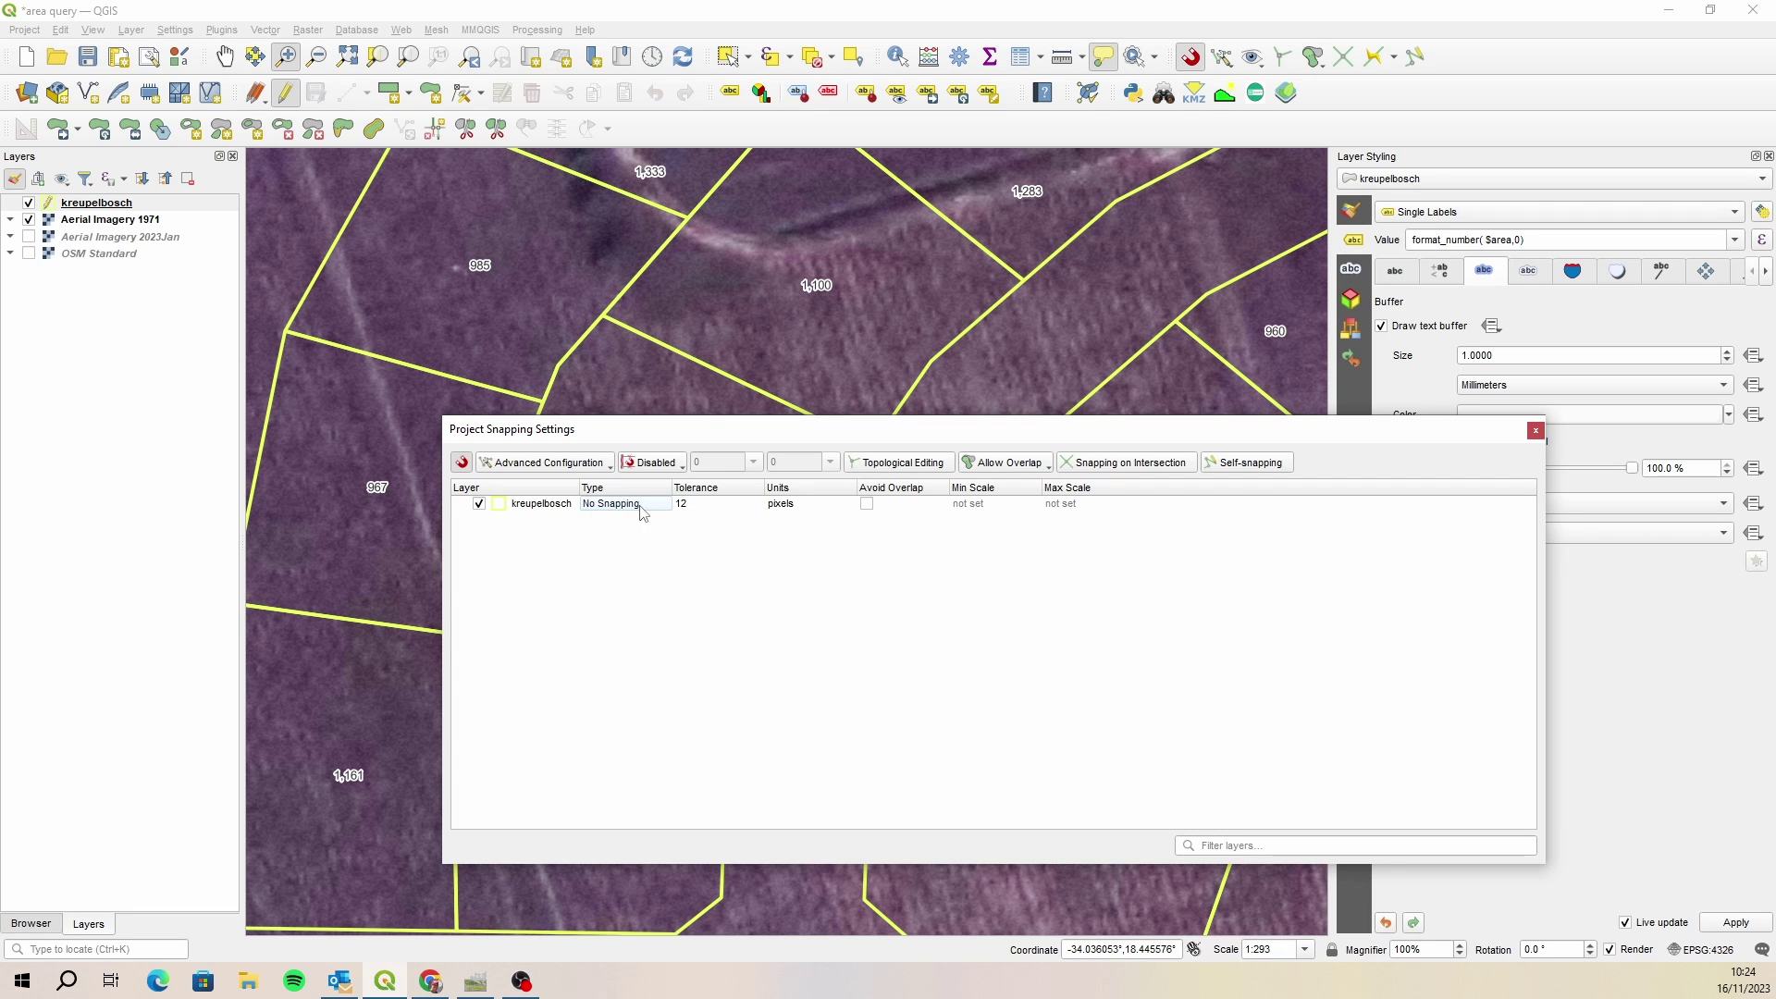
pyautogui.click(627, 508)
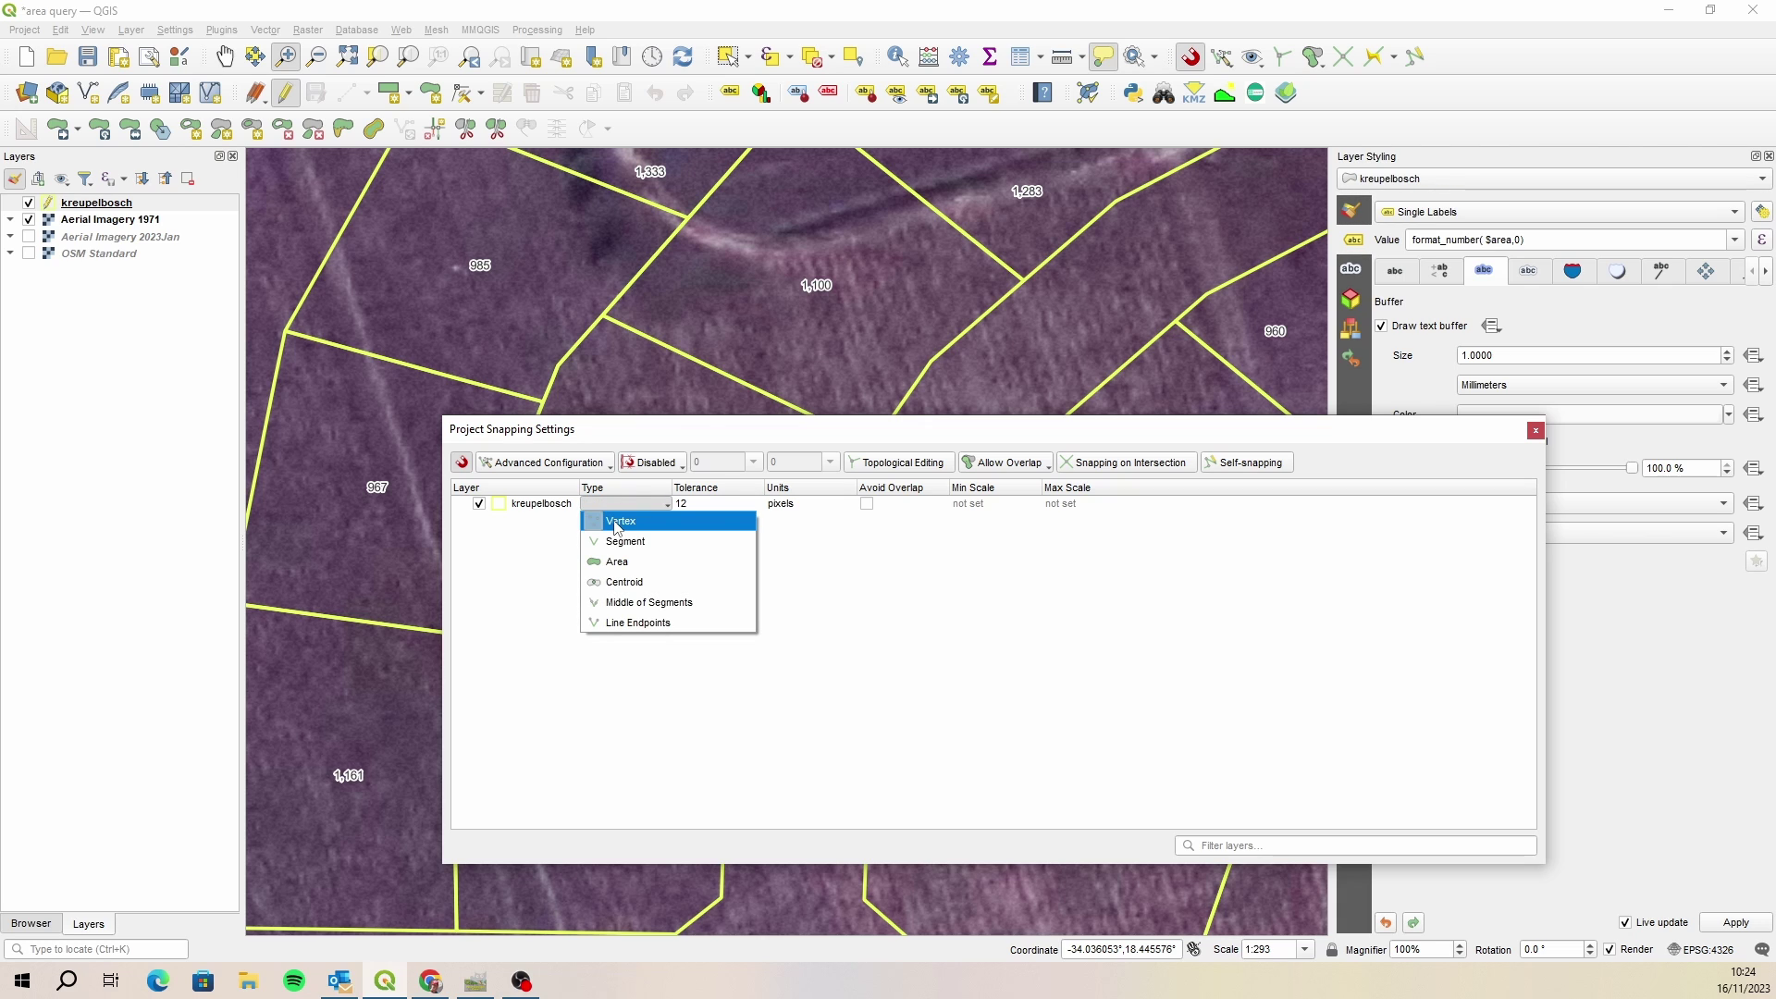
pyautogui.click(617, 523)
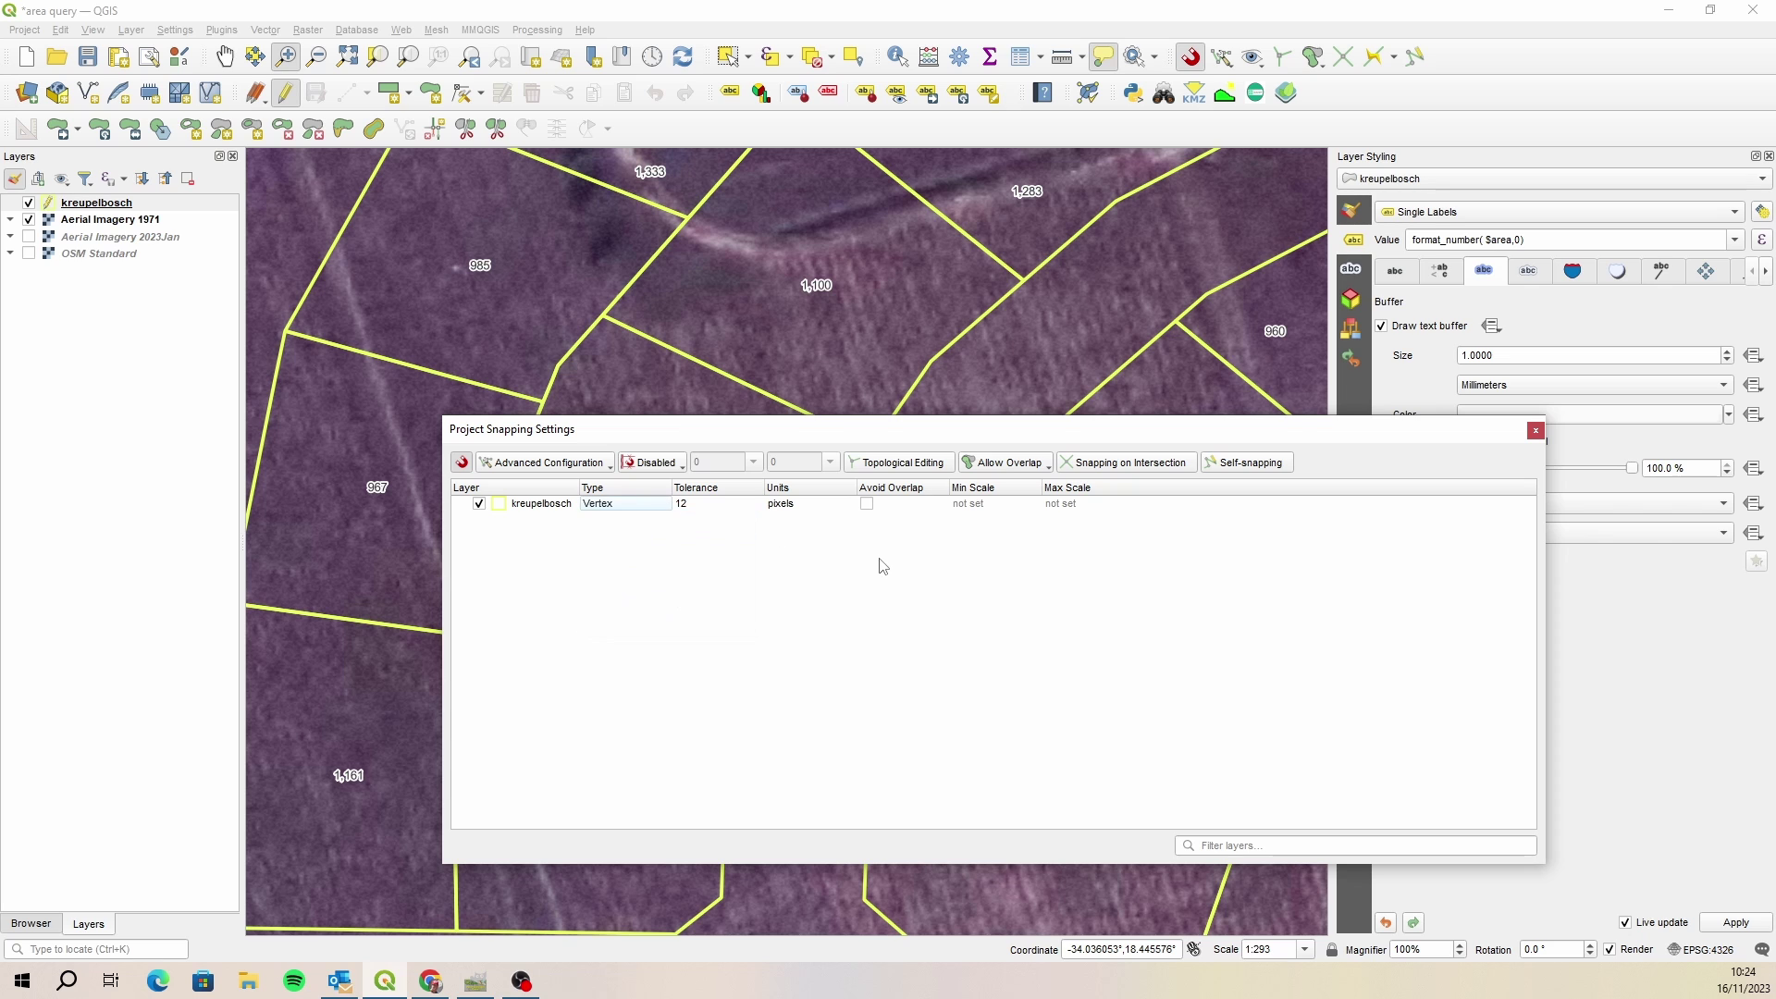
pyautogui.click(1535, 430)
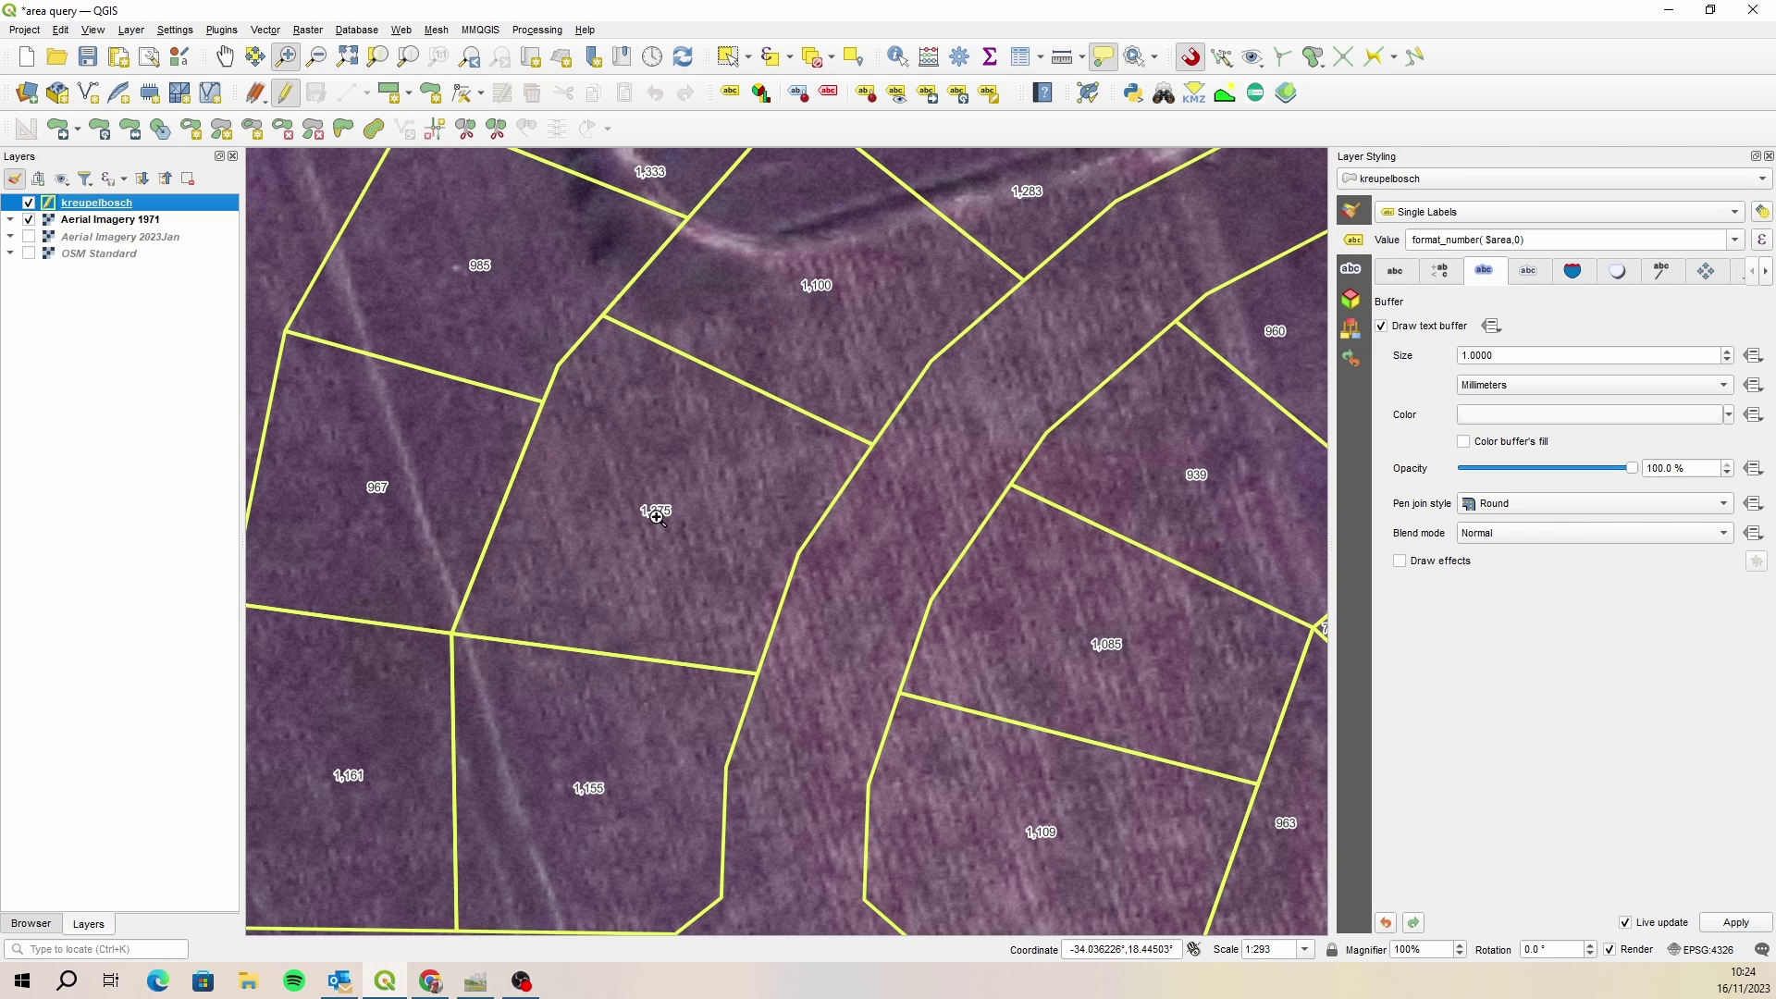
# With Split Features active, hide the Aerial Imagery 1971 layer so the parcels sit on white.
pyautogui.click(469, 133)
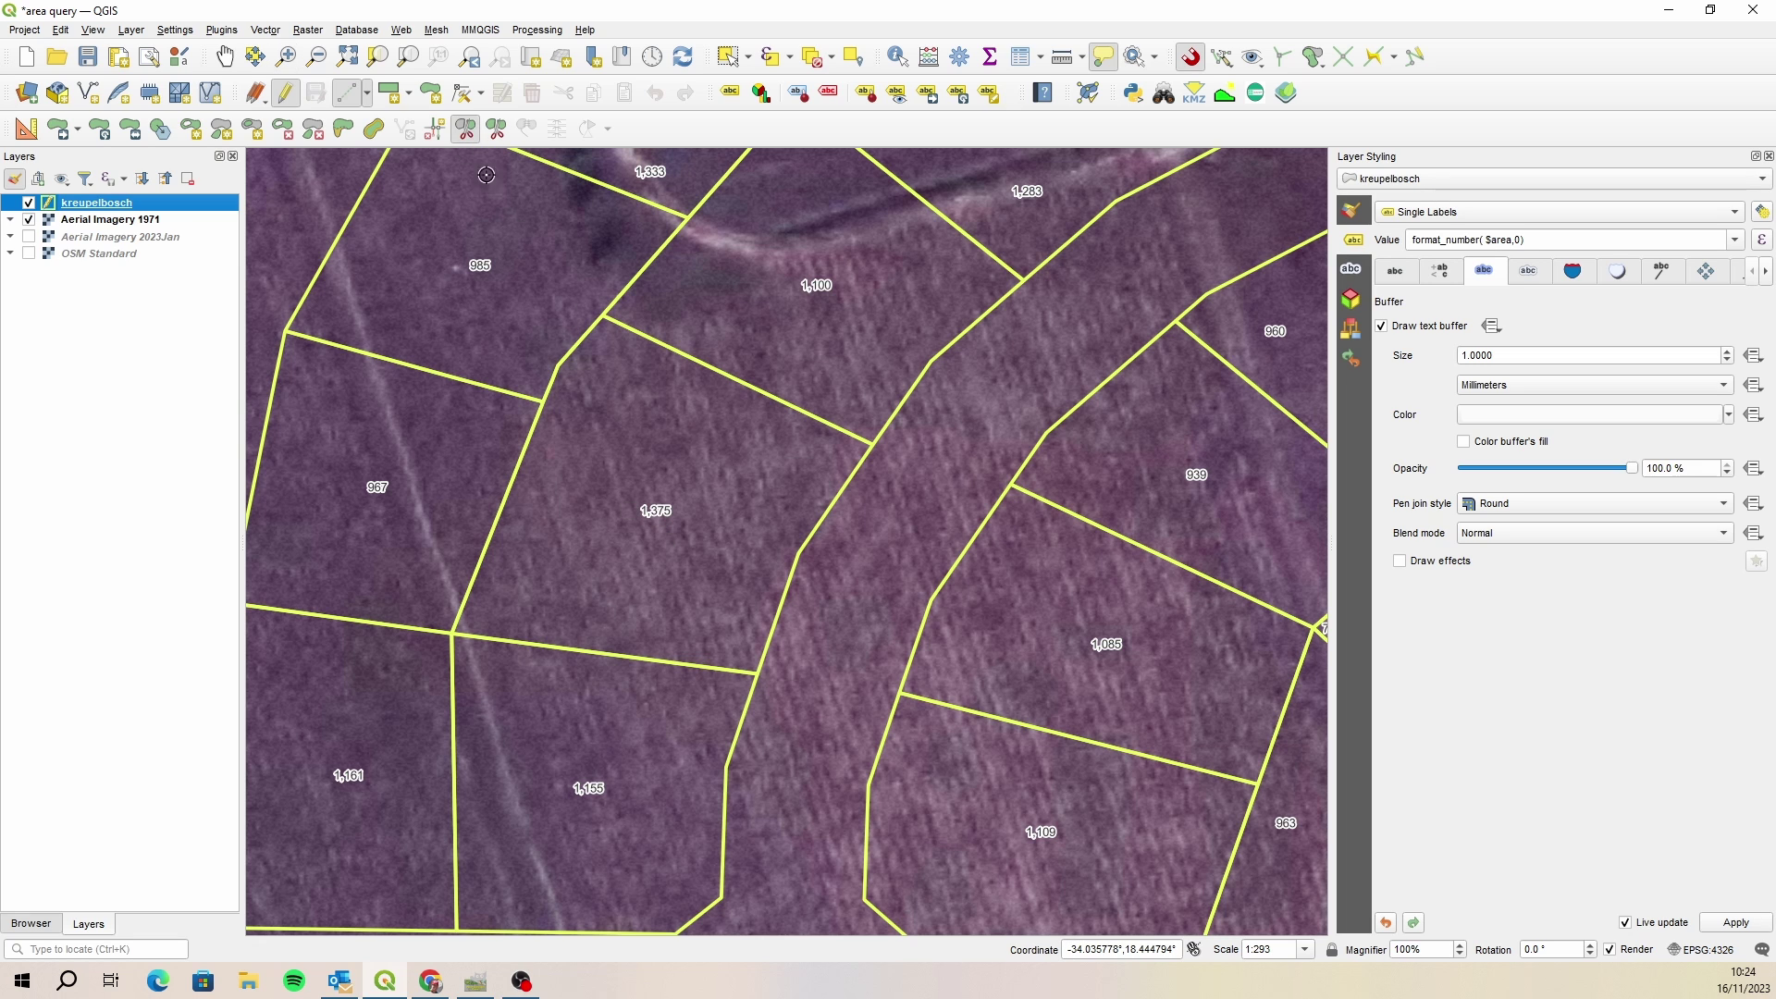
pyautogui.rightClick(852, 557)
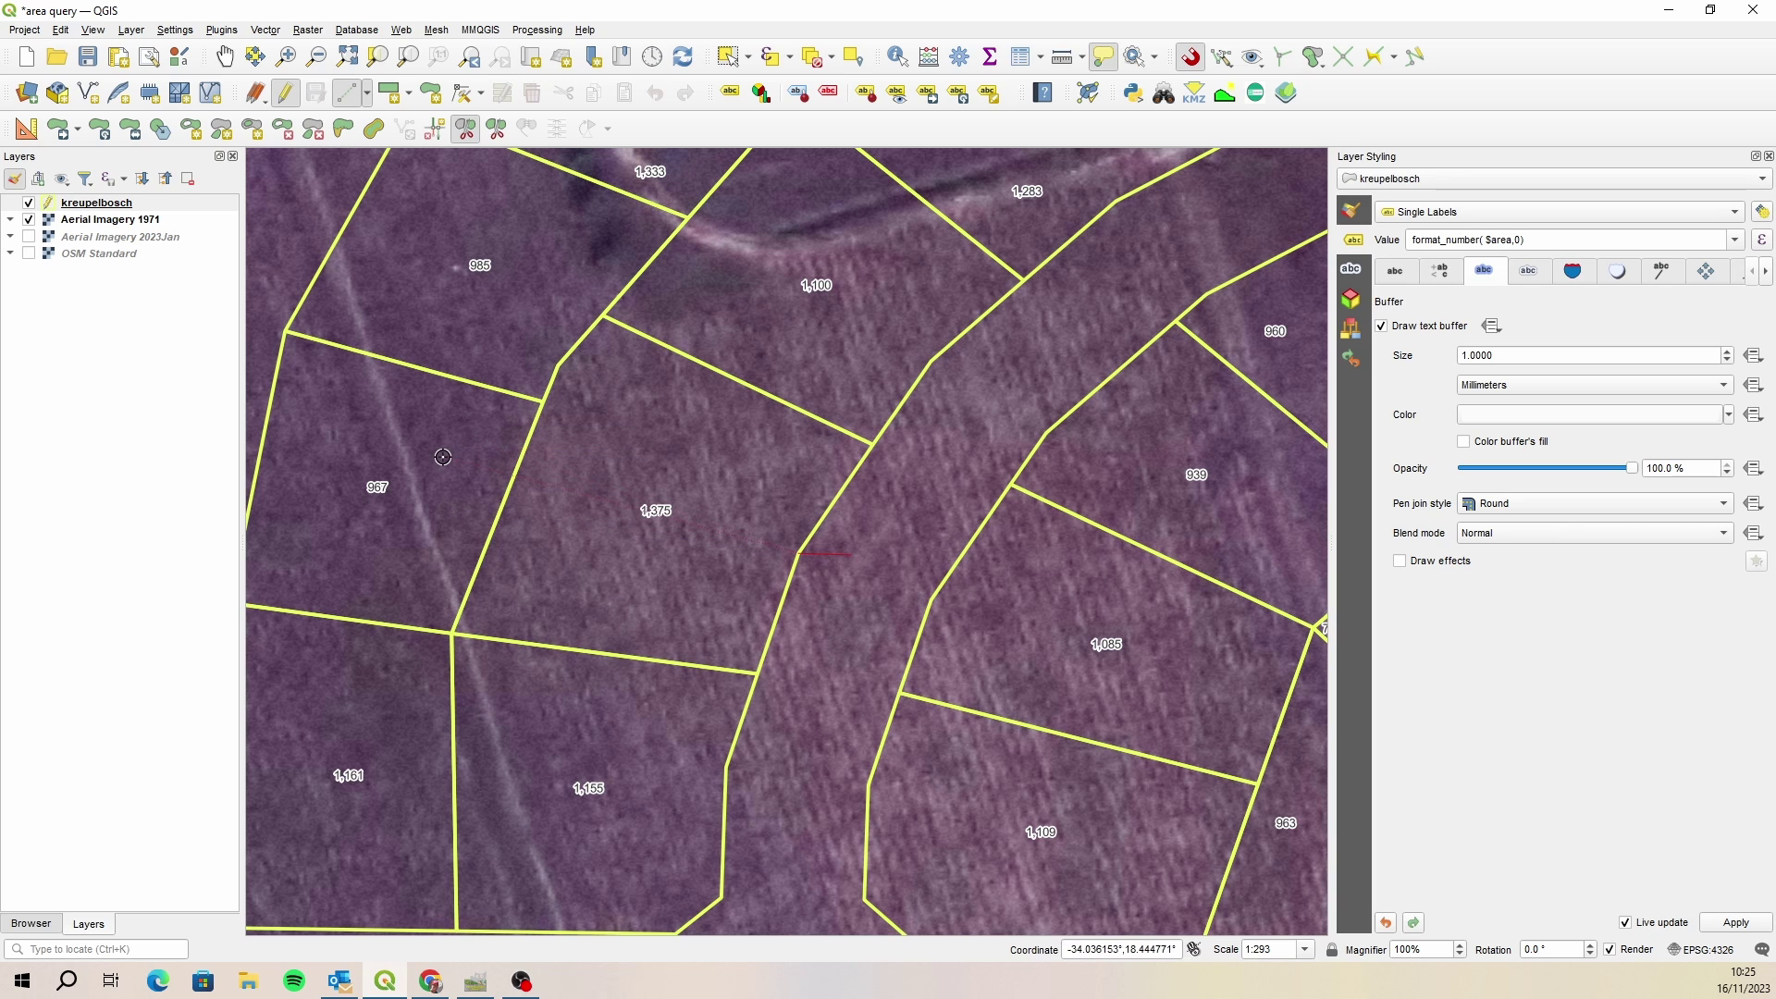
pyautogui.moveTo(442, 457)
pyautogui.click(28, 220)
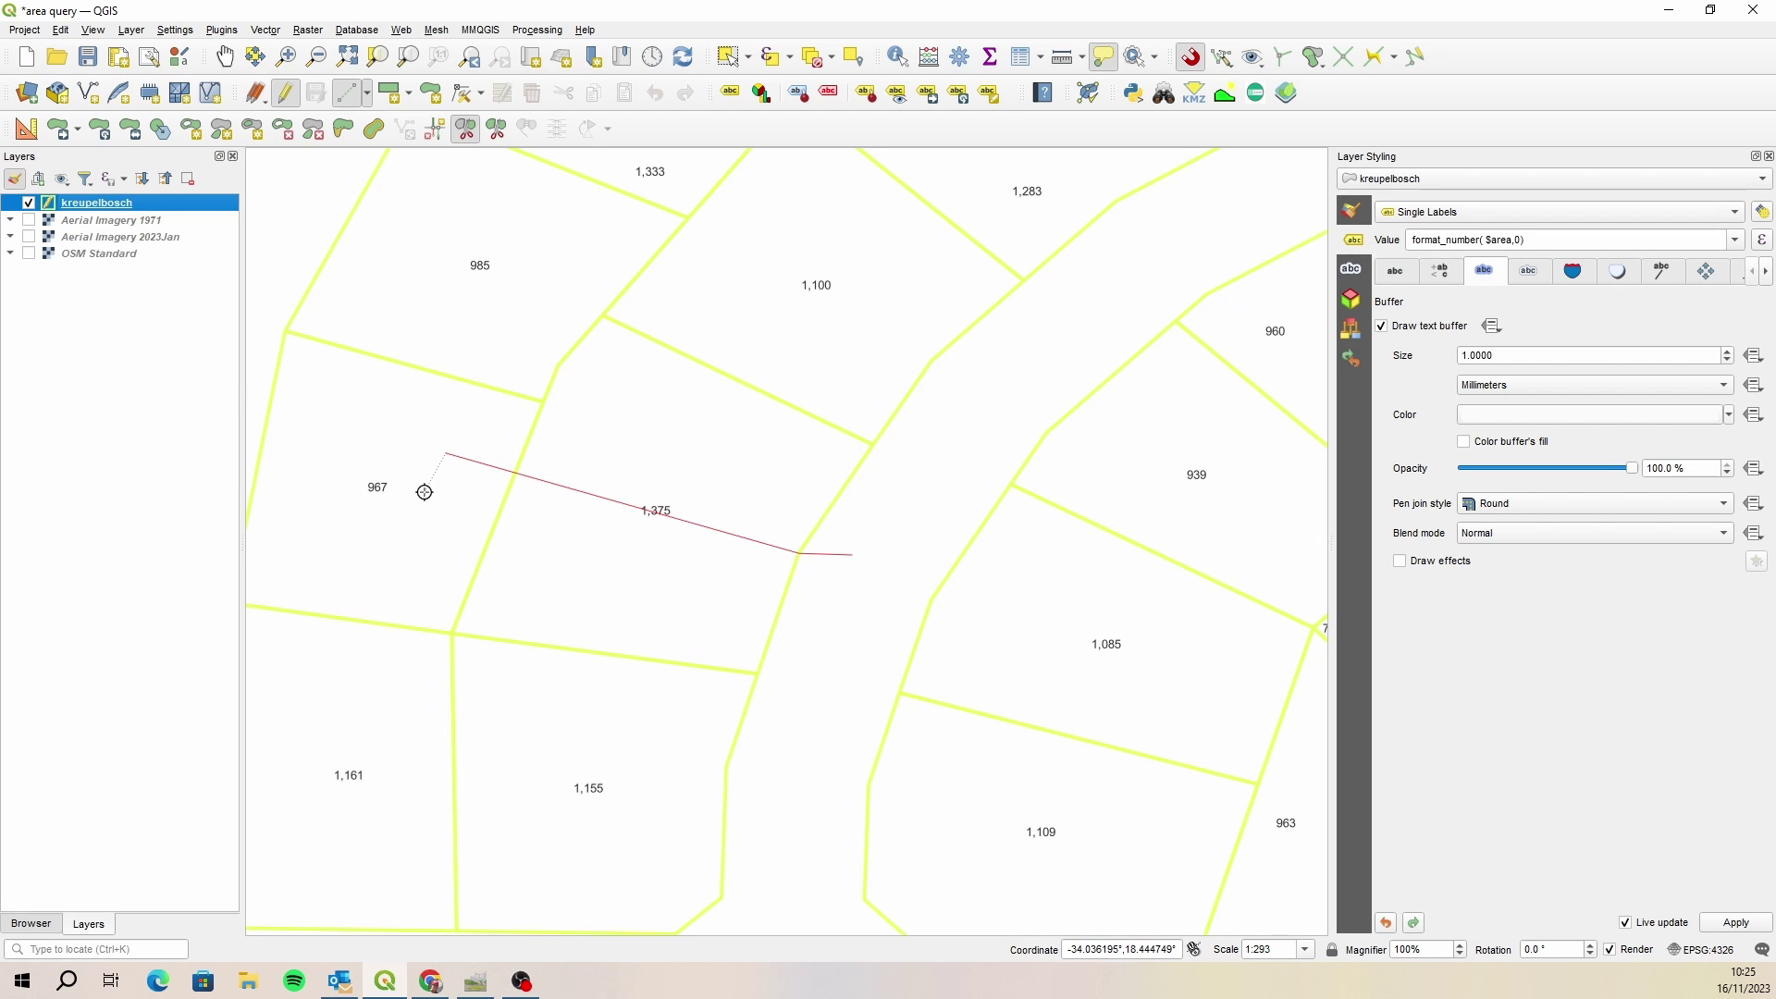
# Split parcel 1,375, then undo the trials, including the uneven 680/695 result.
pyautogui.rightClick(424, 491)
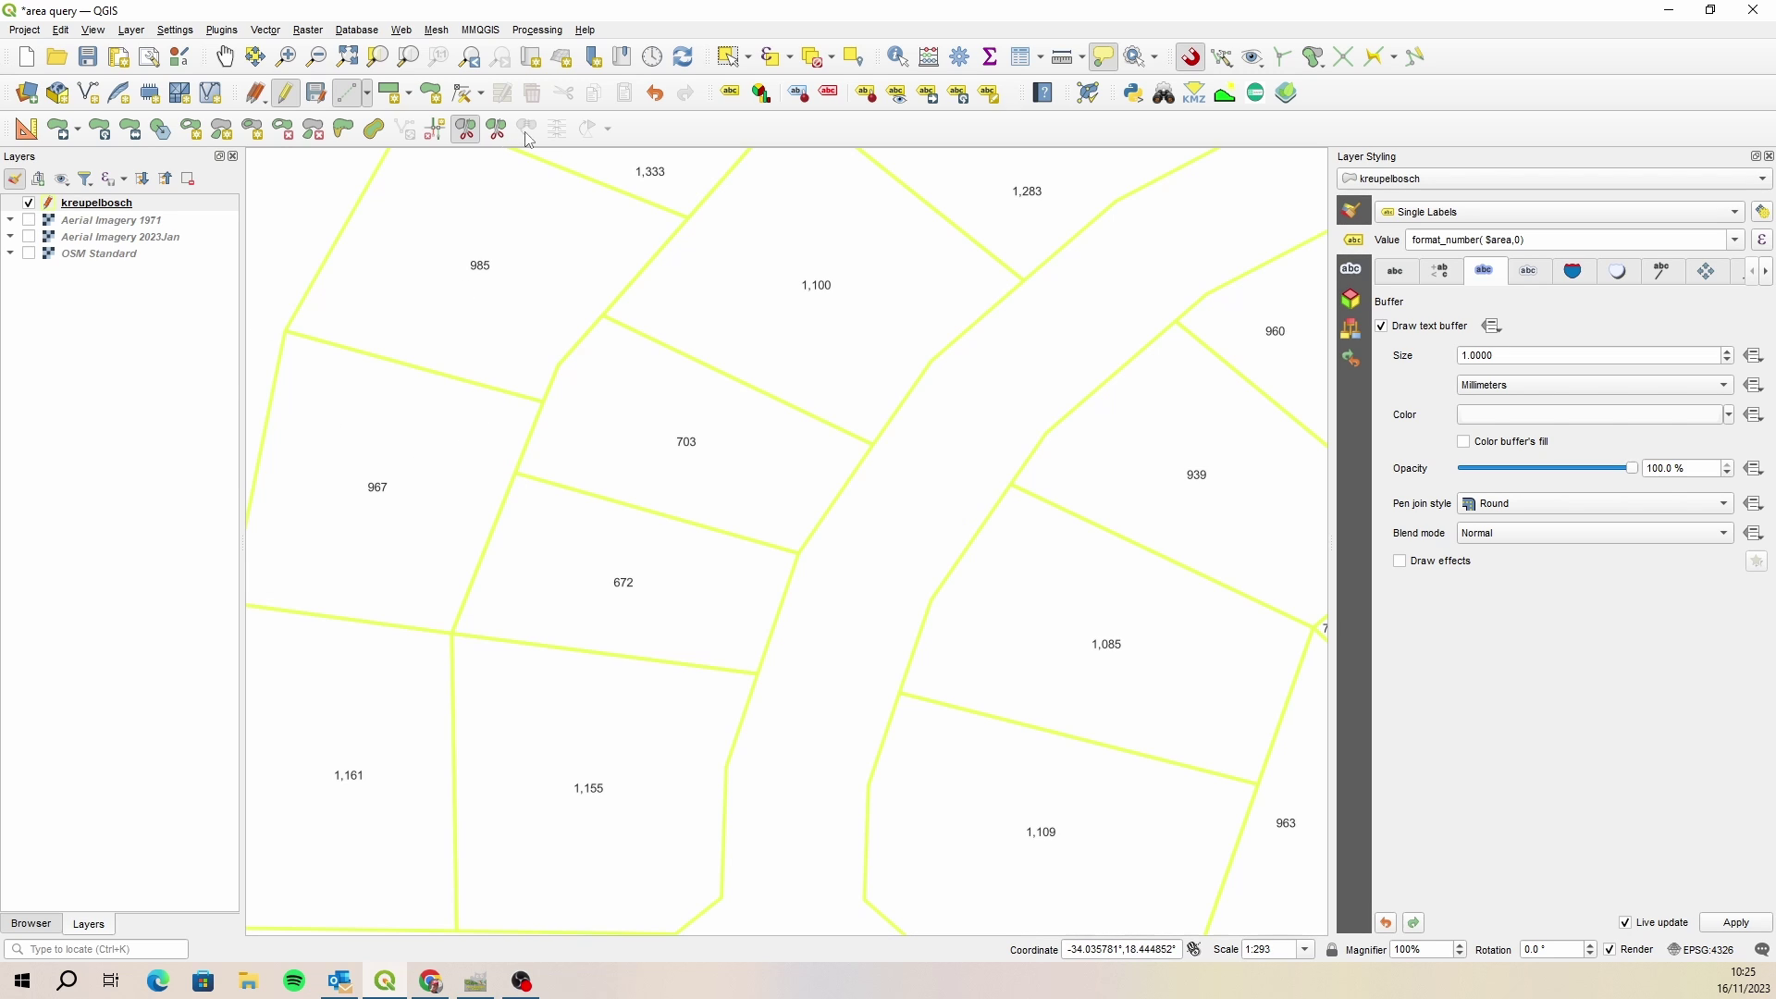
pyautogui.click(655, 93)
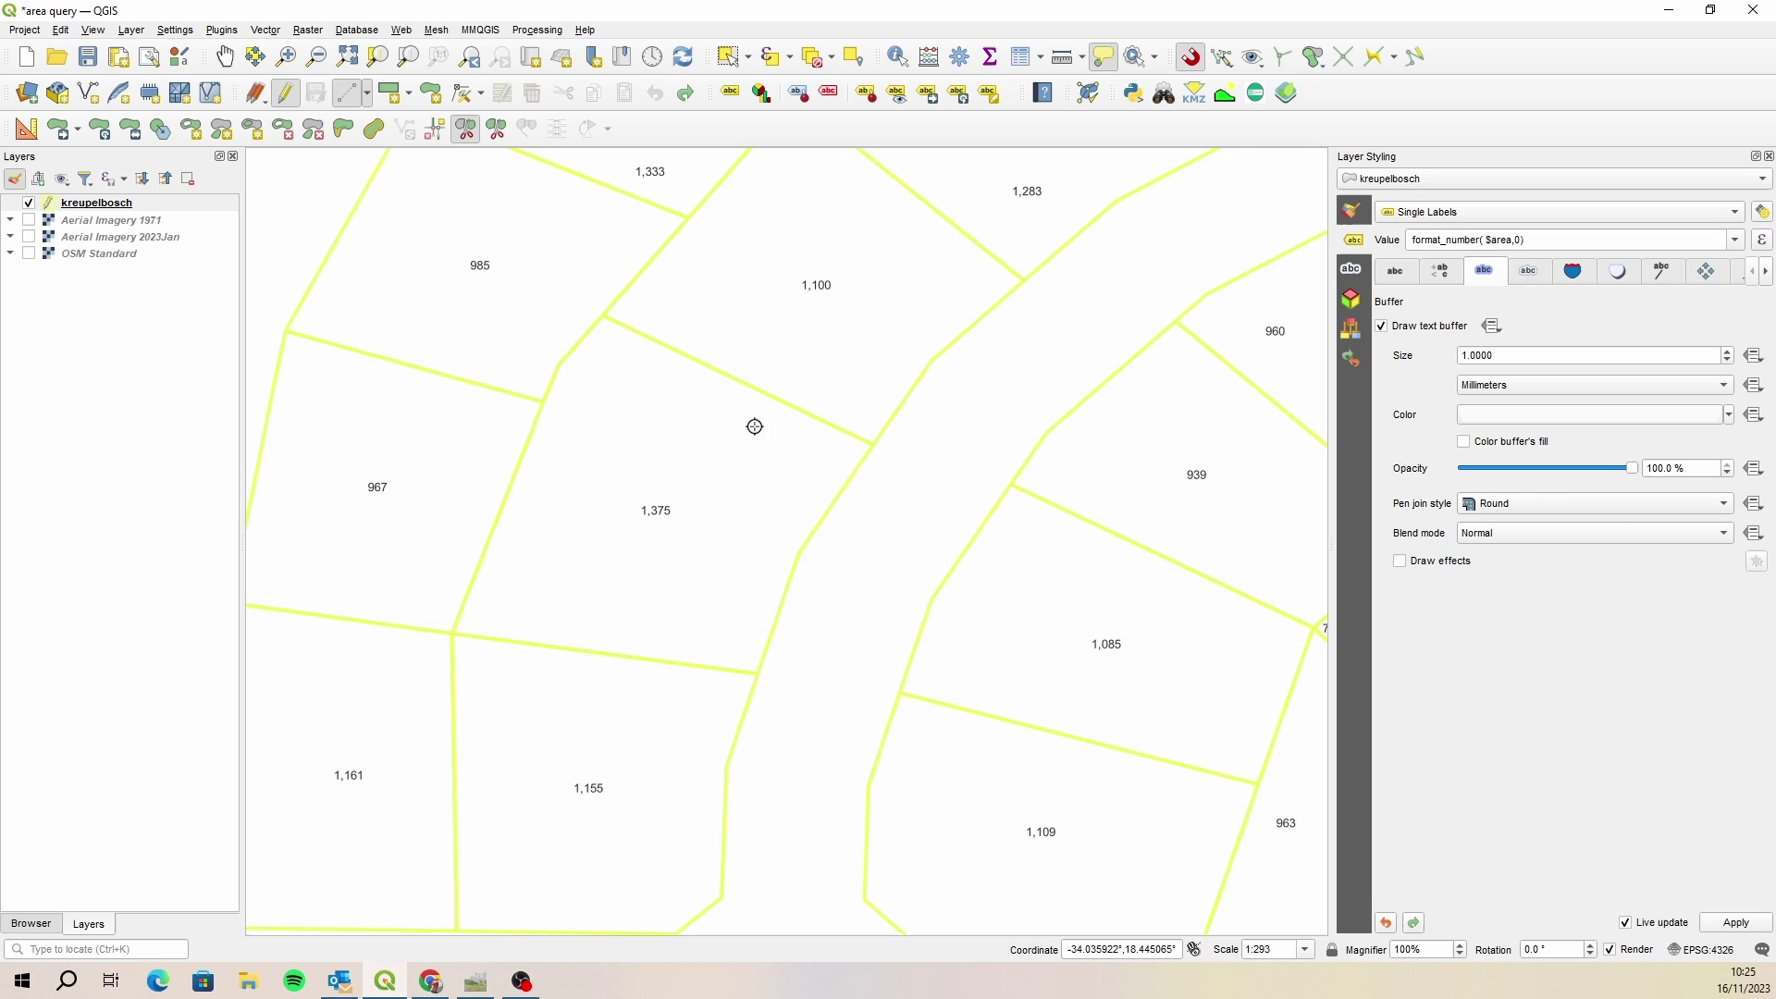
pyautogui.click(475, 448)
pyautogui.rightClick(459, 467)
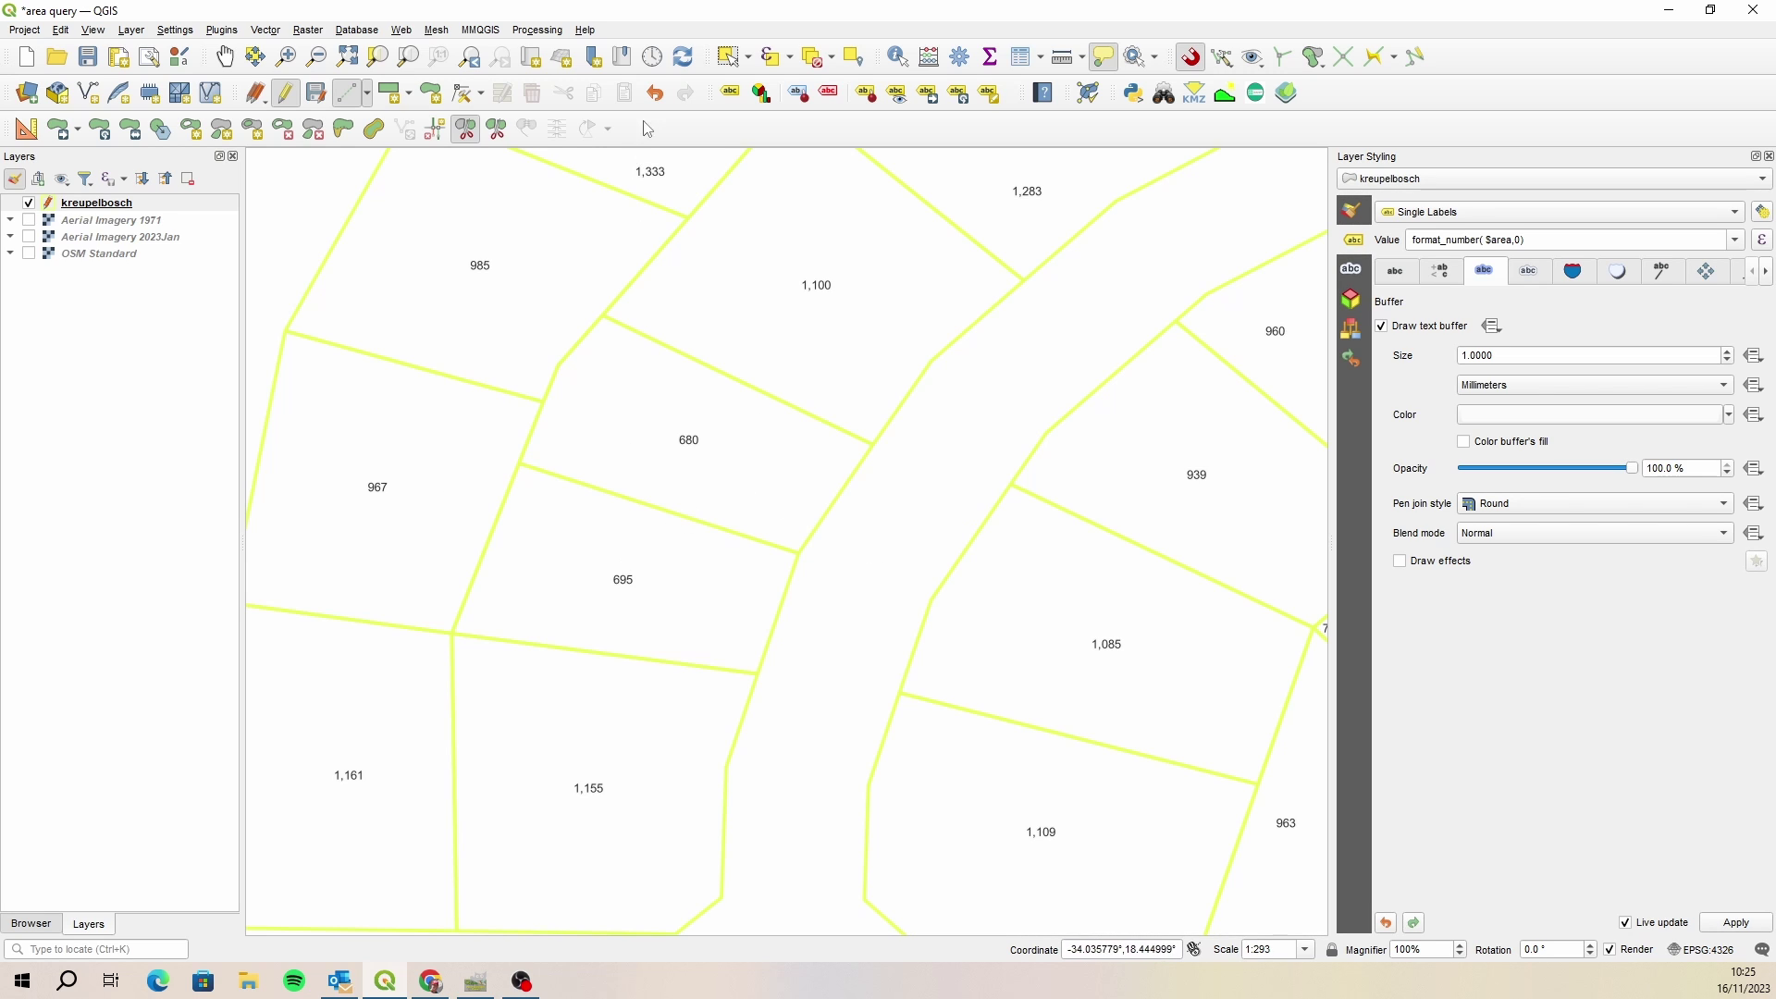
pyautogui.click(655, 94)
# Redraw the split line across parcel 1,375 and undo the 691/684 and 673/702 results.
pyautogui.click(842, 548)
pyautogui.click(798, 552)
pyautogui.click(496, 462)
pyautogui.rightClick(497, 462)
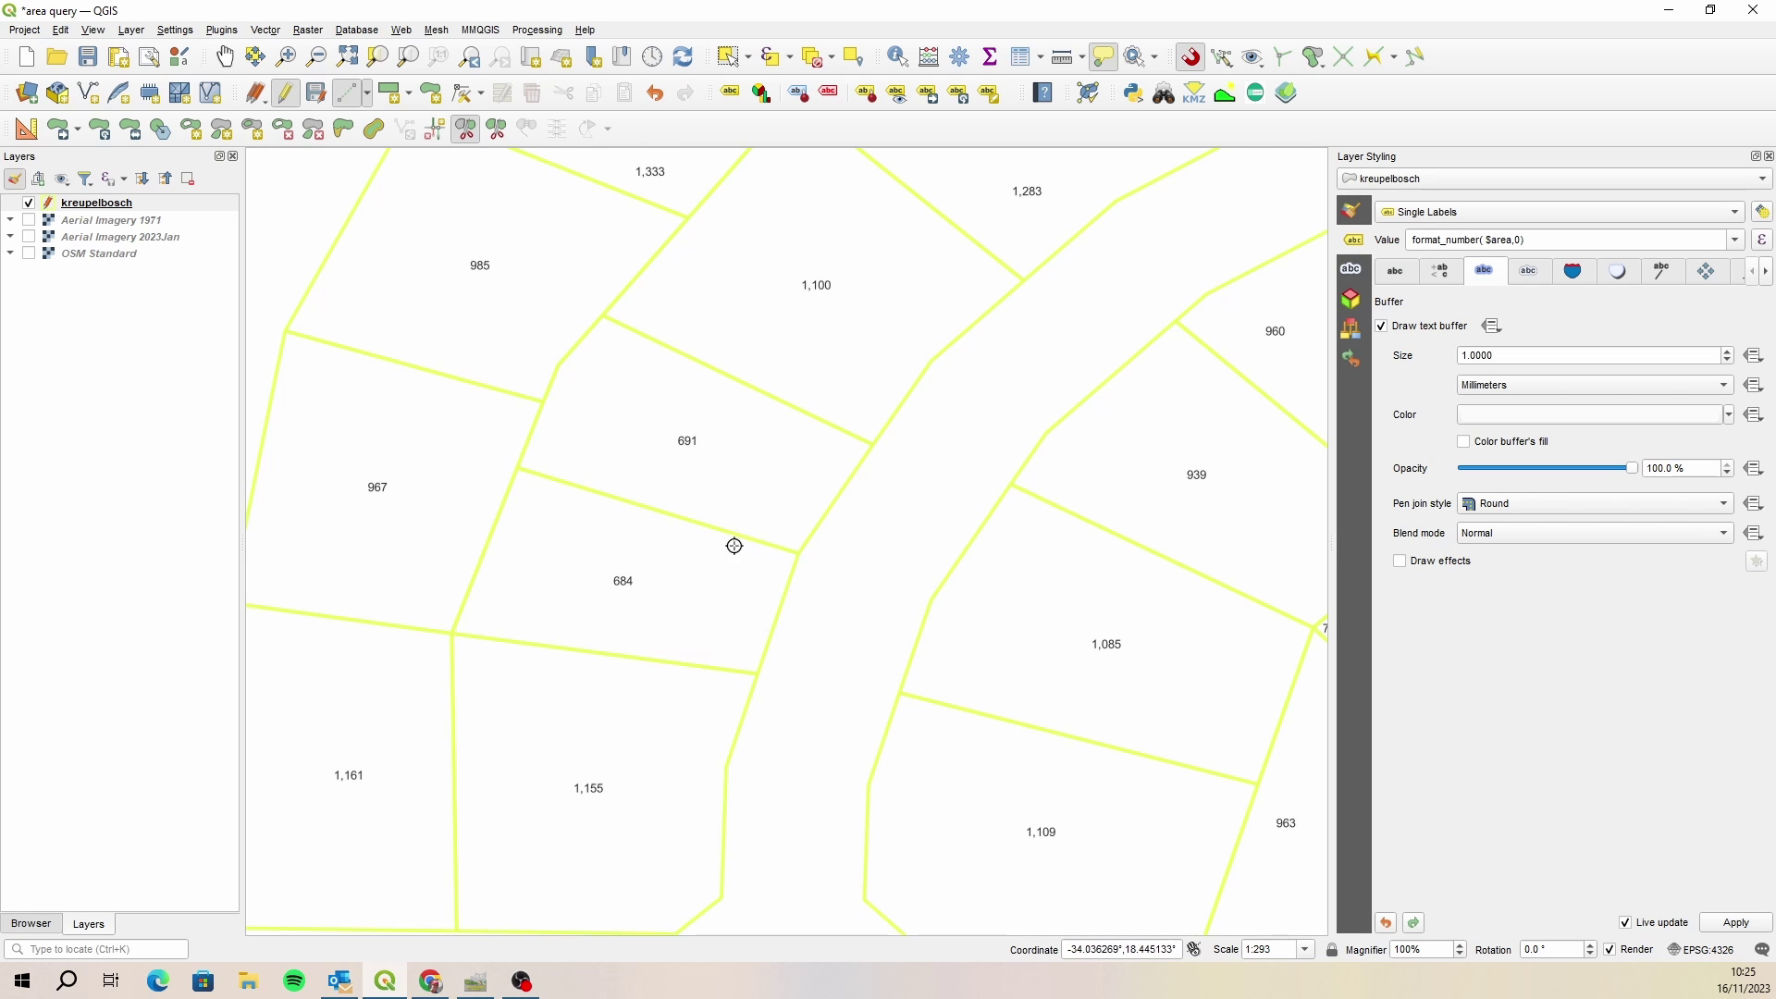
pyautogui.click(657, 94)
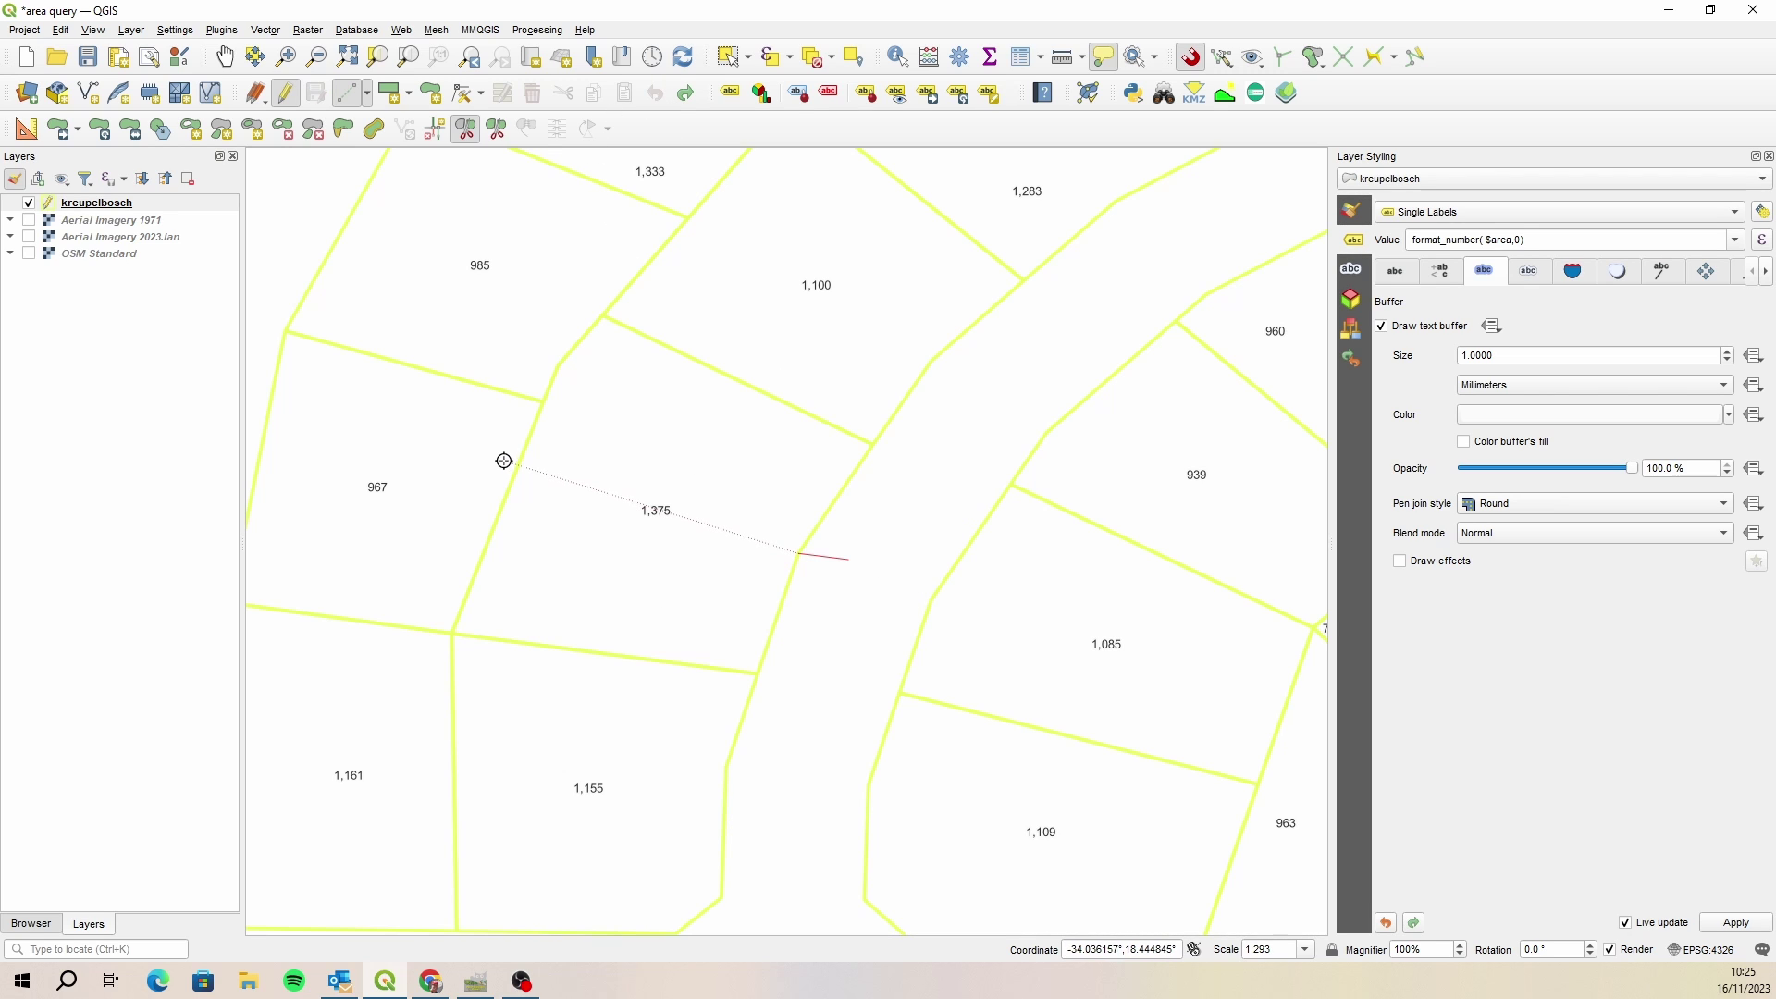
pyautogui.click(492, 456)
pyautogui.rightClick(493, 458)
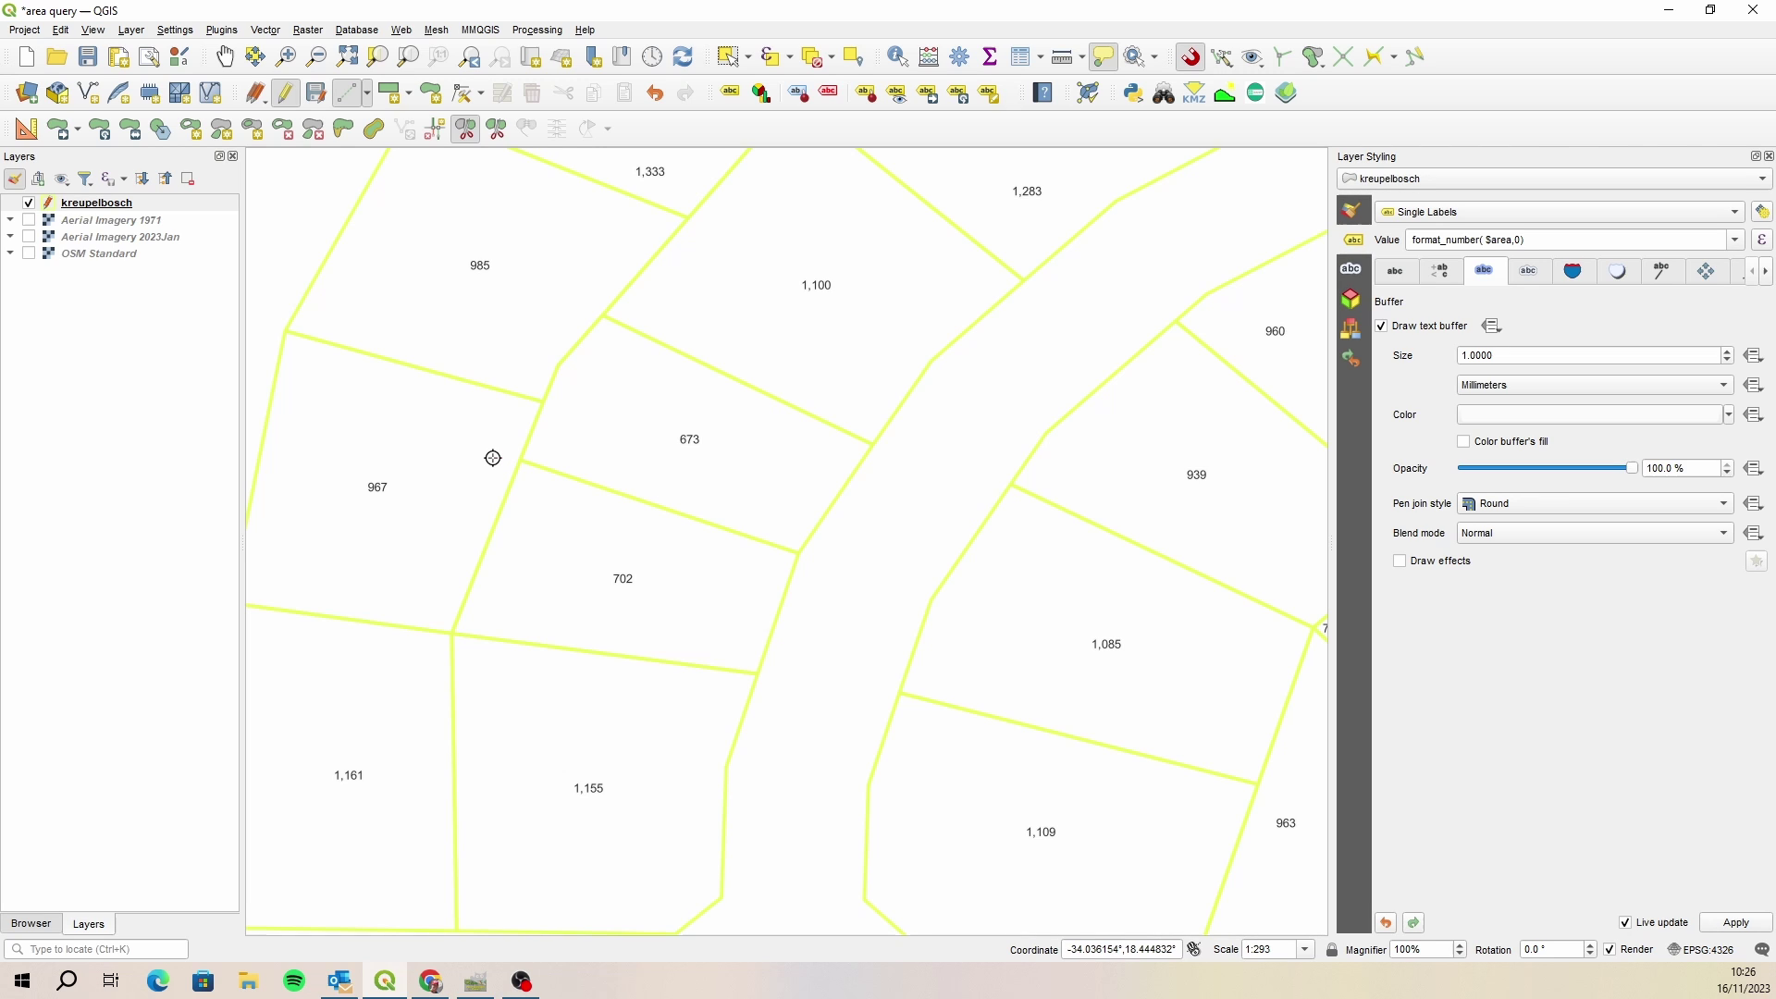
pyautogui.click(654, 94)
# Undo a 703/672 split, then divide parcel 1,375 into equal 687 and 688 parcels.
pyautogui.click(818, 547)
pyautogui.click(798, 553)
pyautogui.click(489, 465)
pyautogui.rightClick(476, 460)
pyautogui.click(655, 94)
pyautogui.click(830, 559)
pyautogui.click(798, 553)
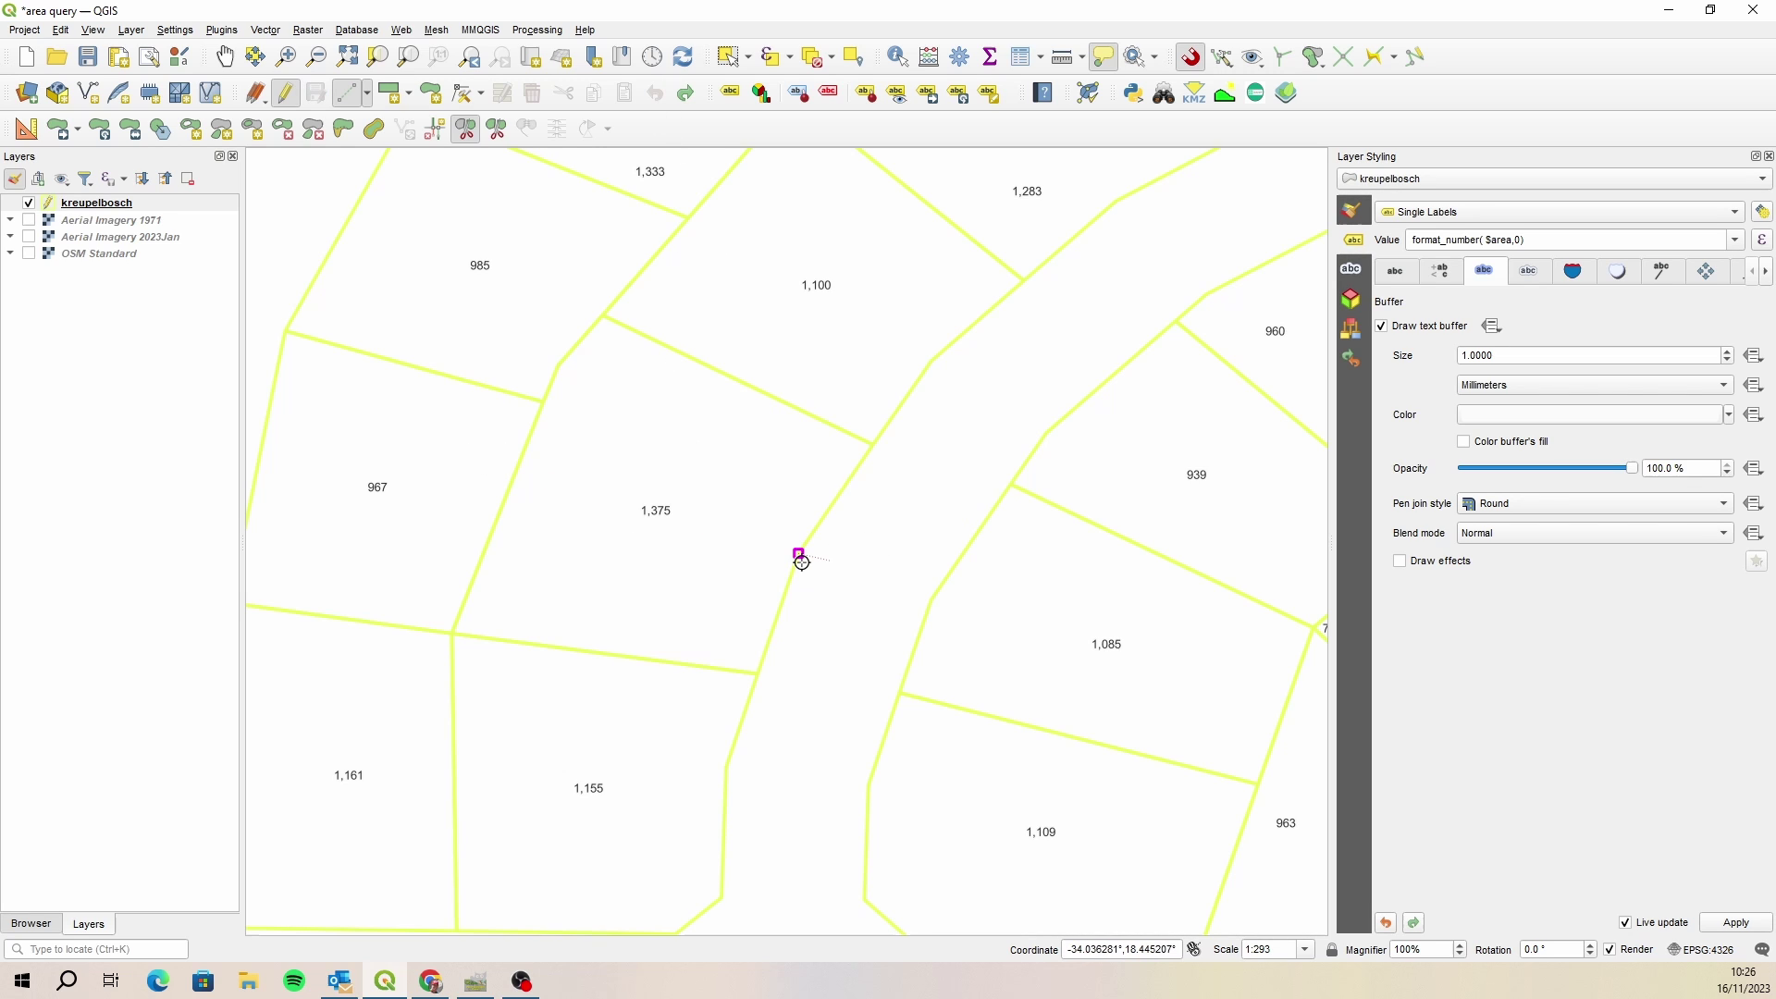
pyautogui.click(502, 458)
pyautogui.rightClick(503, 459)
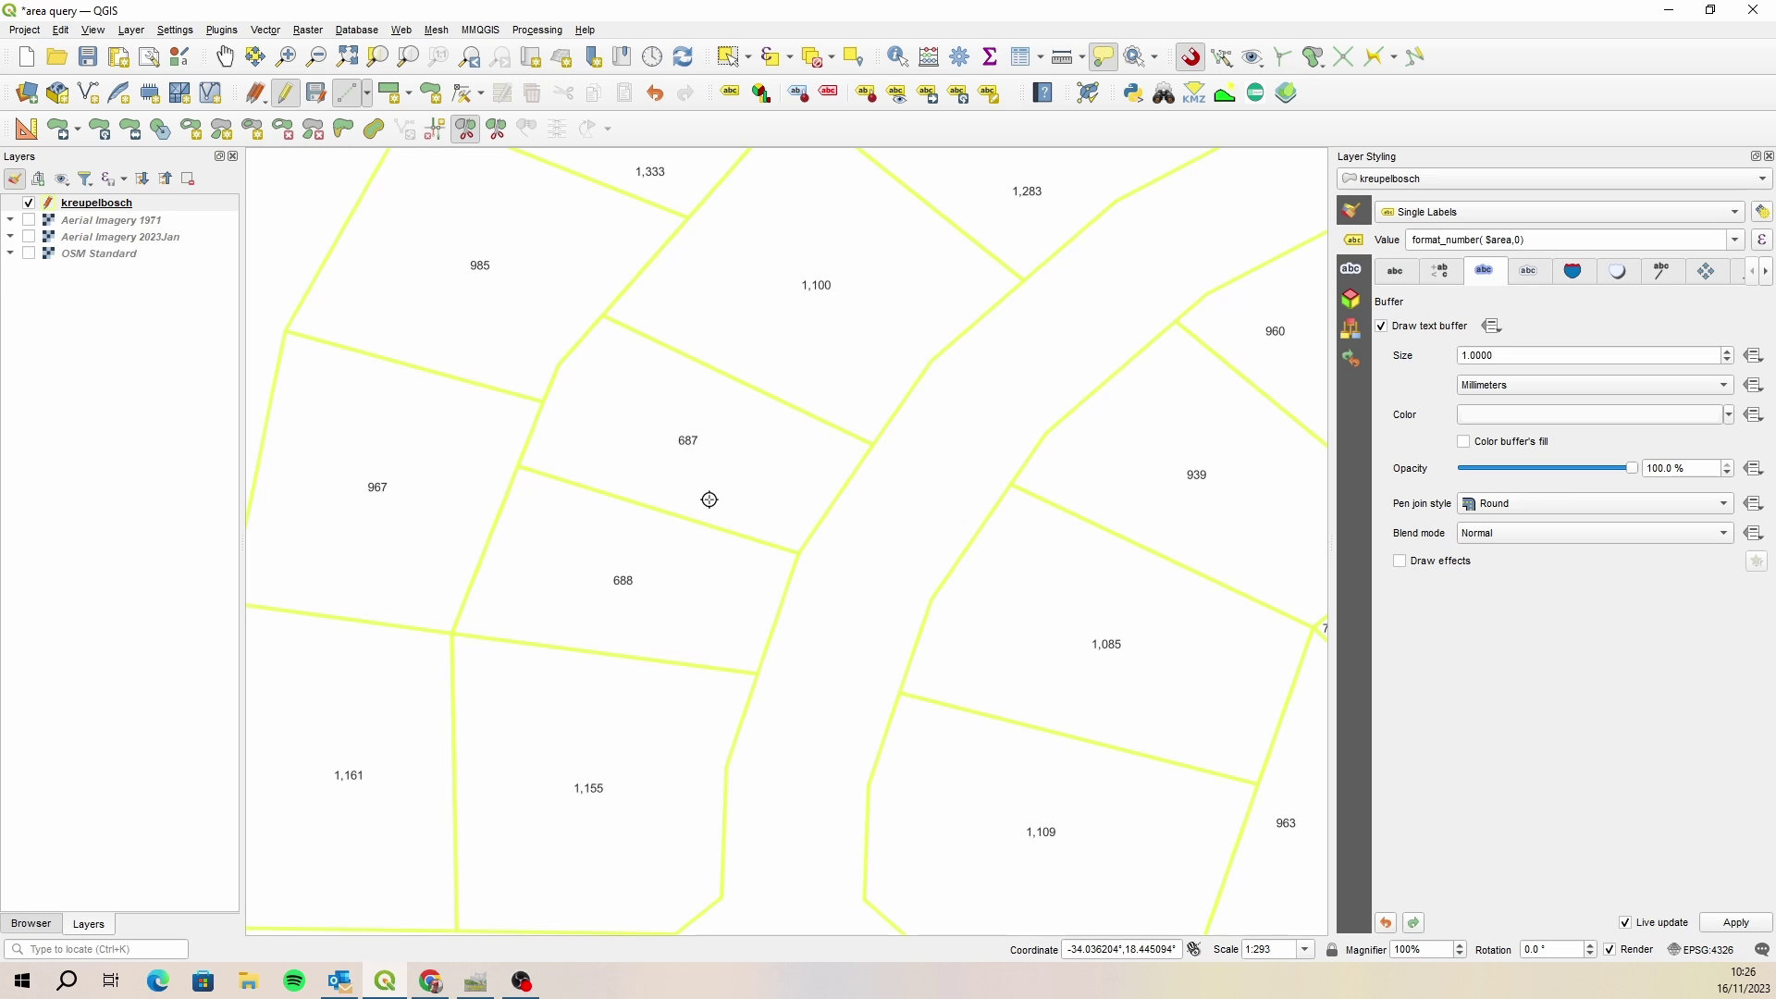
# Compare the imagery layers, leave Aerial Imagery 2023Jan showing, and zoom in on parcel 985.
pyautogui.moveTo(709, 500)
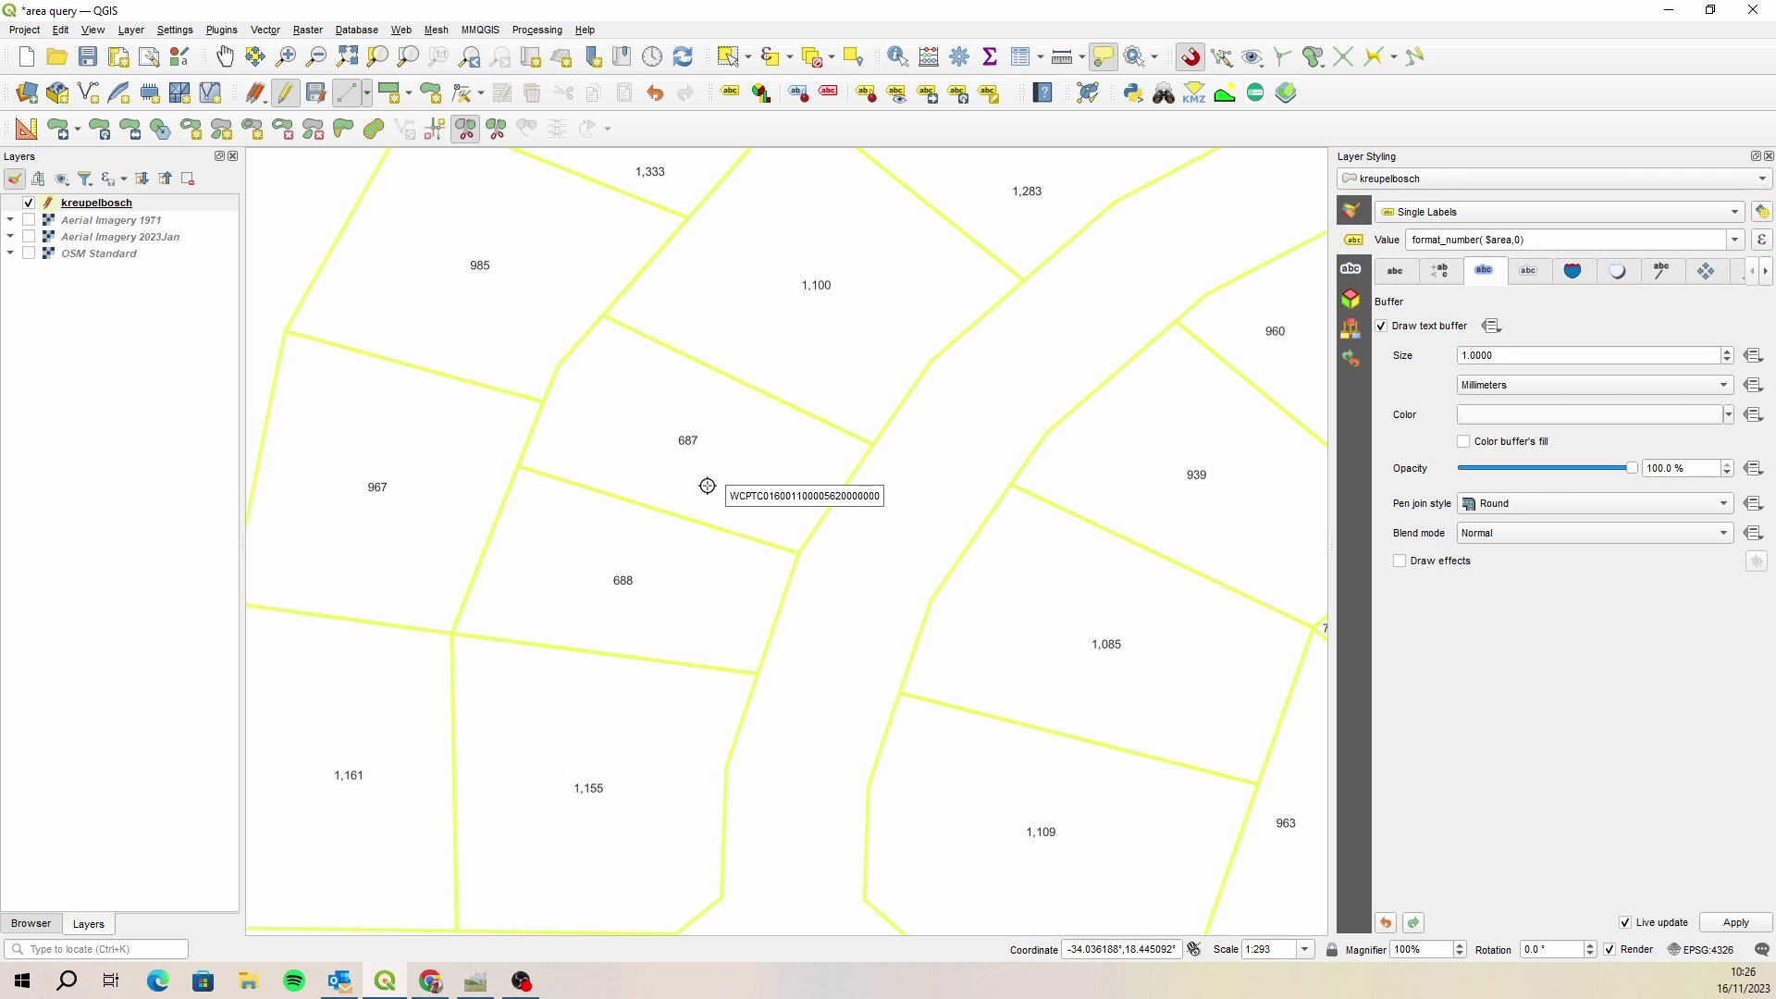
pyautogui.click(28, 237)
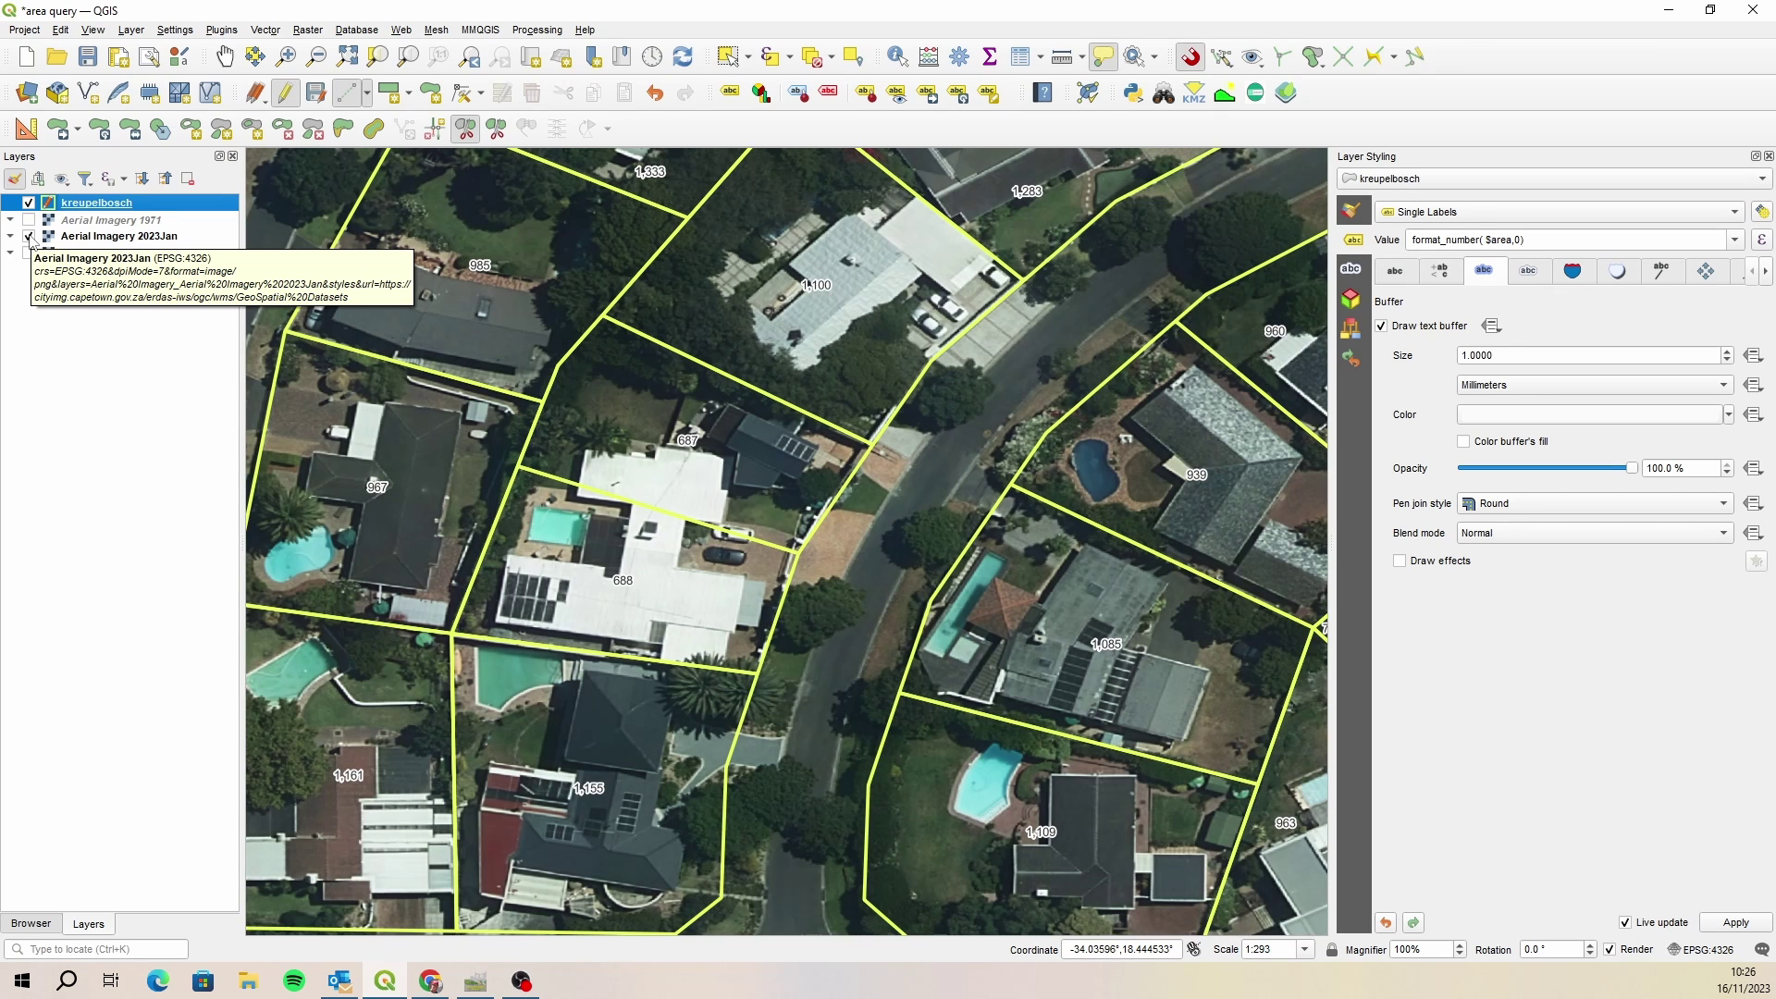
pyautogui.click(29, 237)
pyautogui.click(29, 220)
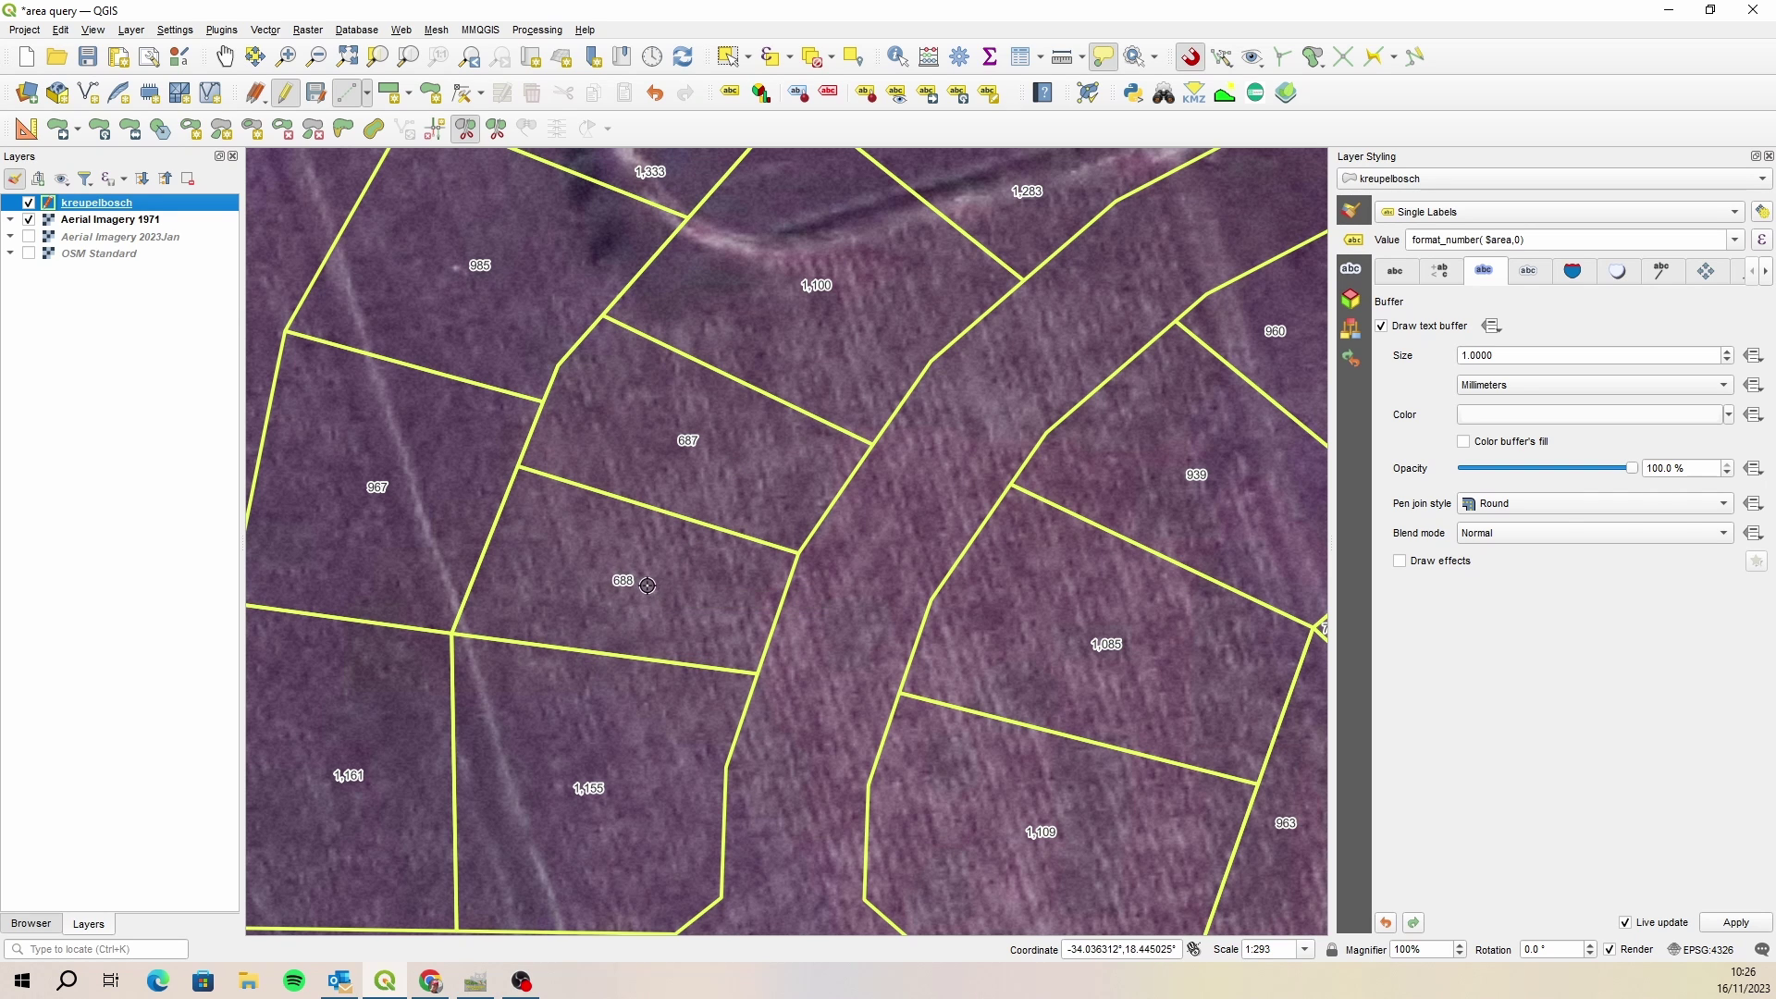
pyautogui.scroll(-2, 645, 583)
pyautogui.scroll(2, 745, 482)
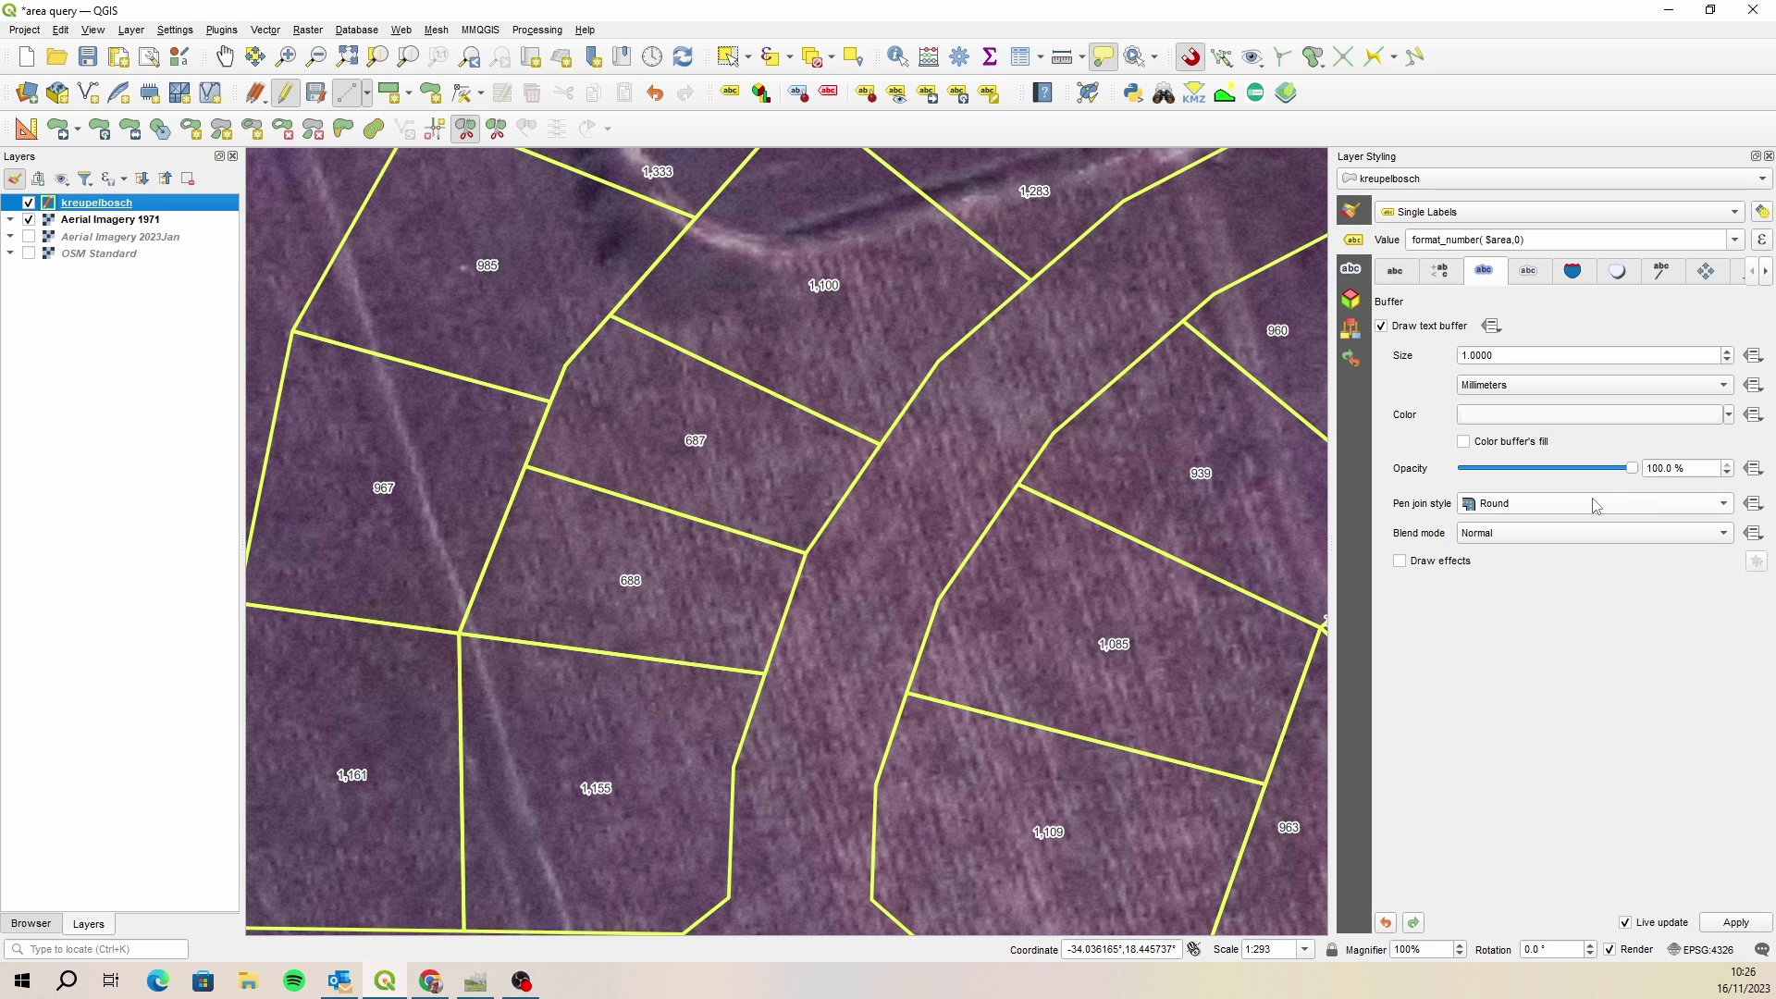
pyautogui.click(28, 221)
pyautogui.click(29, 237)
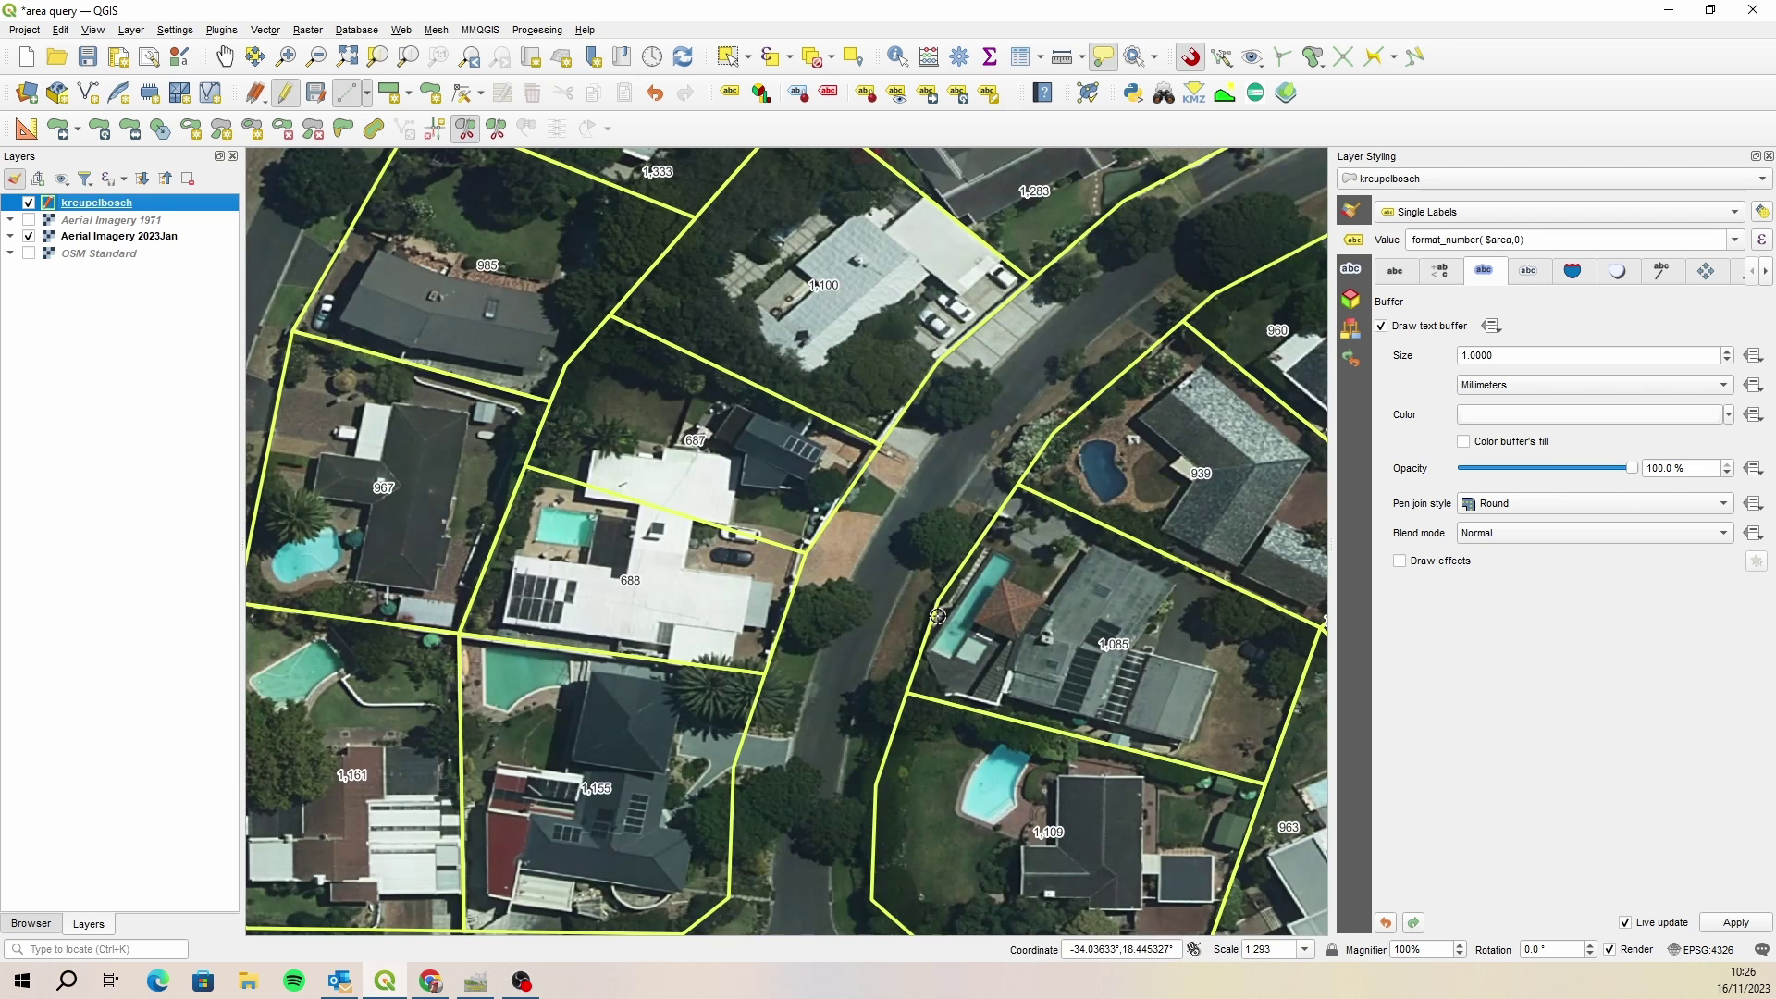
pyautogui.scroll(-1, 701, 425)
pyautogui.scroll(2, 702, 424)
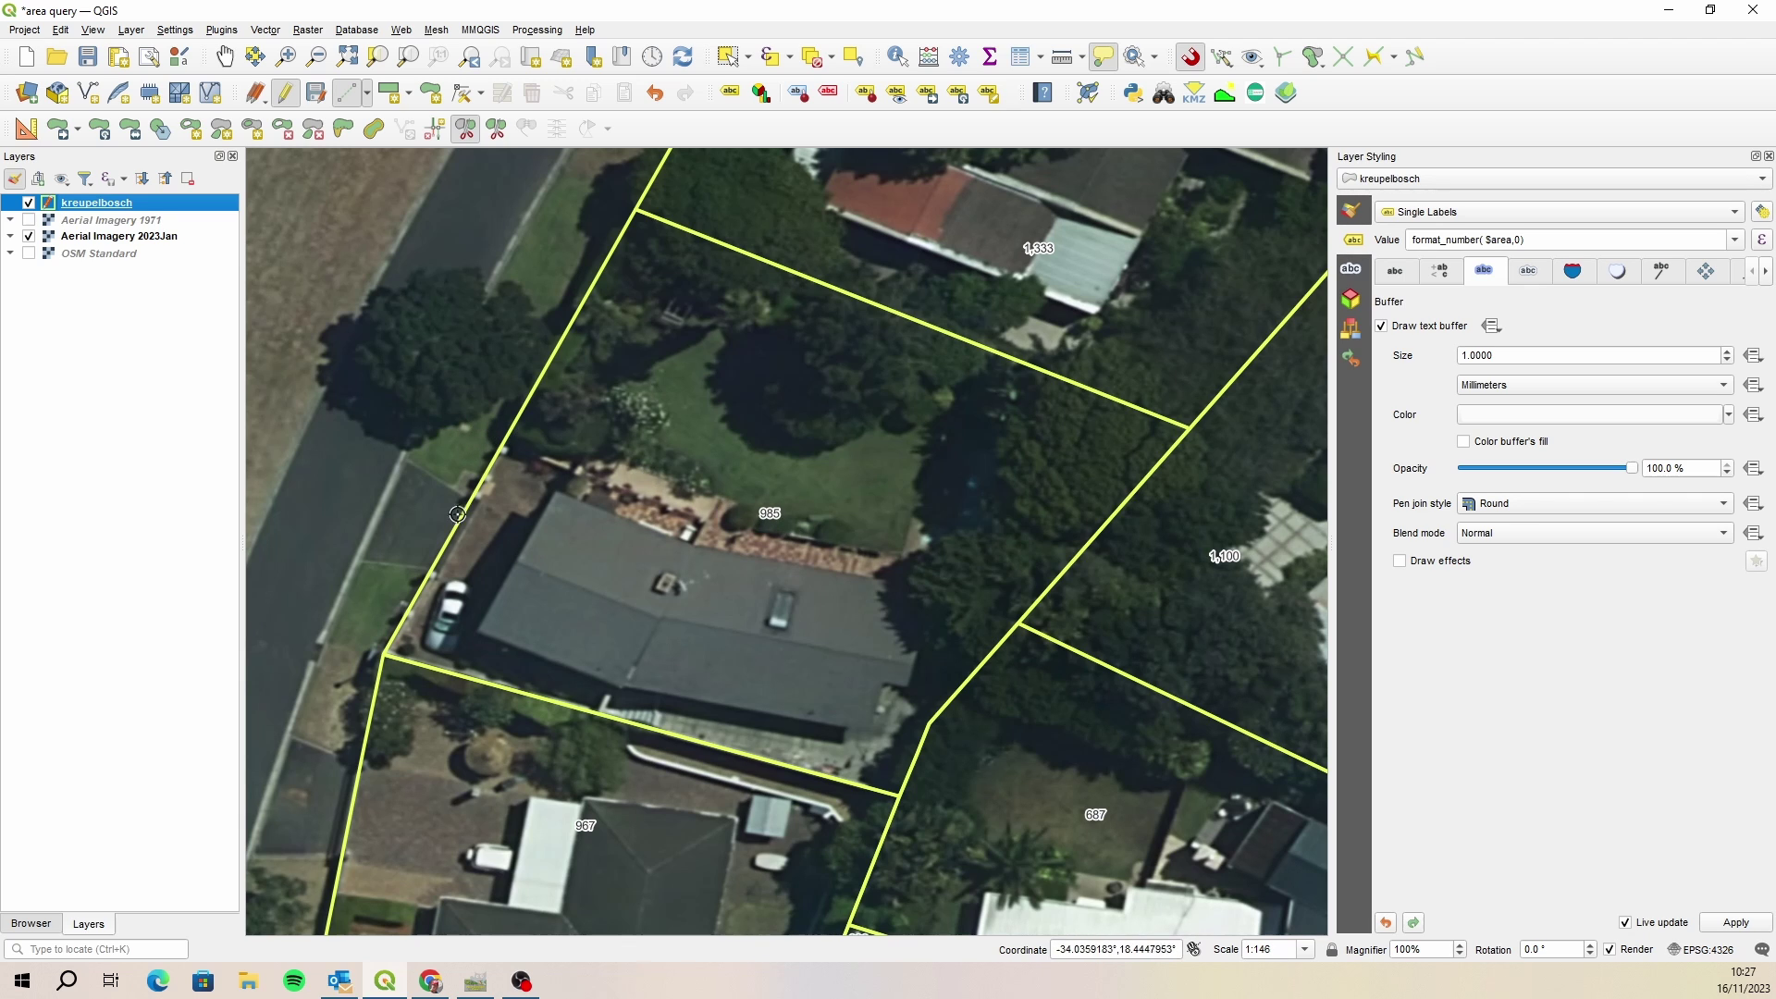
# Cut parcel 985 along the house's north wall into parcels of 524 and 462.
pyautogui.click(472, 428)
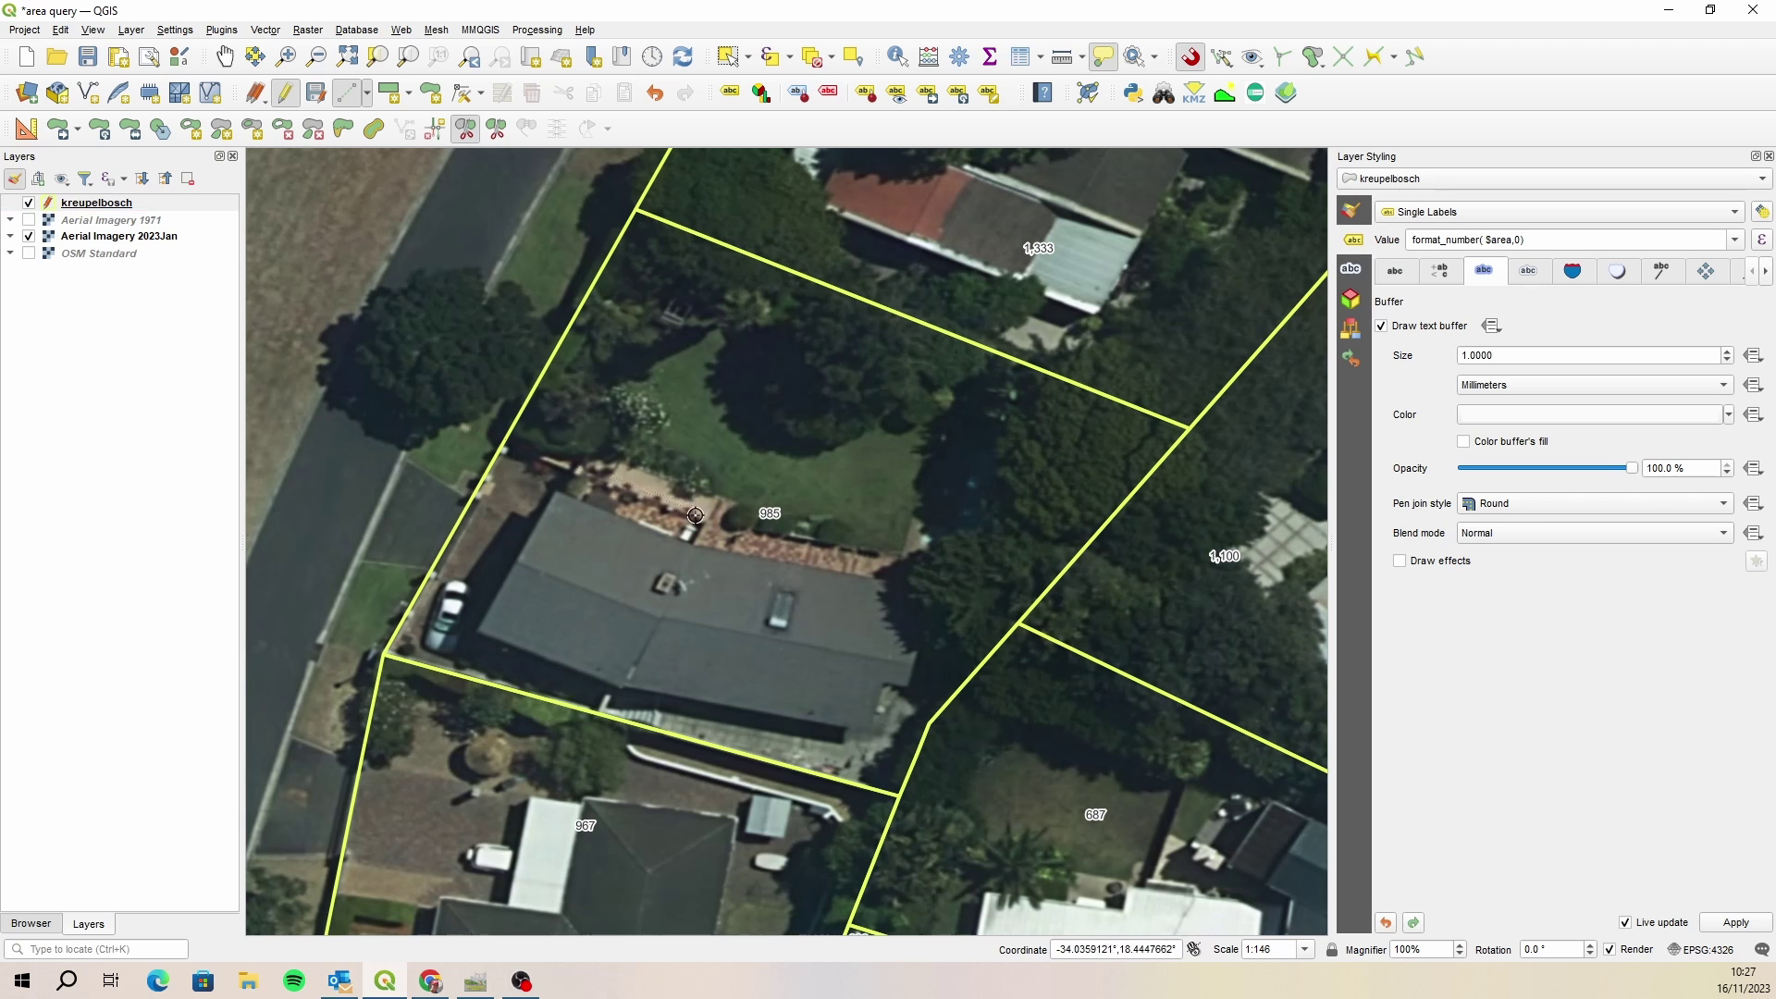
pyautogui.click(918, 560)
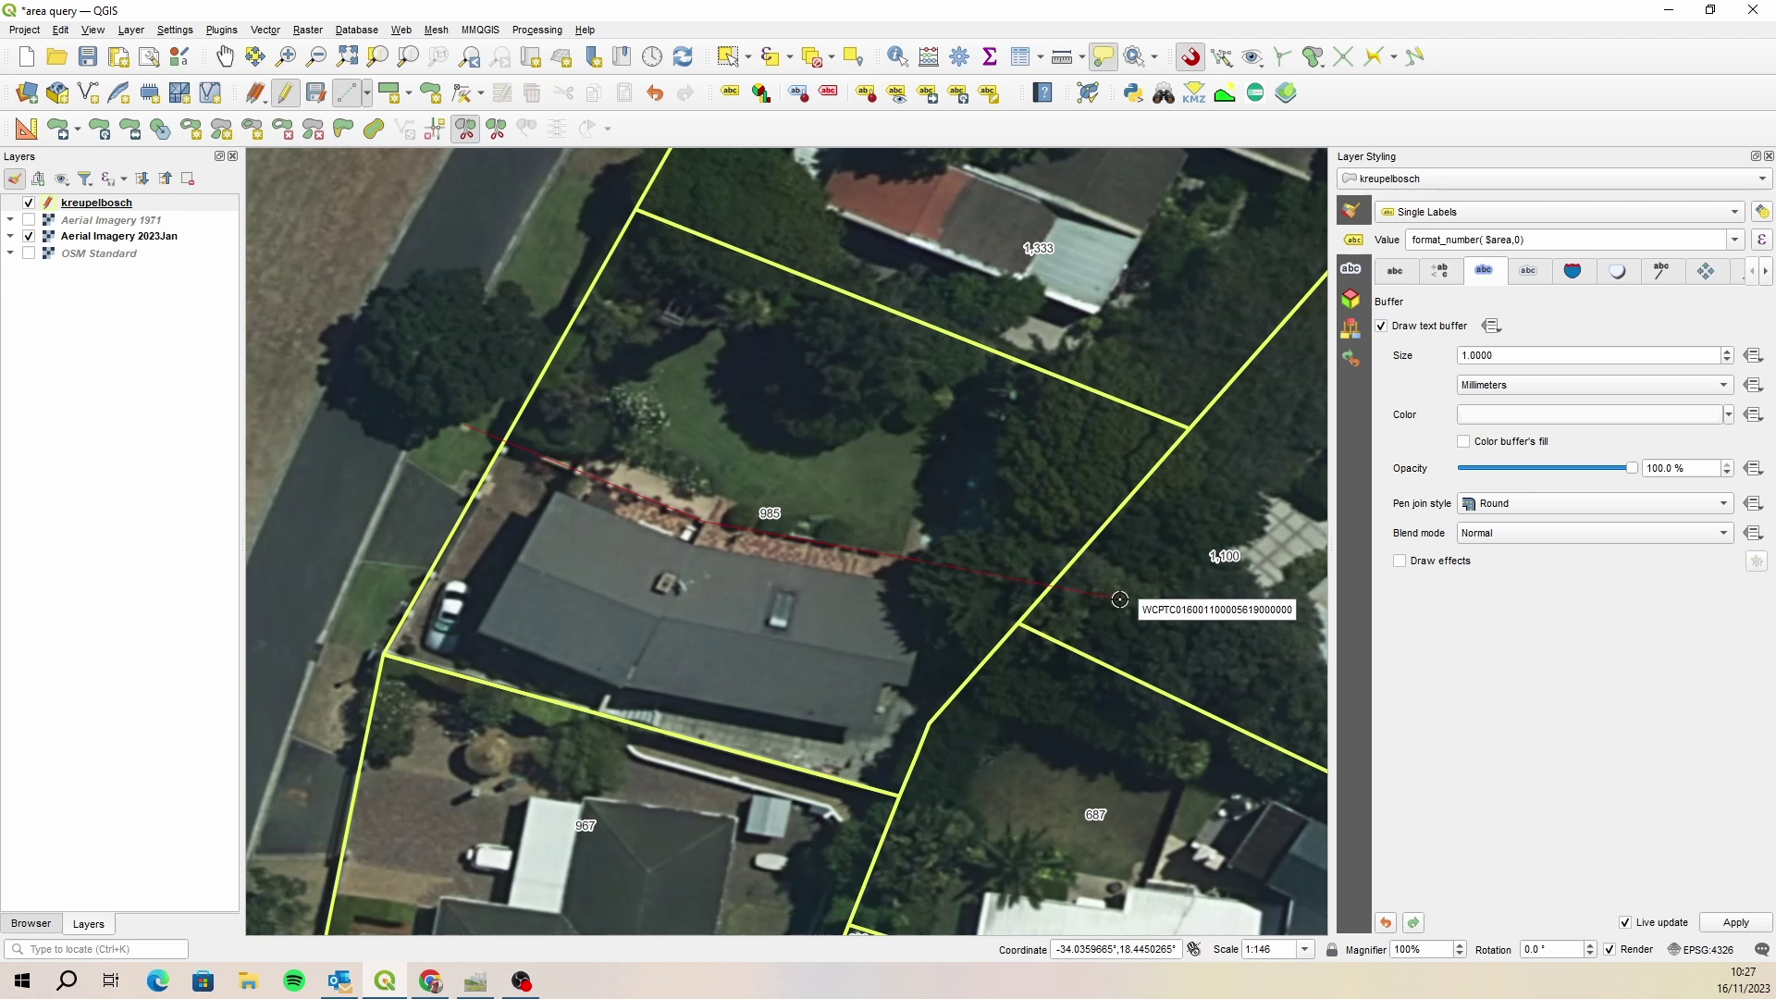
pyautogui.rightClick(1149, 576)
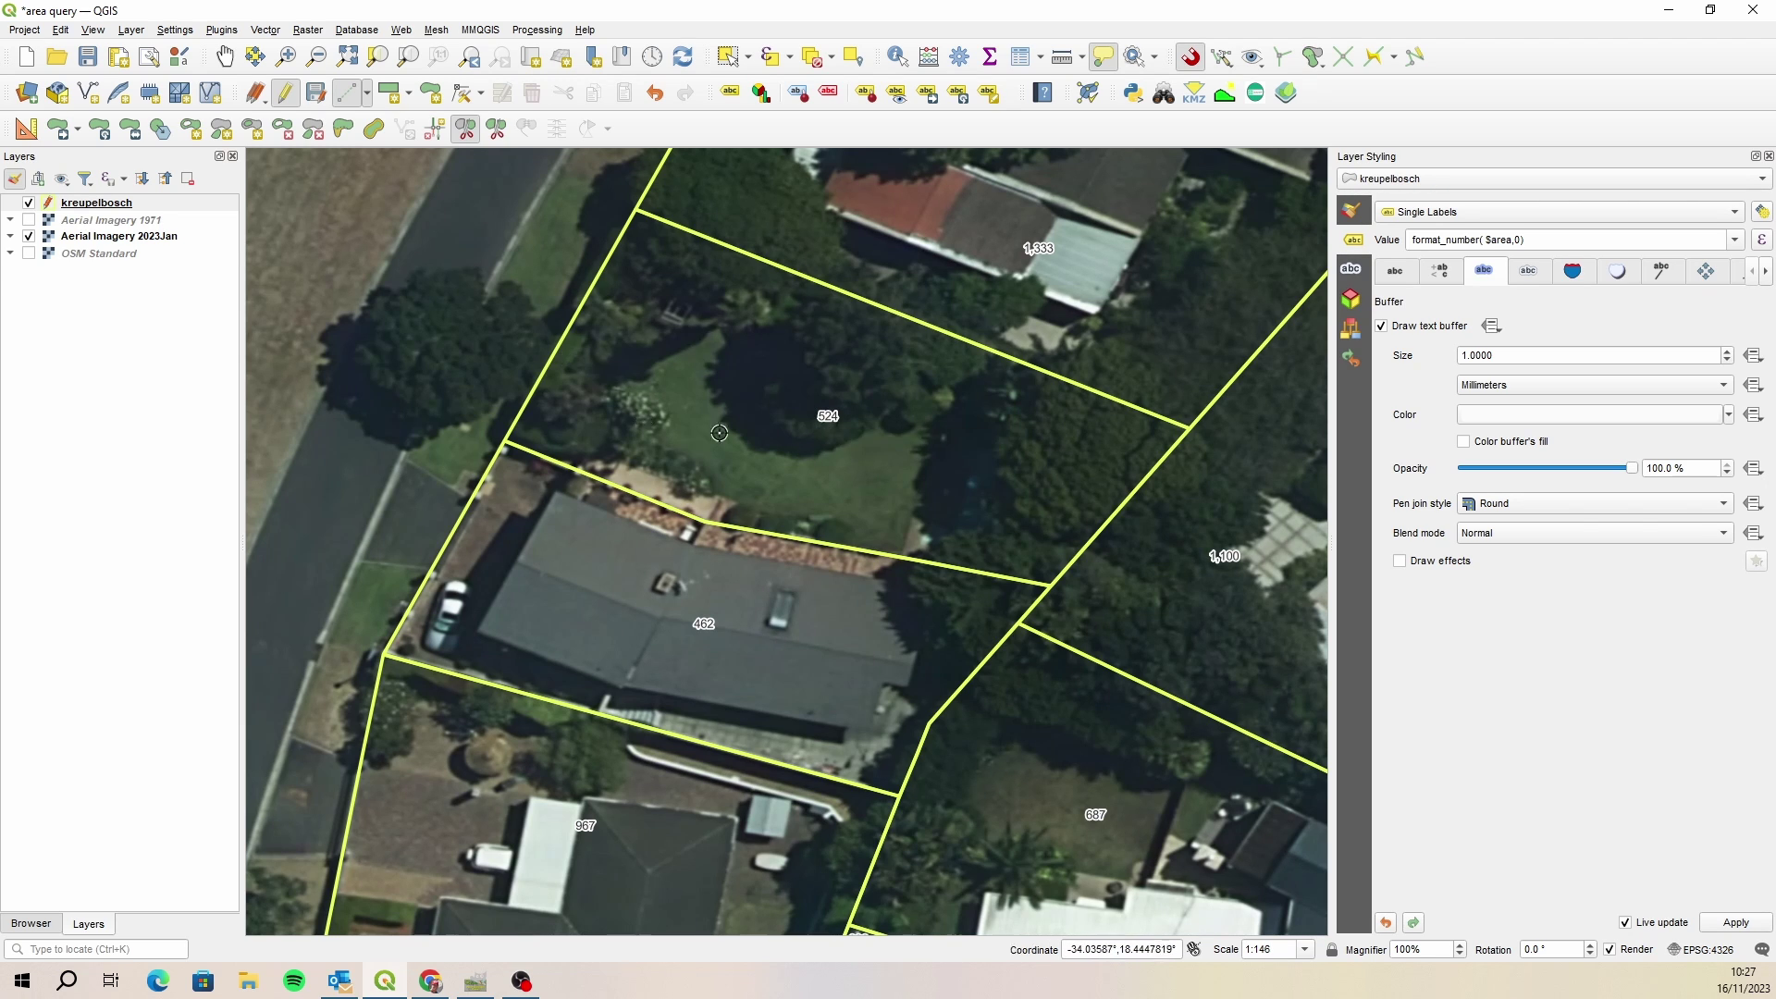
pyautogui.scroll(-1, 712, 428)
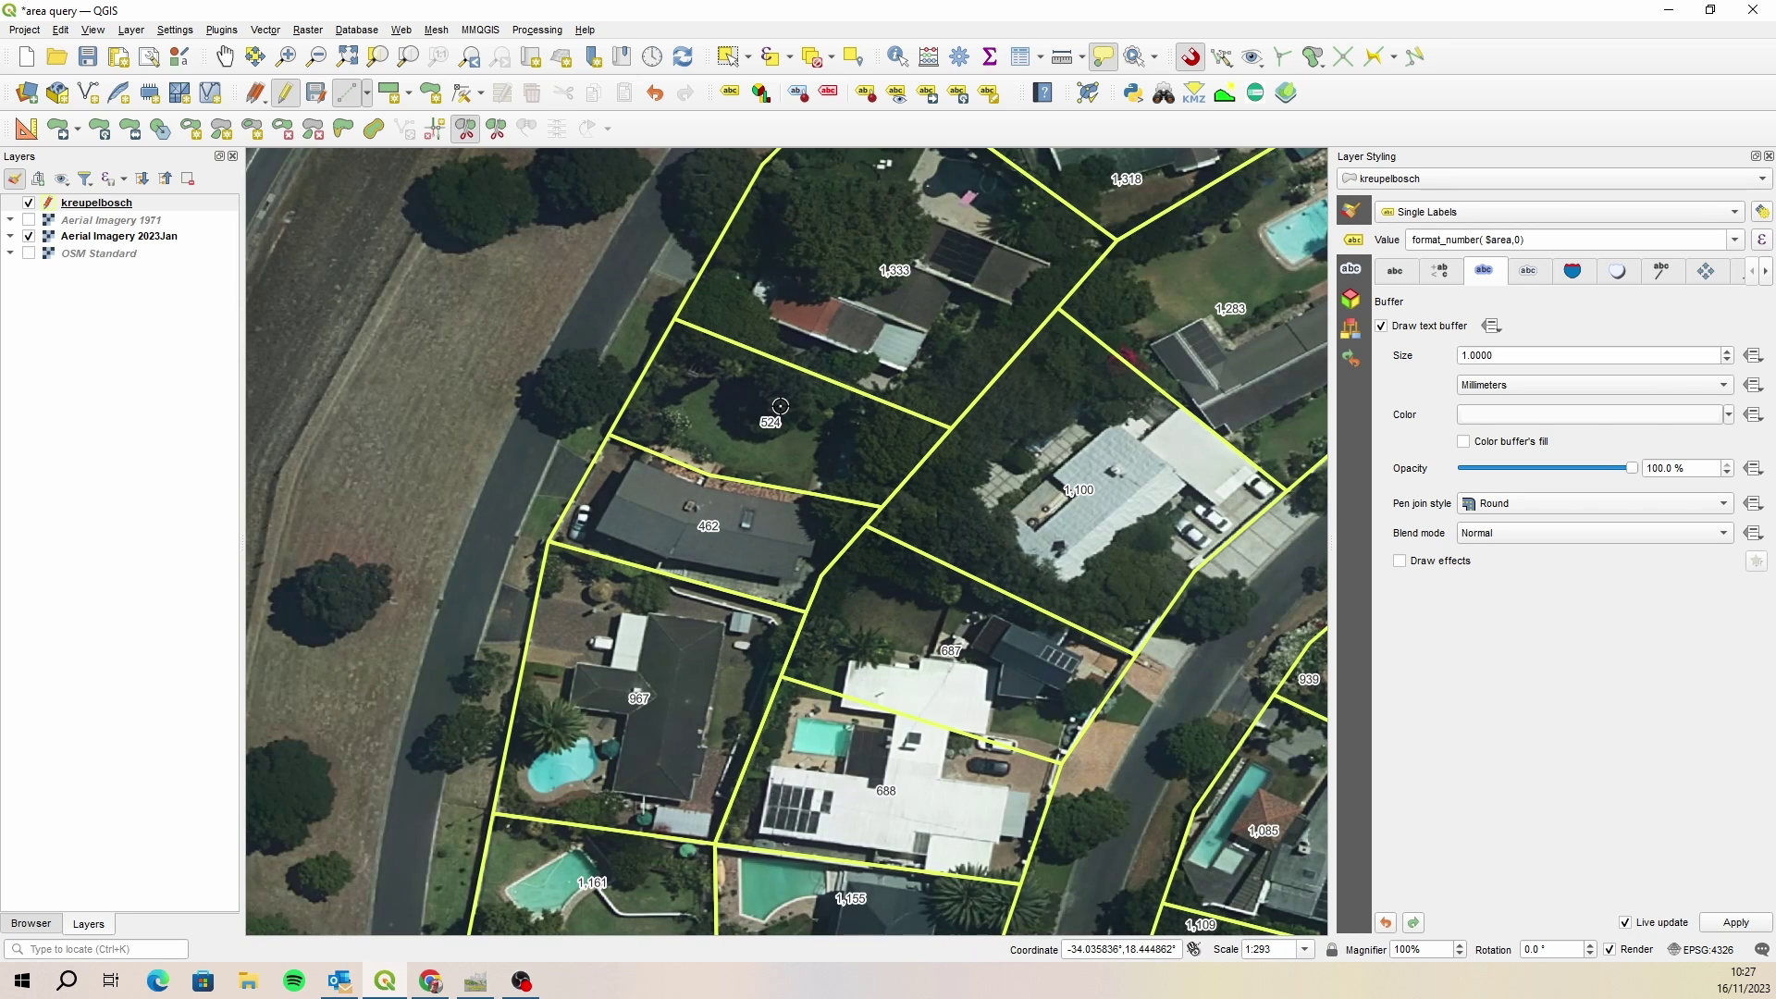
# Show the Aerial Imagery 1971 layer and hide the 2023Jan layer.
pyautogui.moveTo(780, 406)
pyautogui.scroll(-1, 494, 528)
pyautogui.scroll(1, 625, 347)
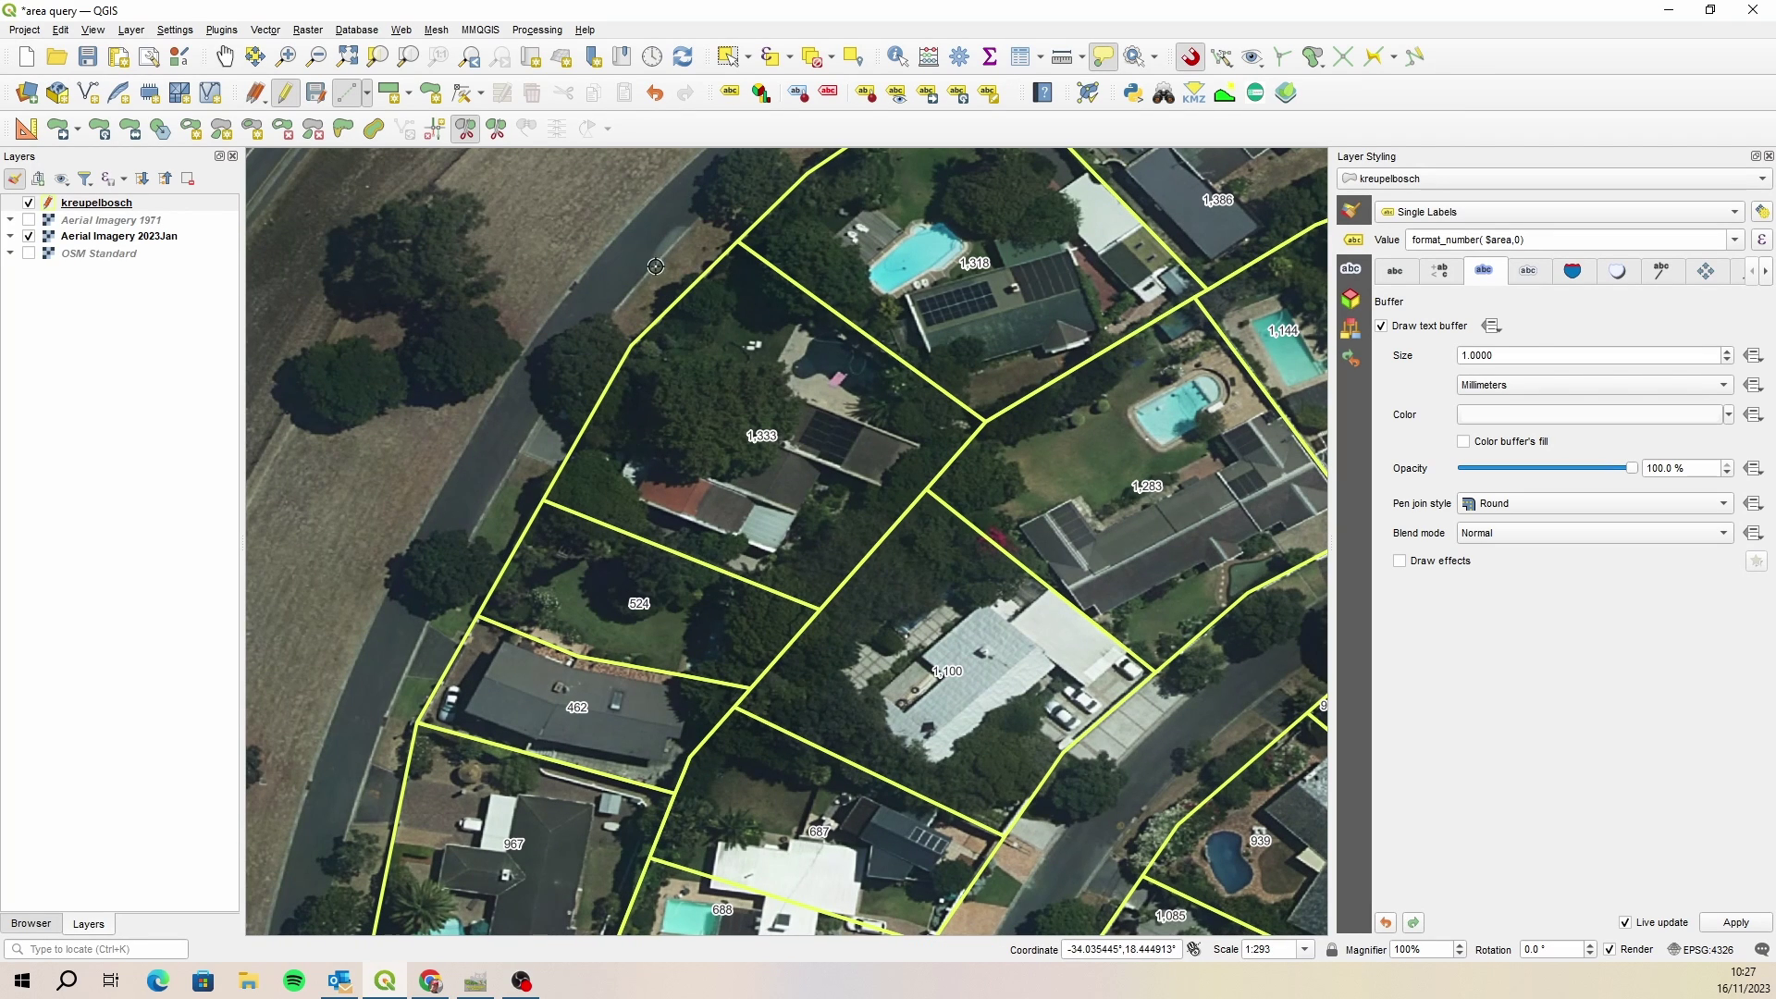
pyautogui.click(29, 220)
pyautogui.click(28, 236)
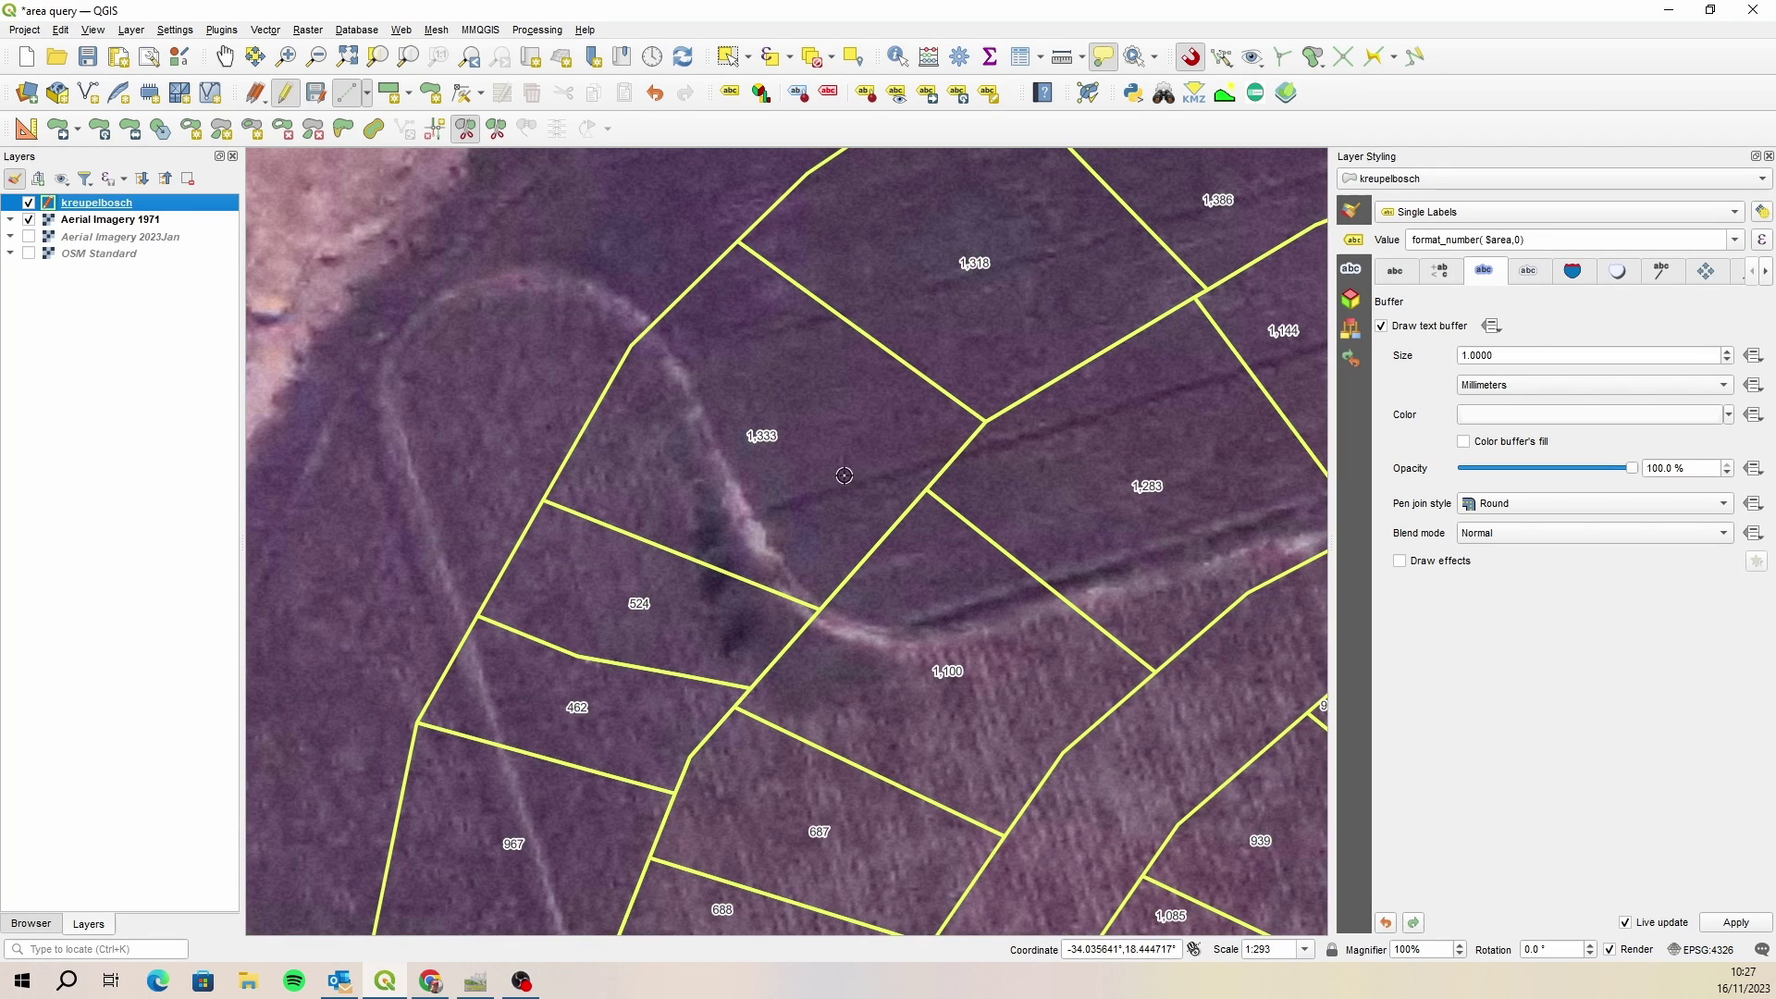
# Split parcel 1,333 with a bent line into 695 and 638, leaving a panhandle to the road.
pyautogui.click(693, 260)
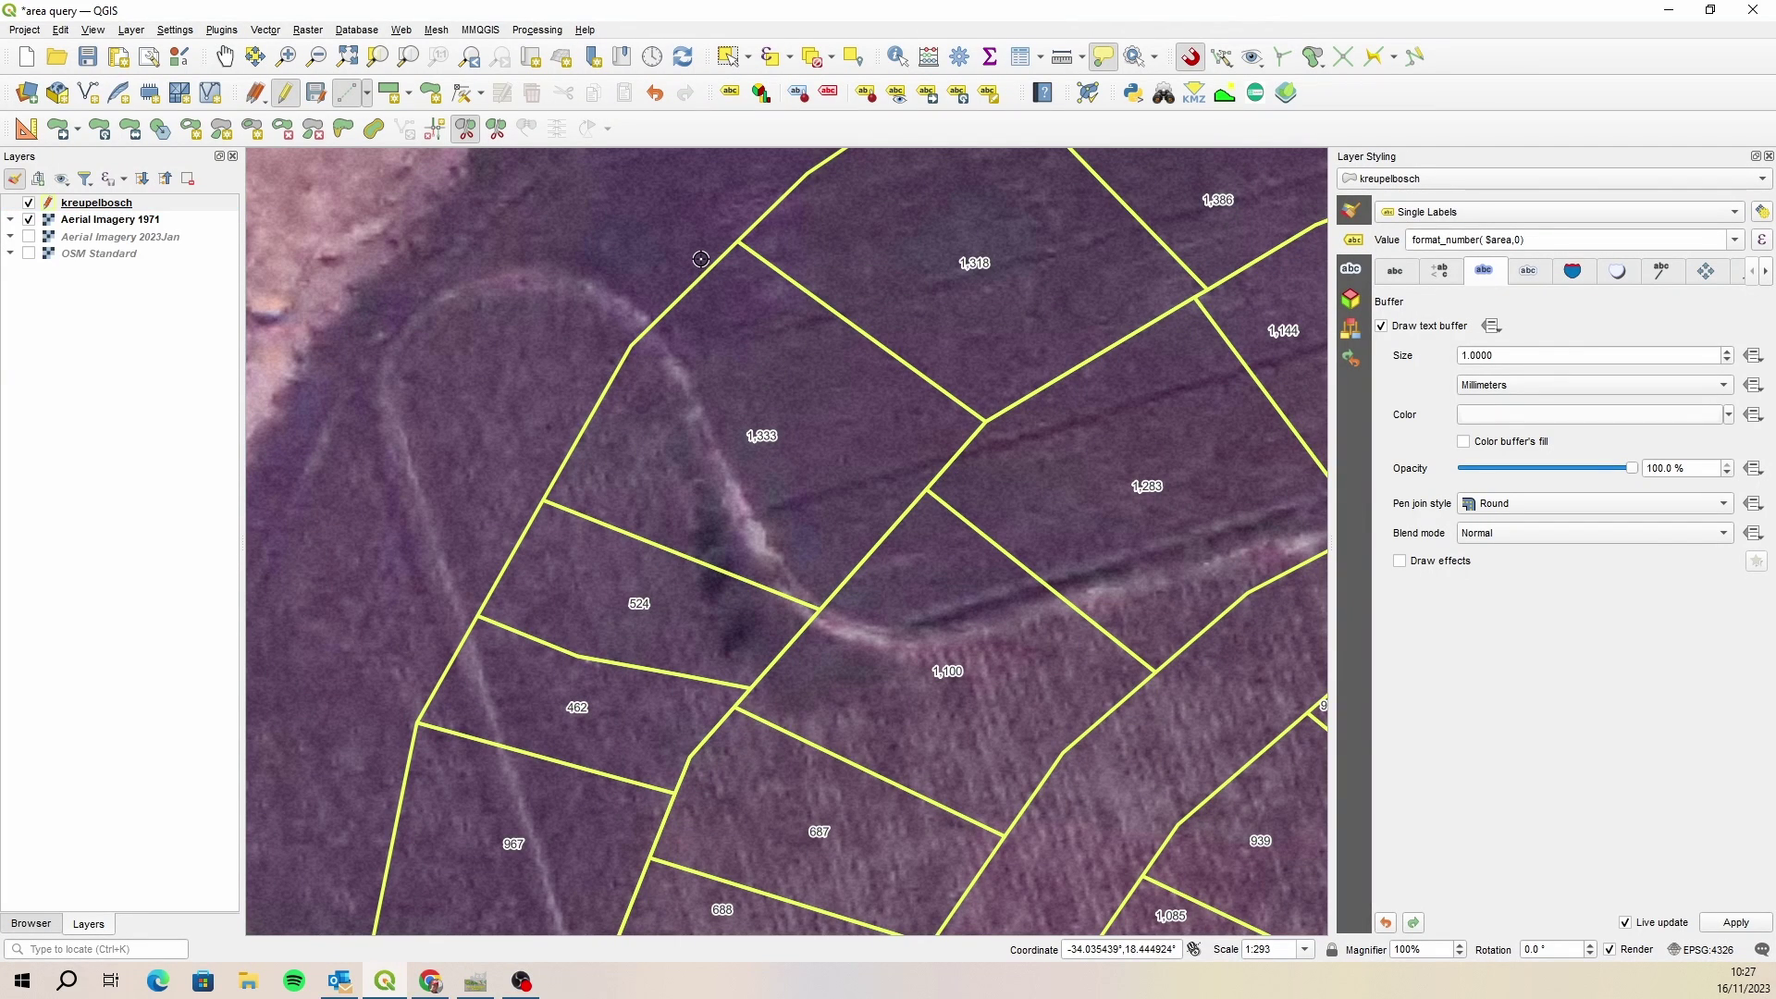
pyautogui.click(847, 371)
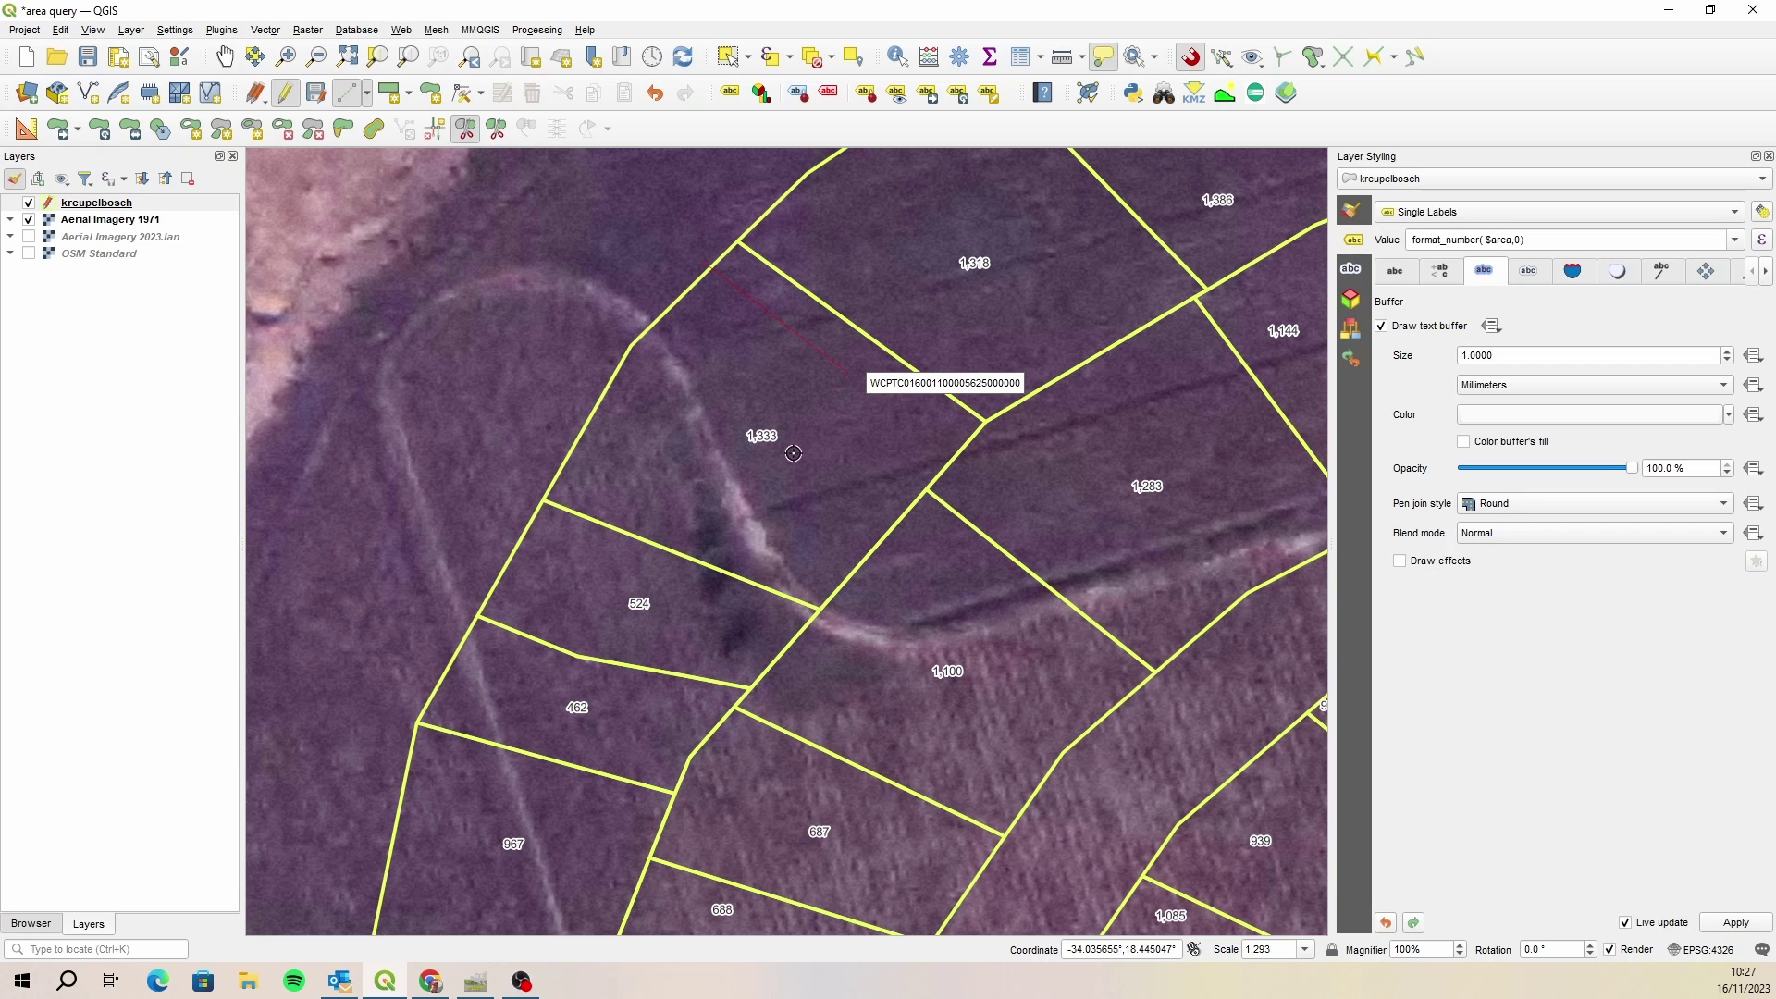
pyautogui.click(673, 572)
pyautogui.rightClick(674, 572)
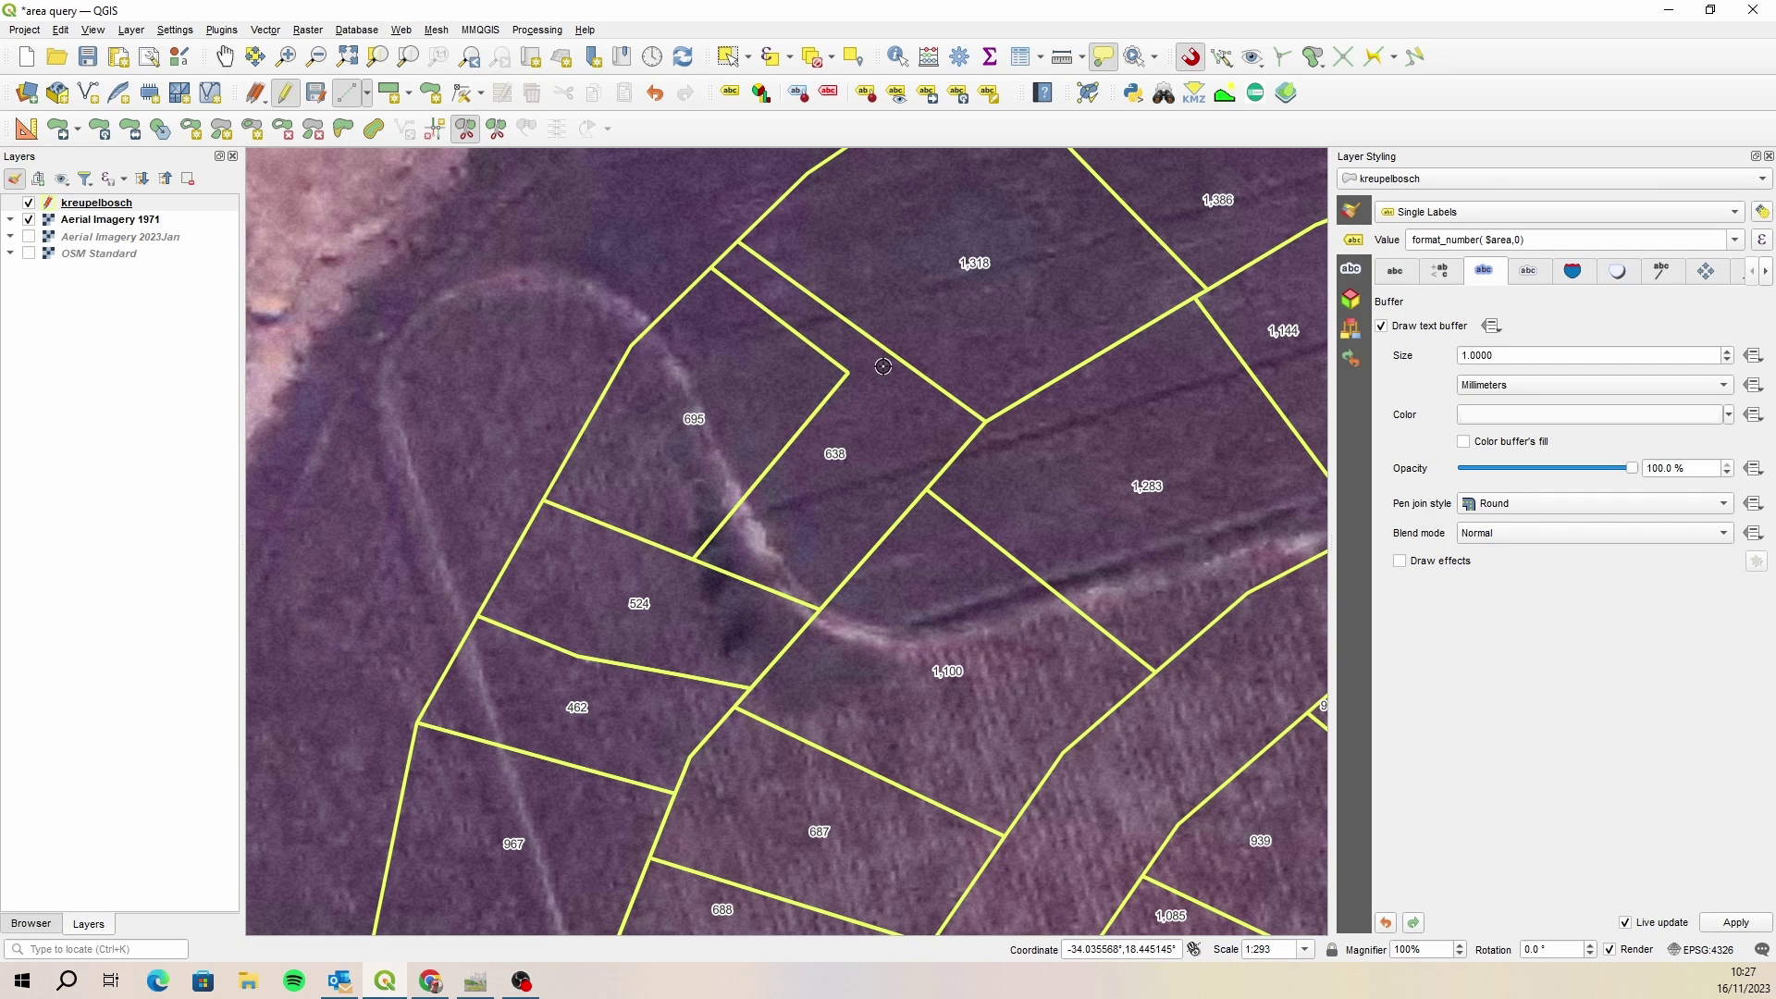
pyautogui.moveTo(883, 366)
pyautogui.moveTo(714, 310)
pyautogui.moveTo(623, 377)
pyautogui.moveTo(626, 459)
pyautogui.scroll(-1, 442, 290)
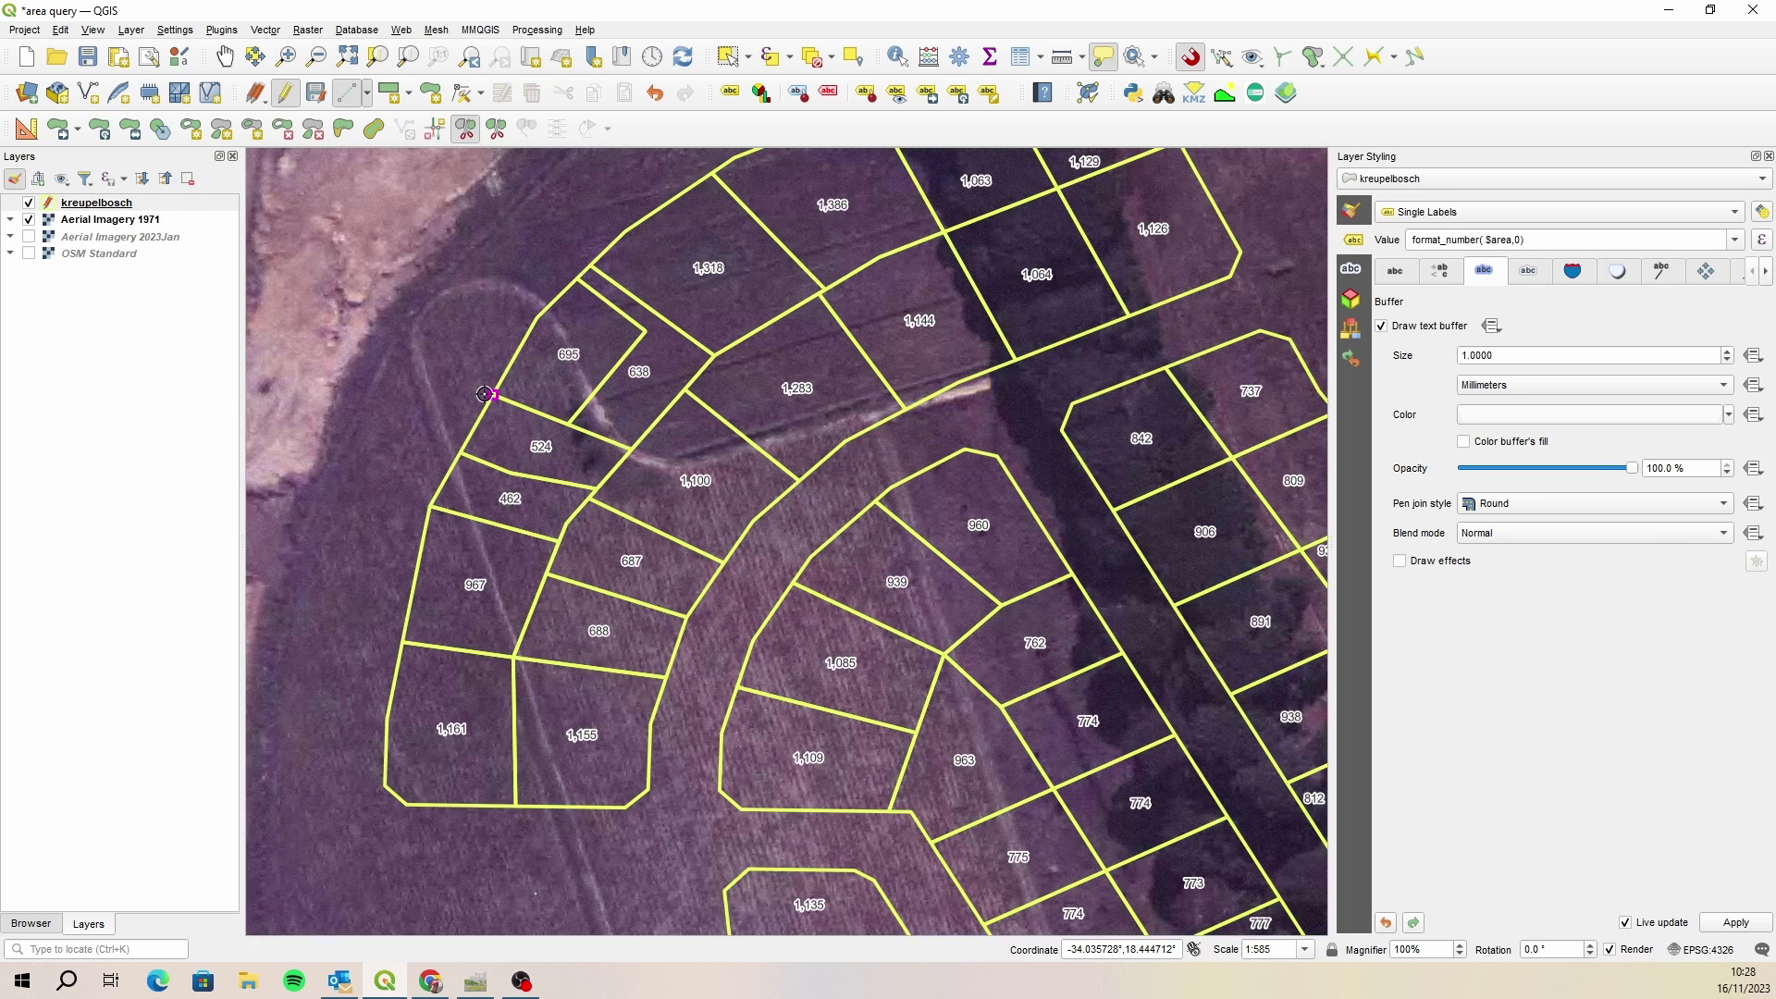
pyautogui.moveTo(485, 394)
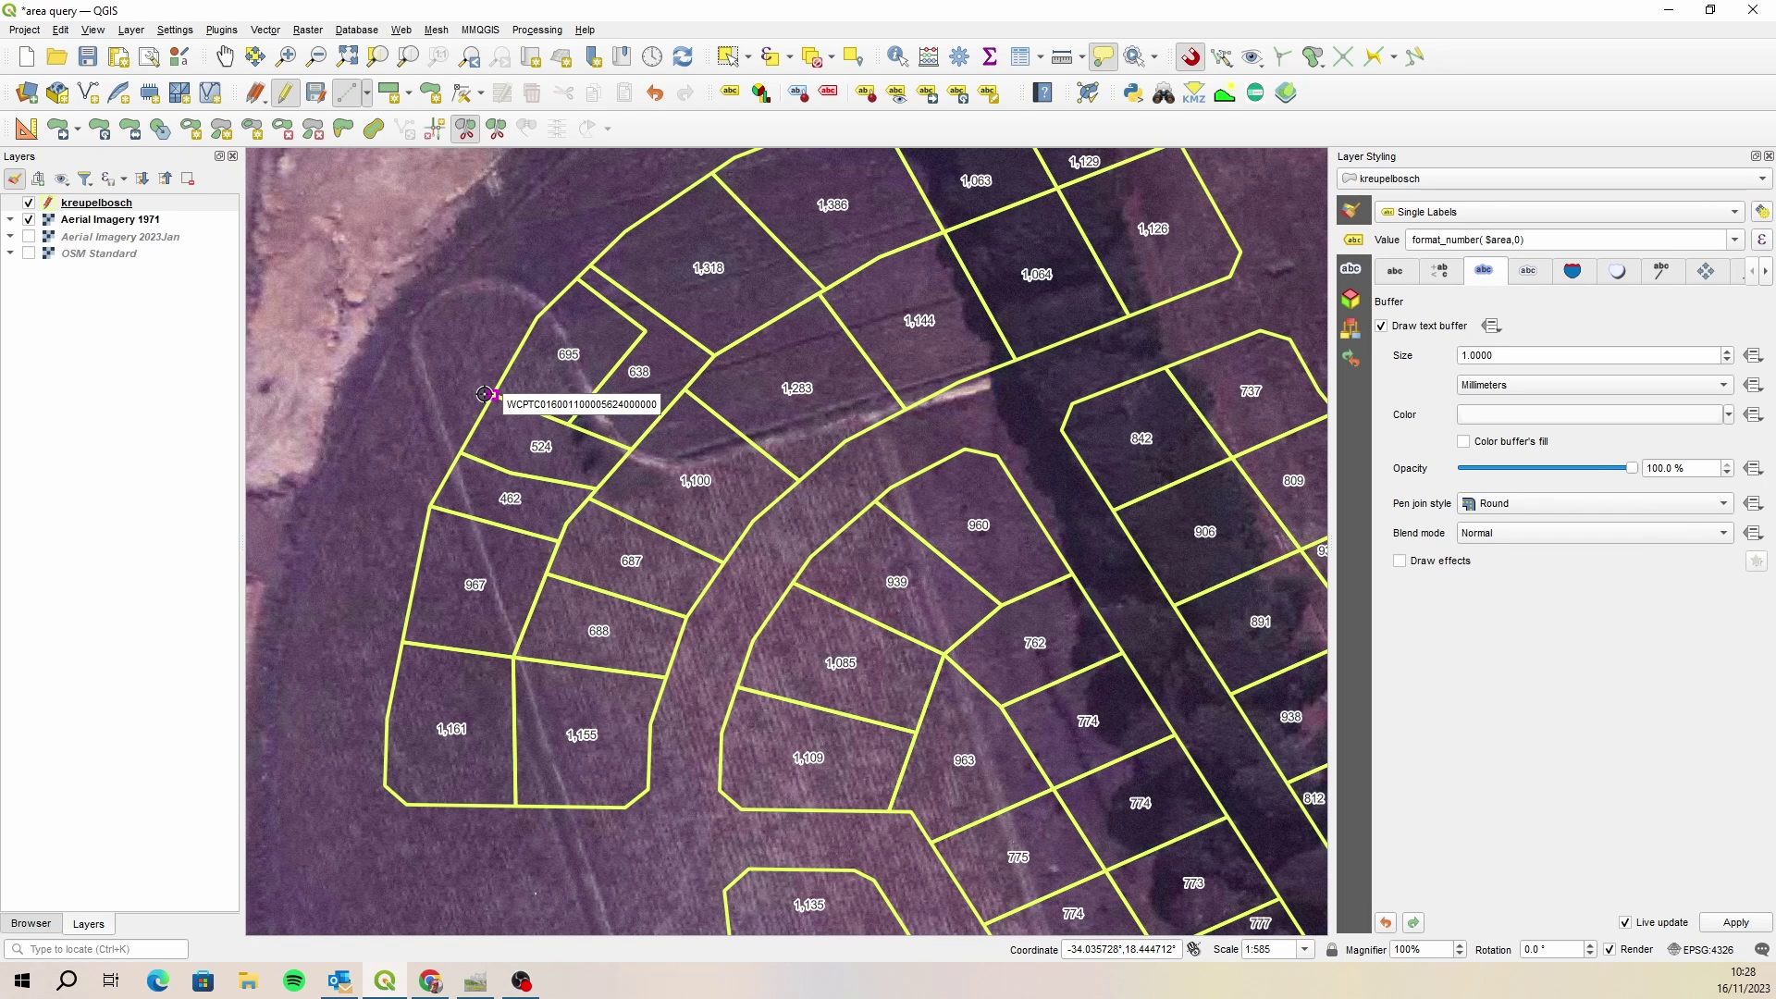